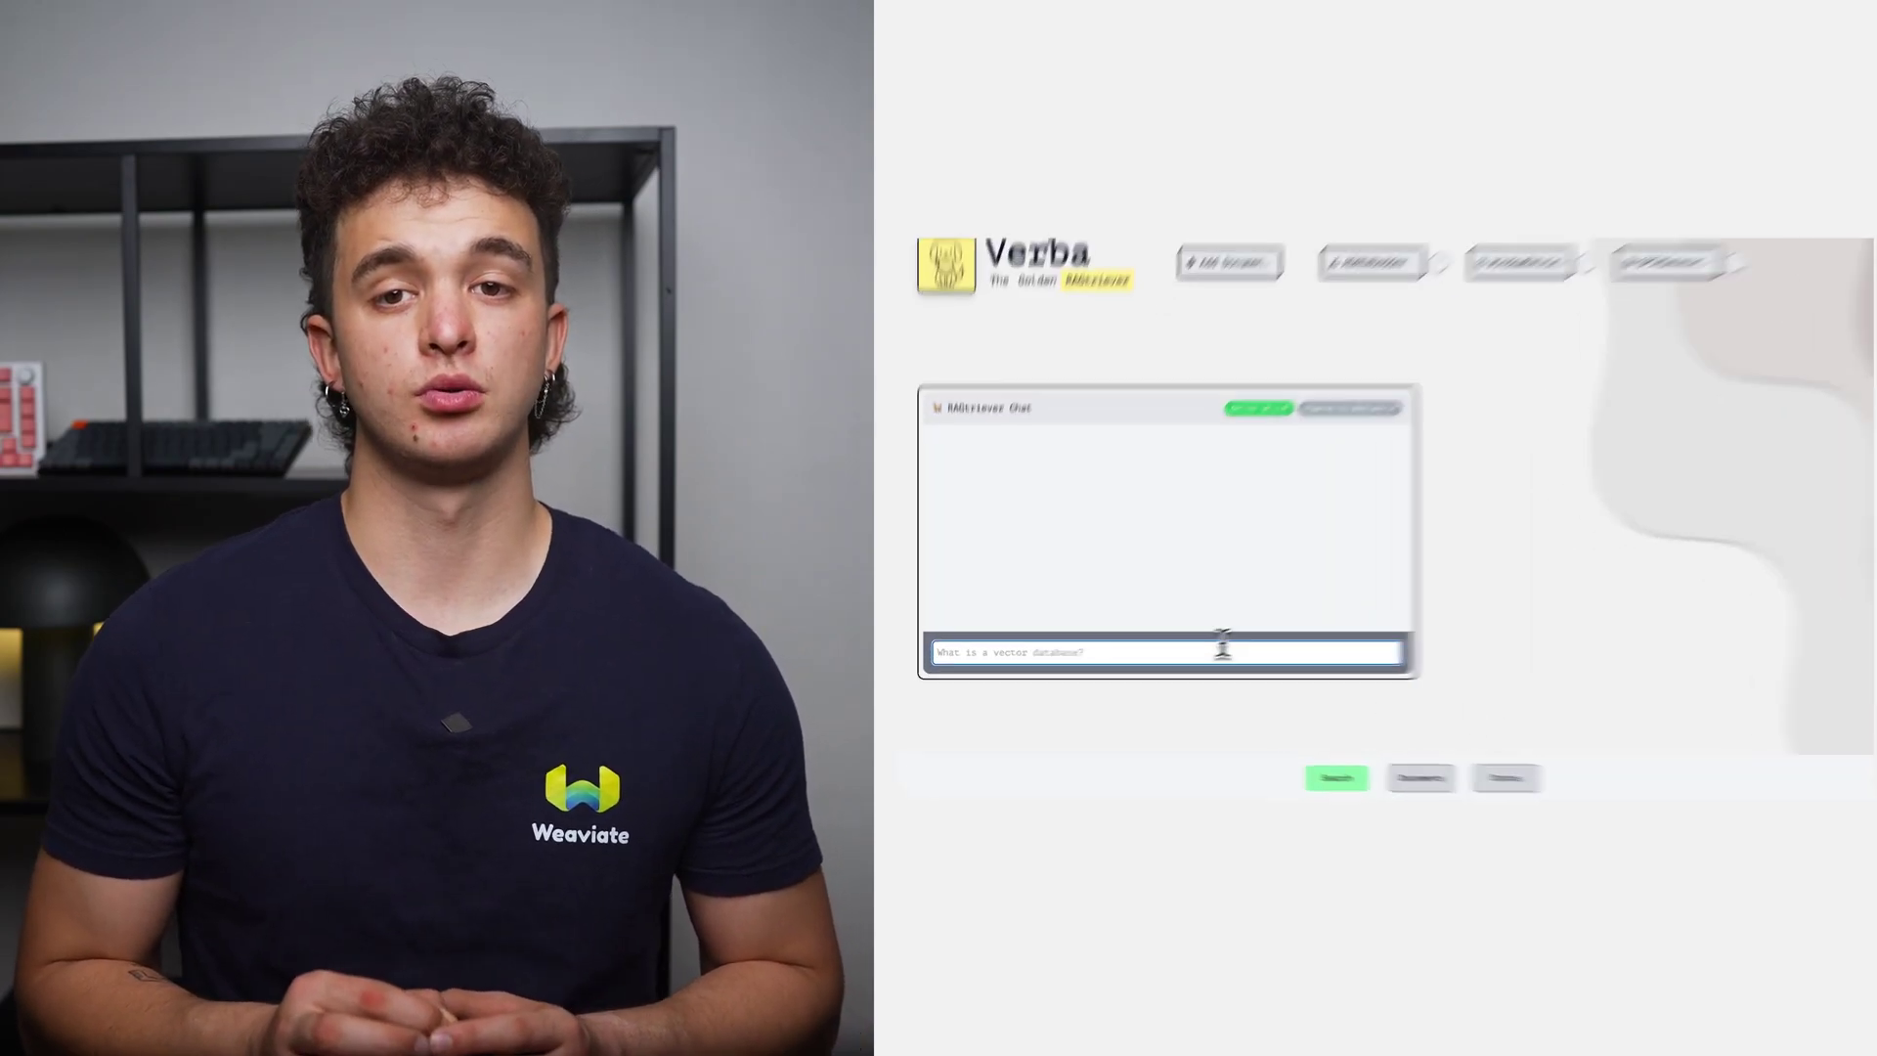
Step: Submit the question 'What is a vector database?' to the Verba chat
type("What is a vector database?")
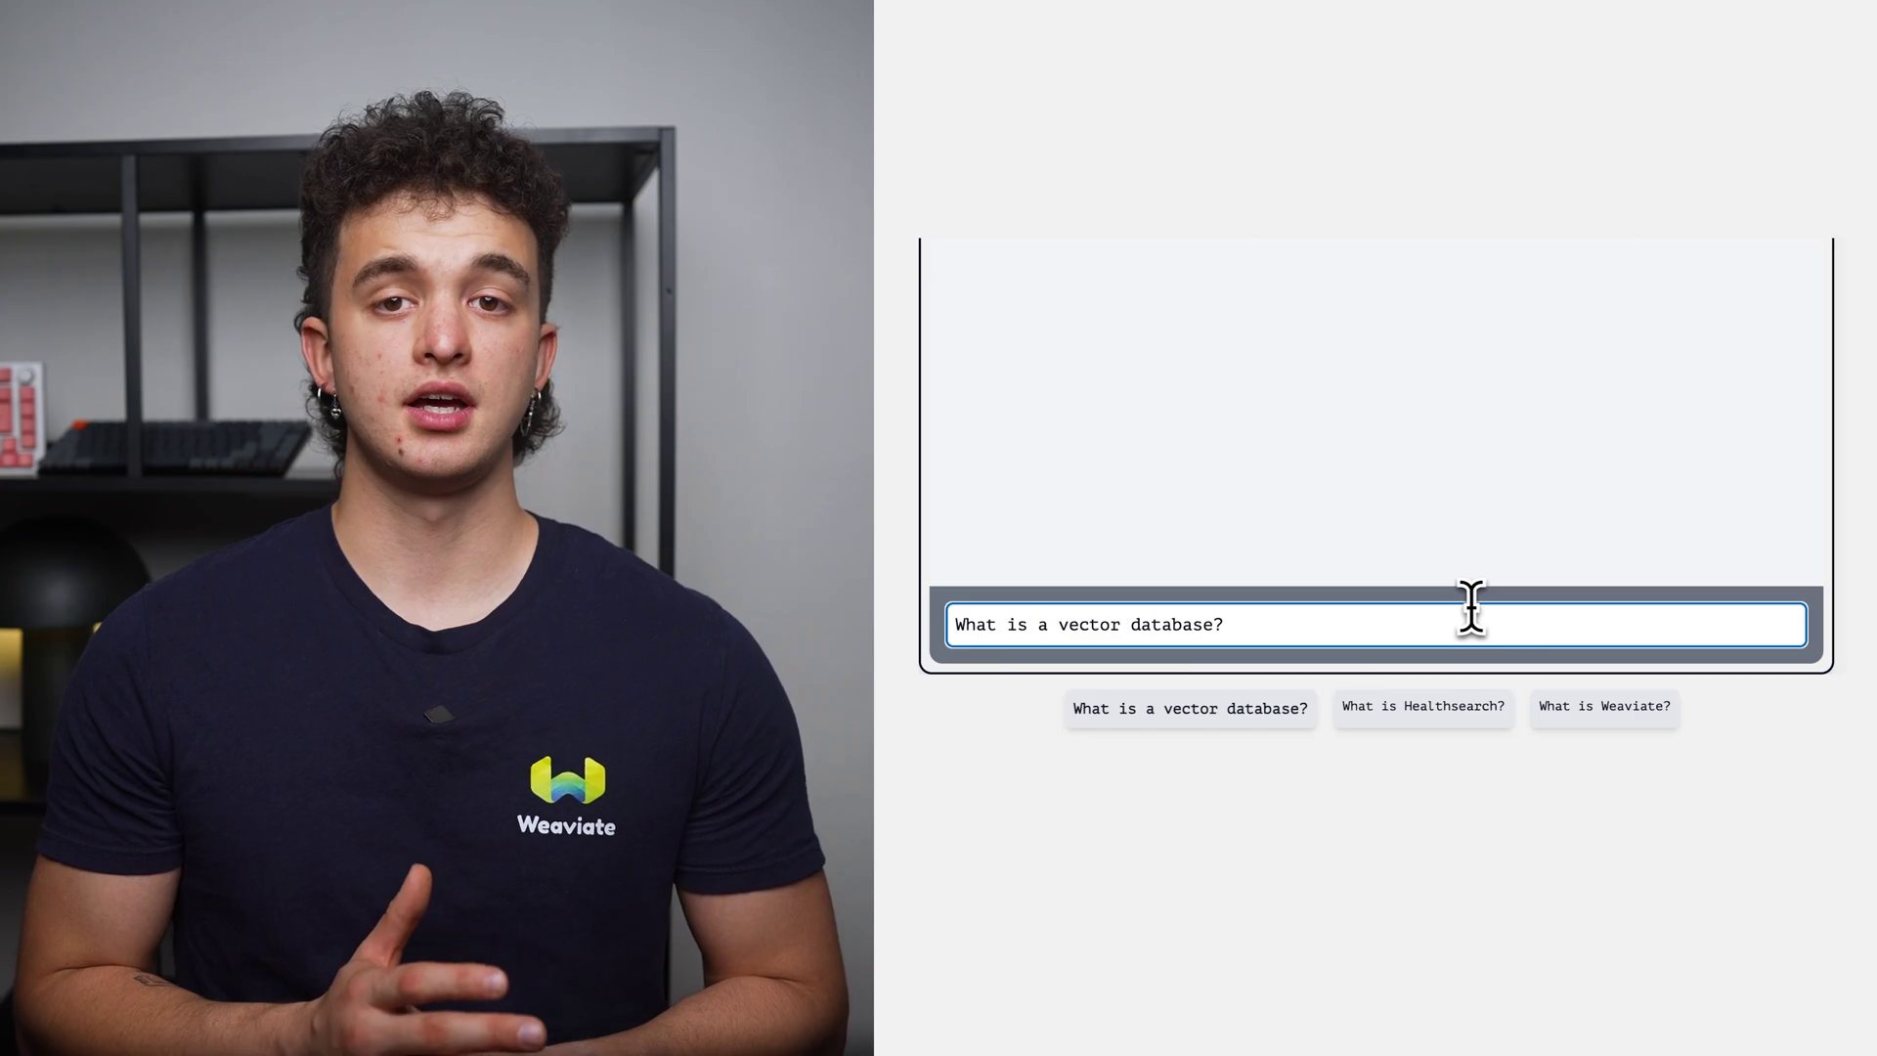
key("Return")
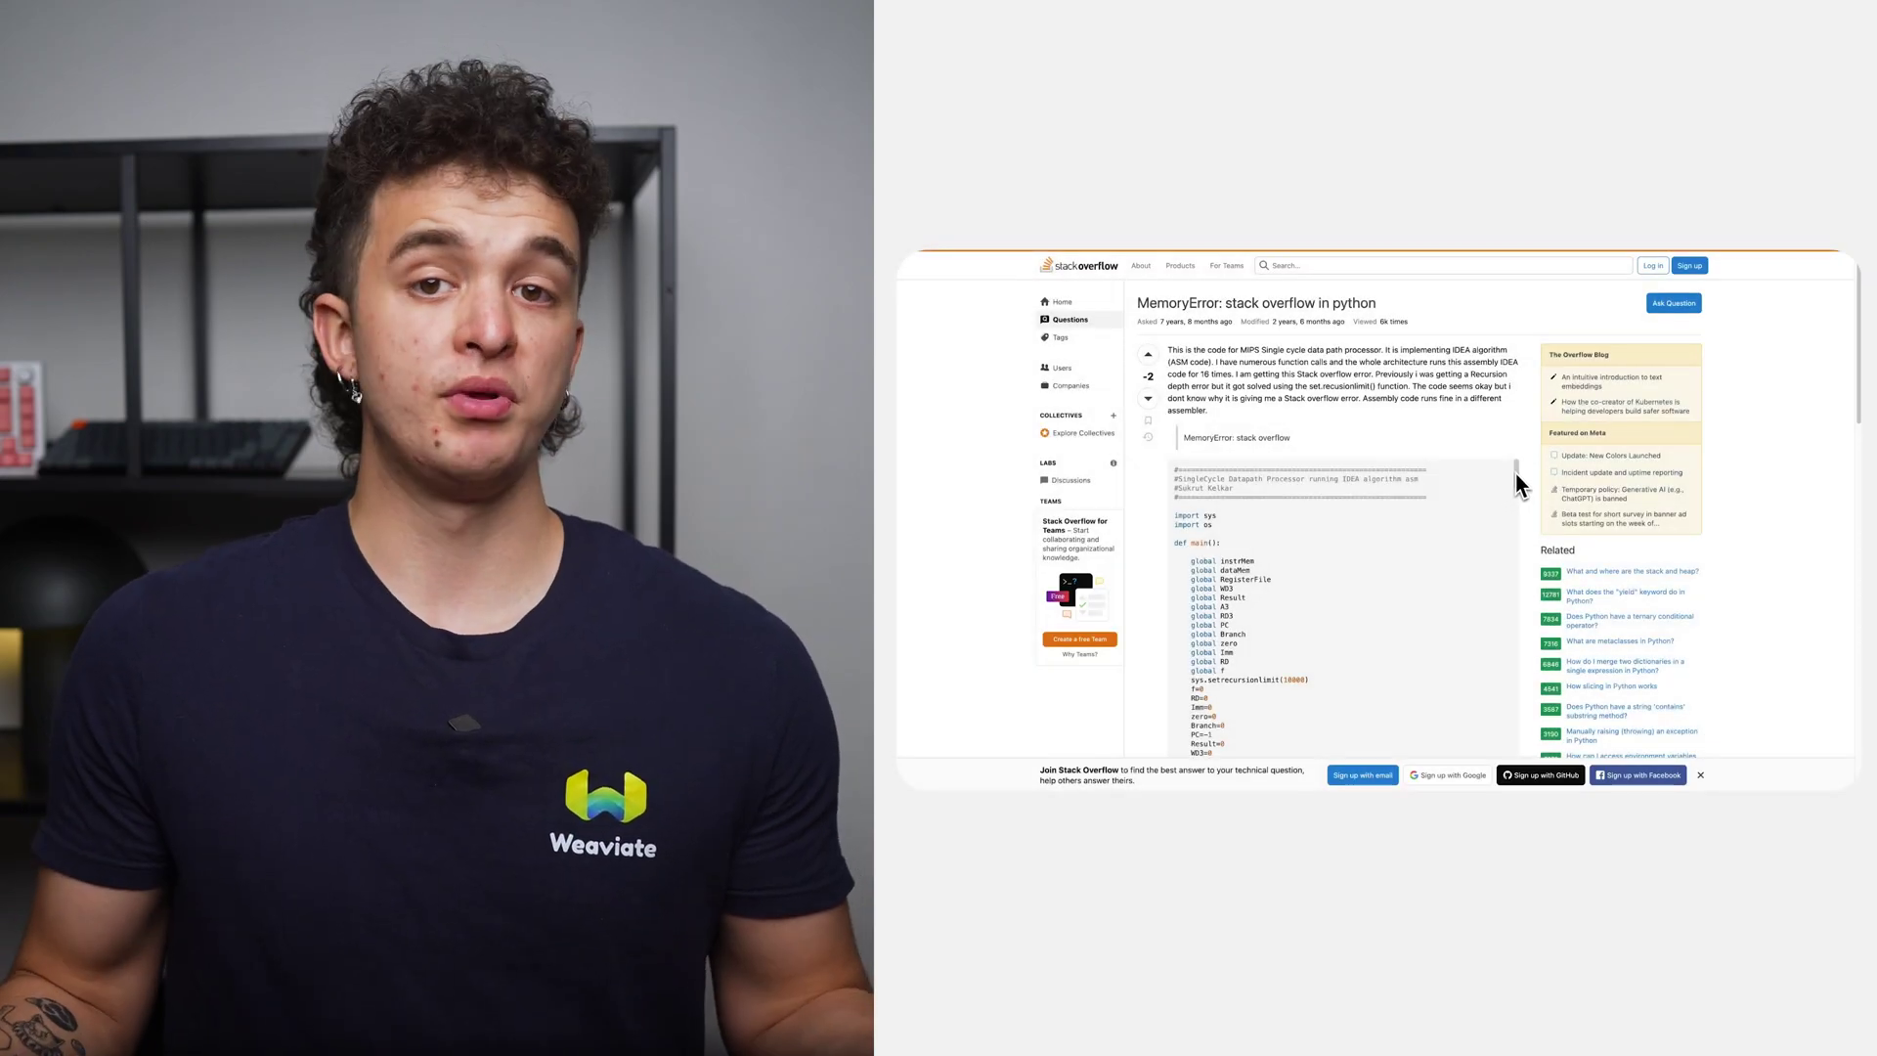
left_click_drag(1516, 482, 1521, 513)
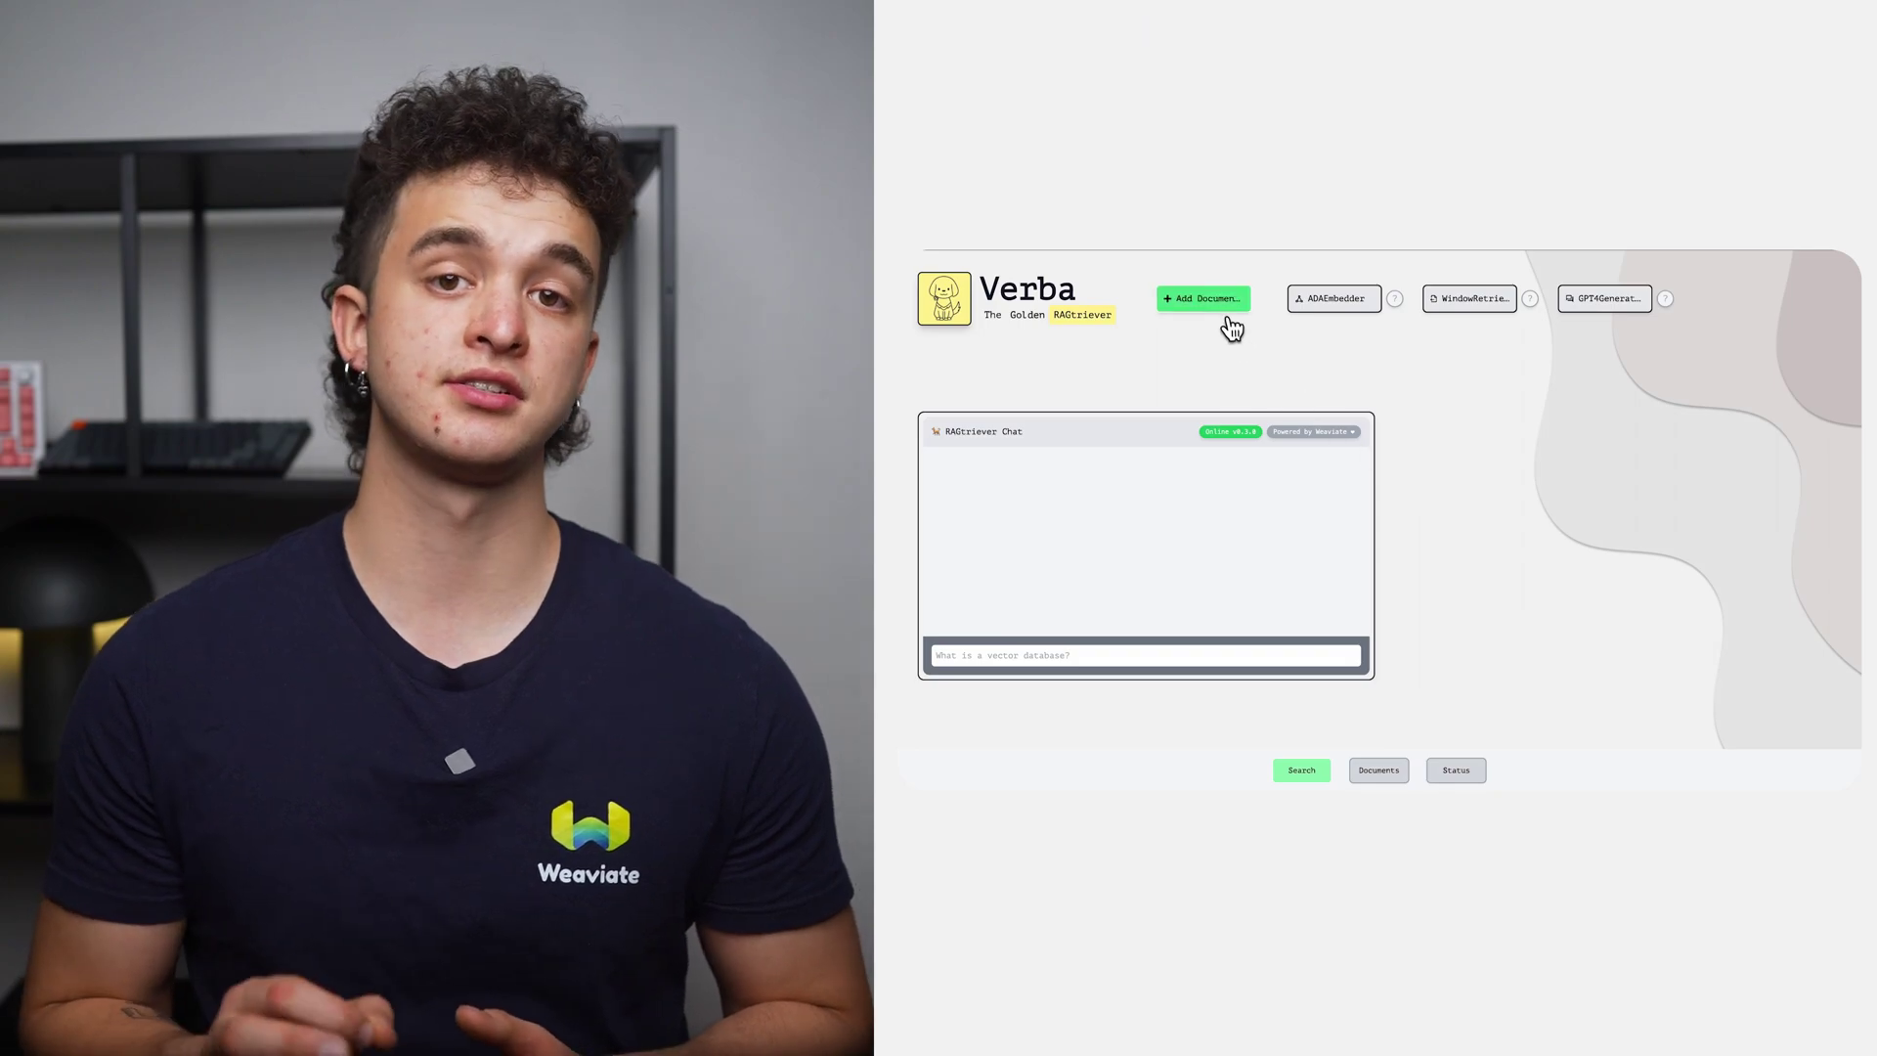
Step: In Add Documents, keep PDFReader and bring up the file picker from the upload zone
left_click(1222, 309)
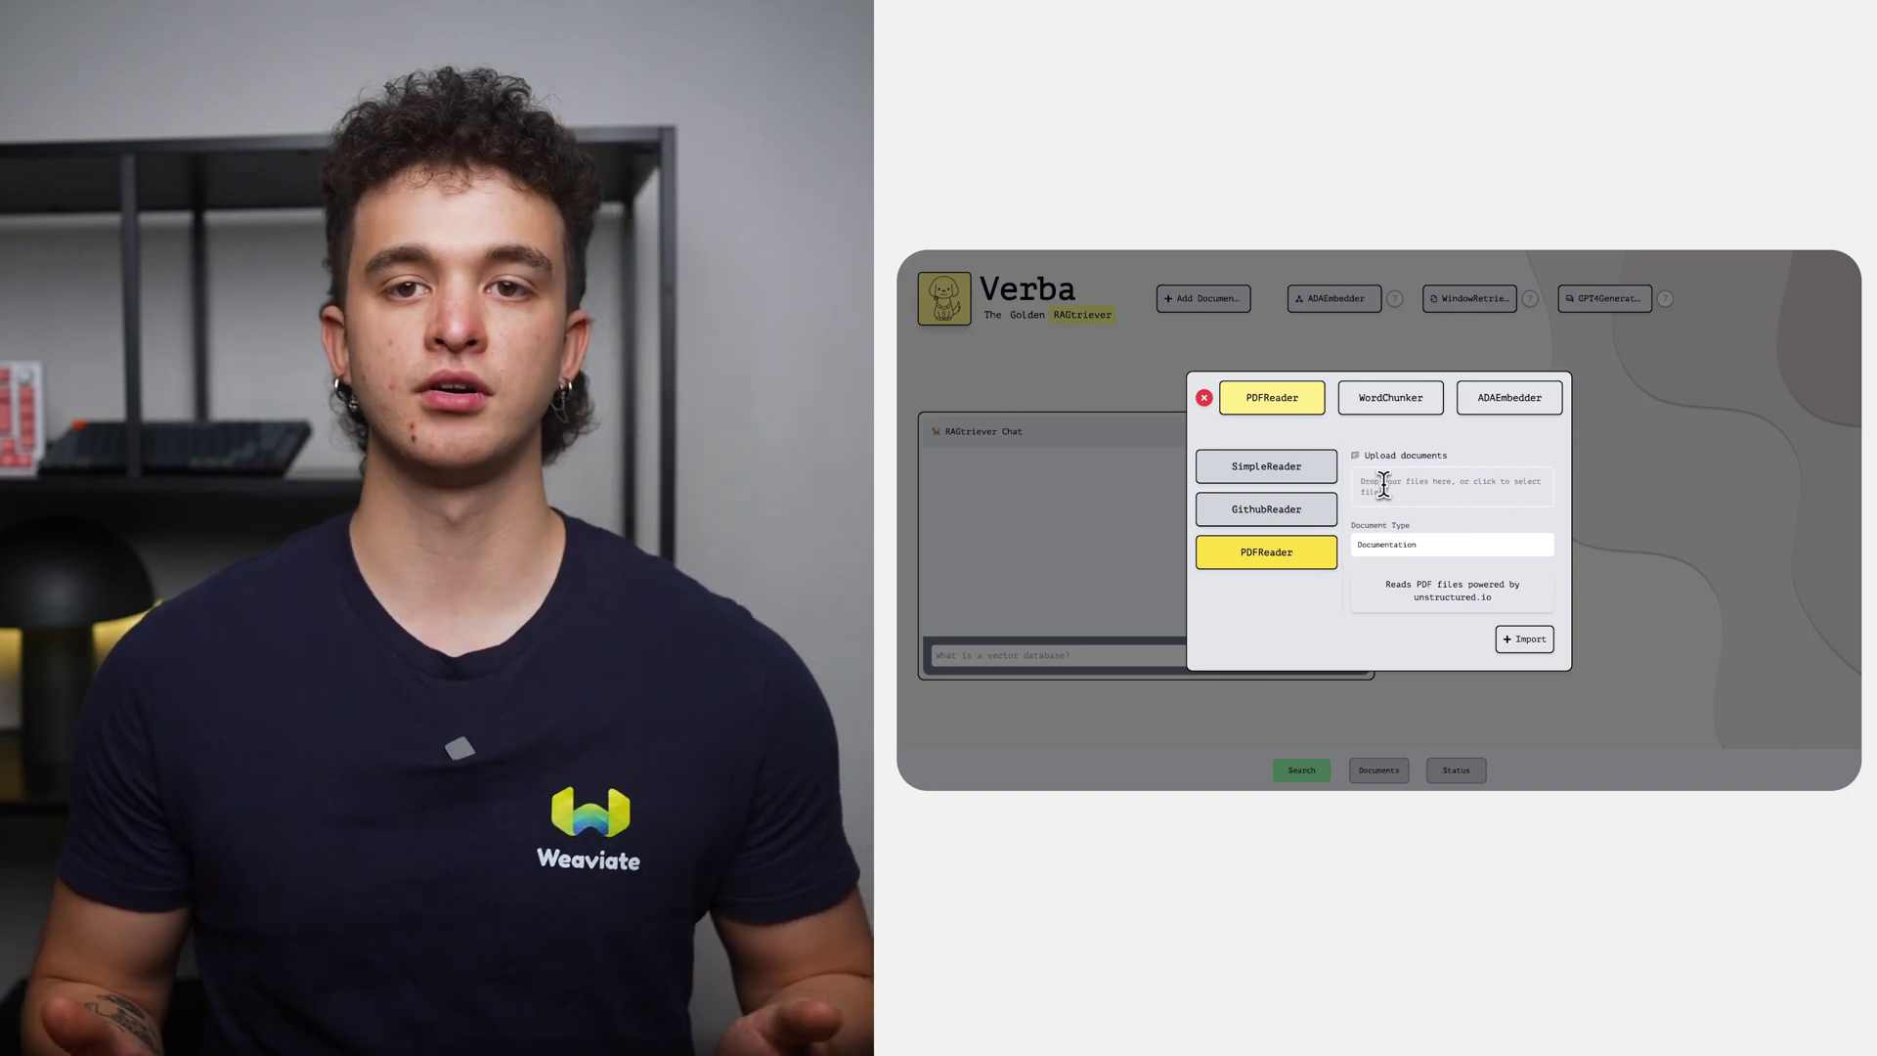
left_click(1452, 489)
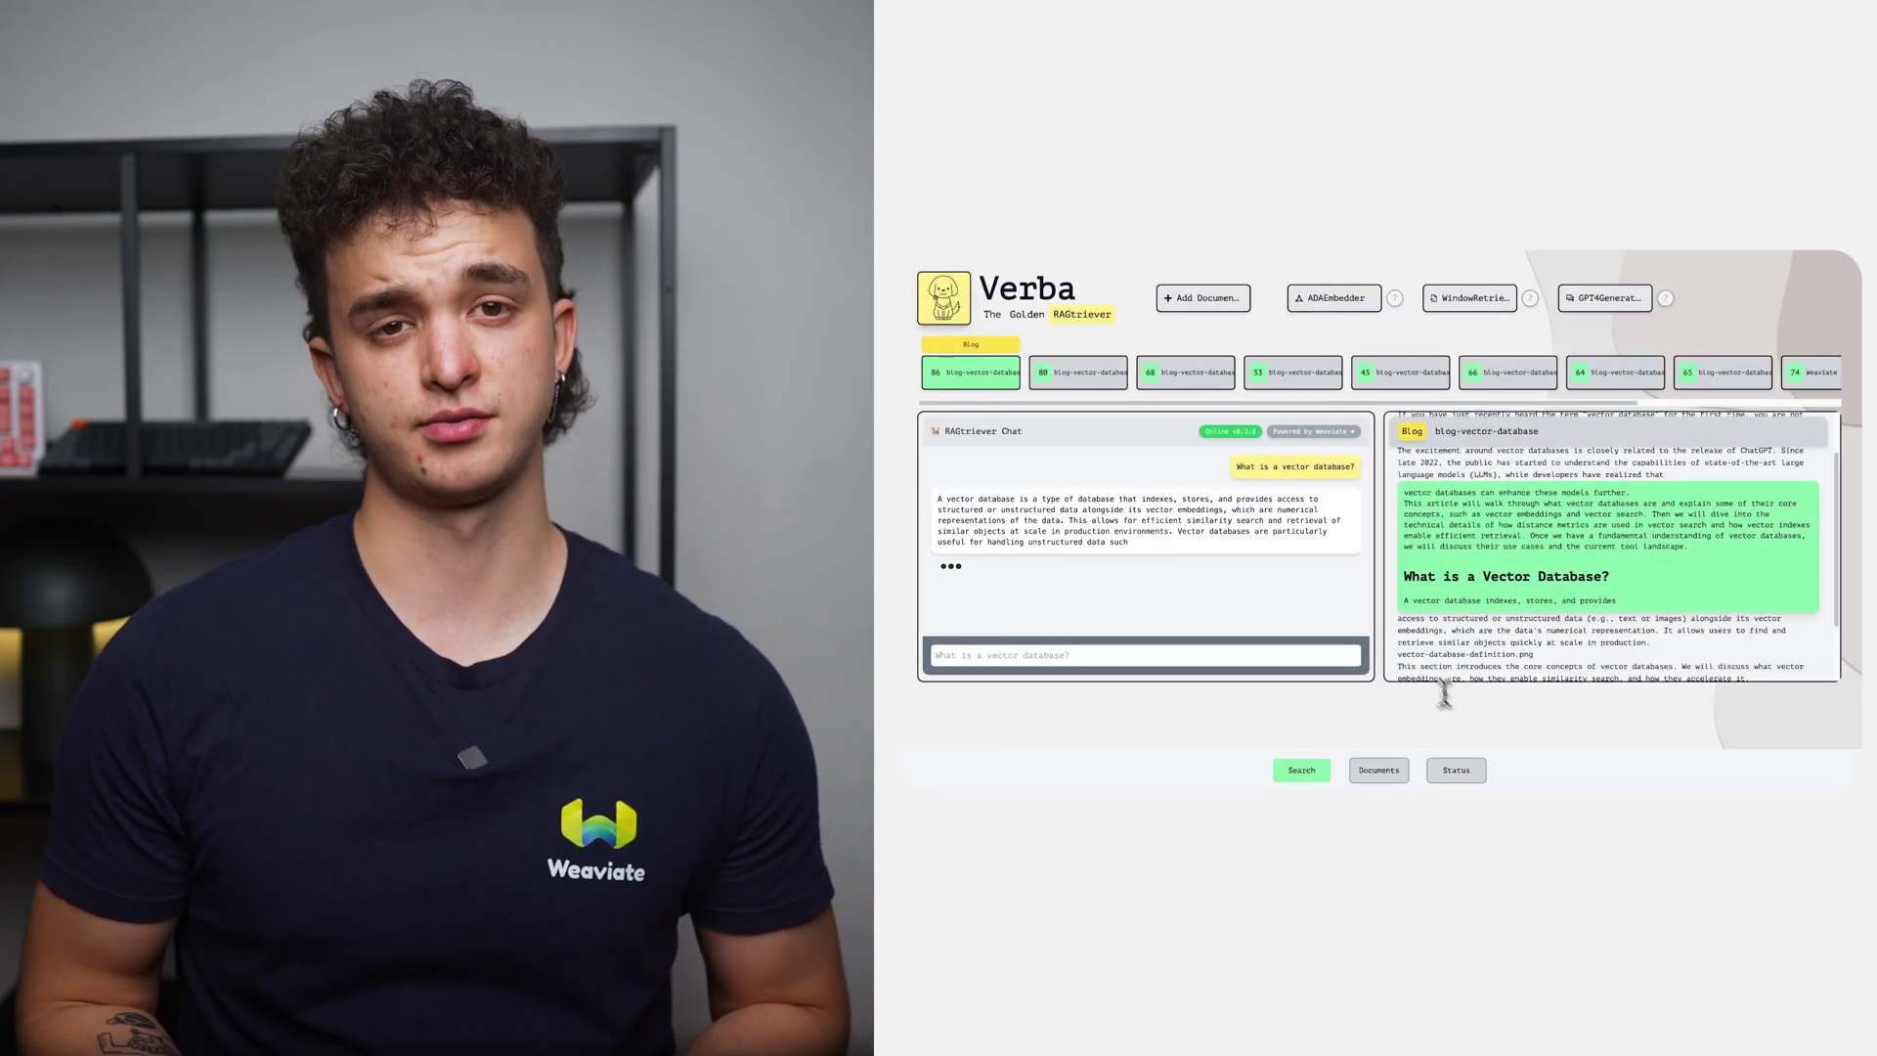
Step: View source chunks 80, 68, 53, 45, 95, 48, then 47 from client-libraries-python_v3
left_click(1081, 380)
left_click(1185, 383)
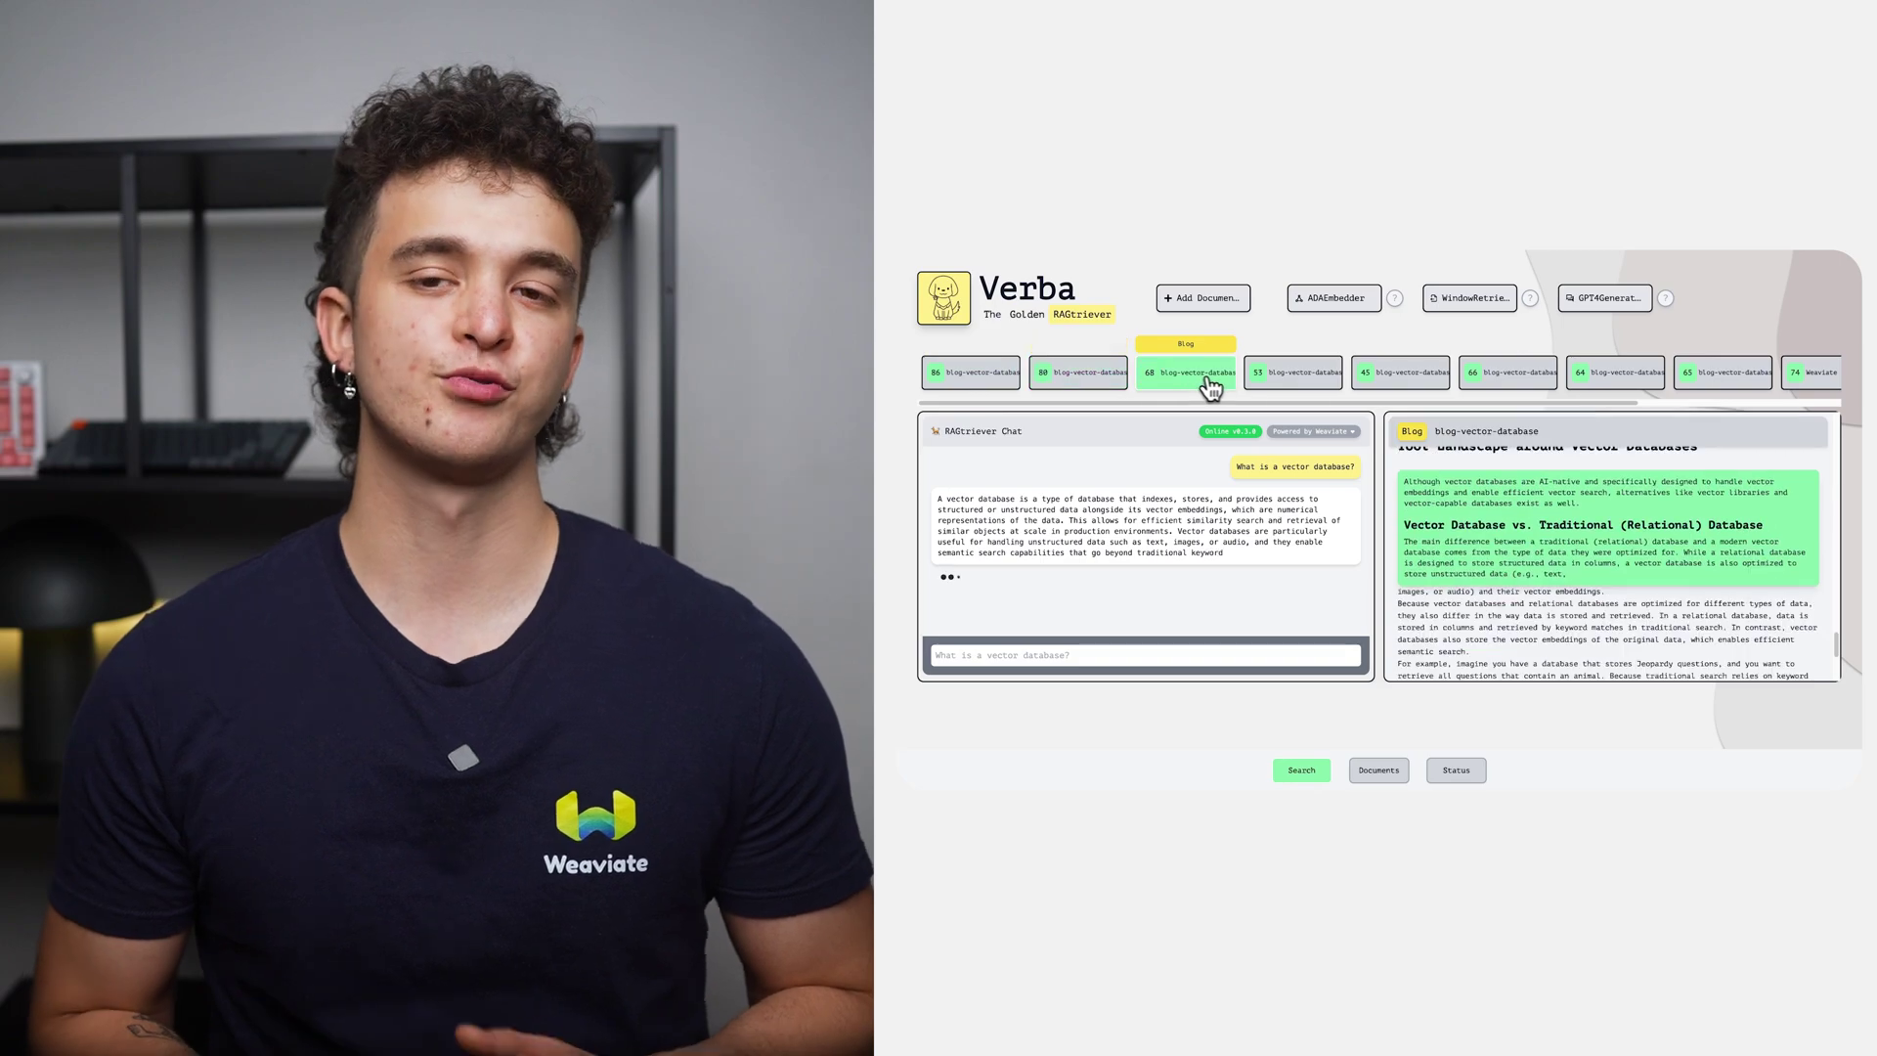
left_click(1277, 380)
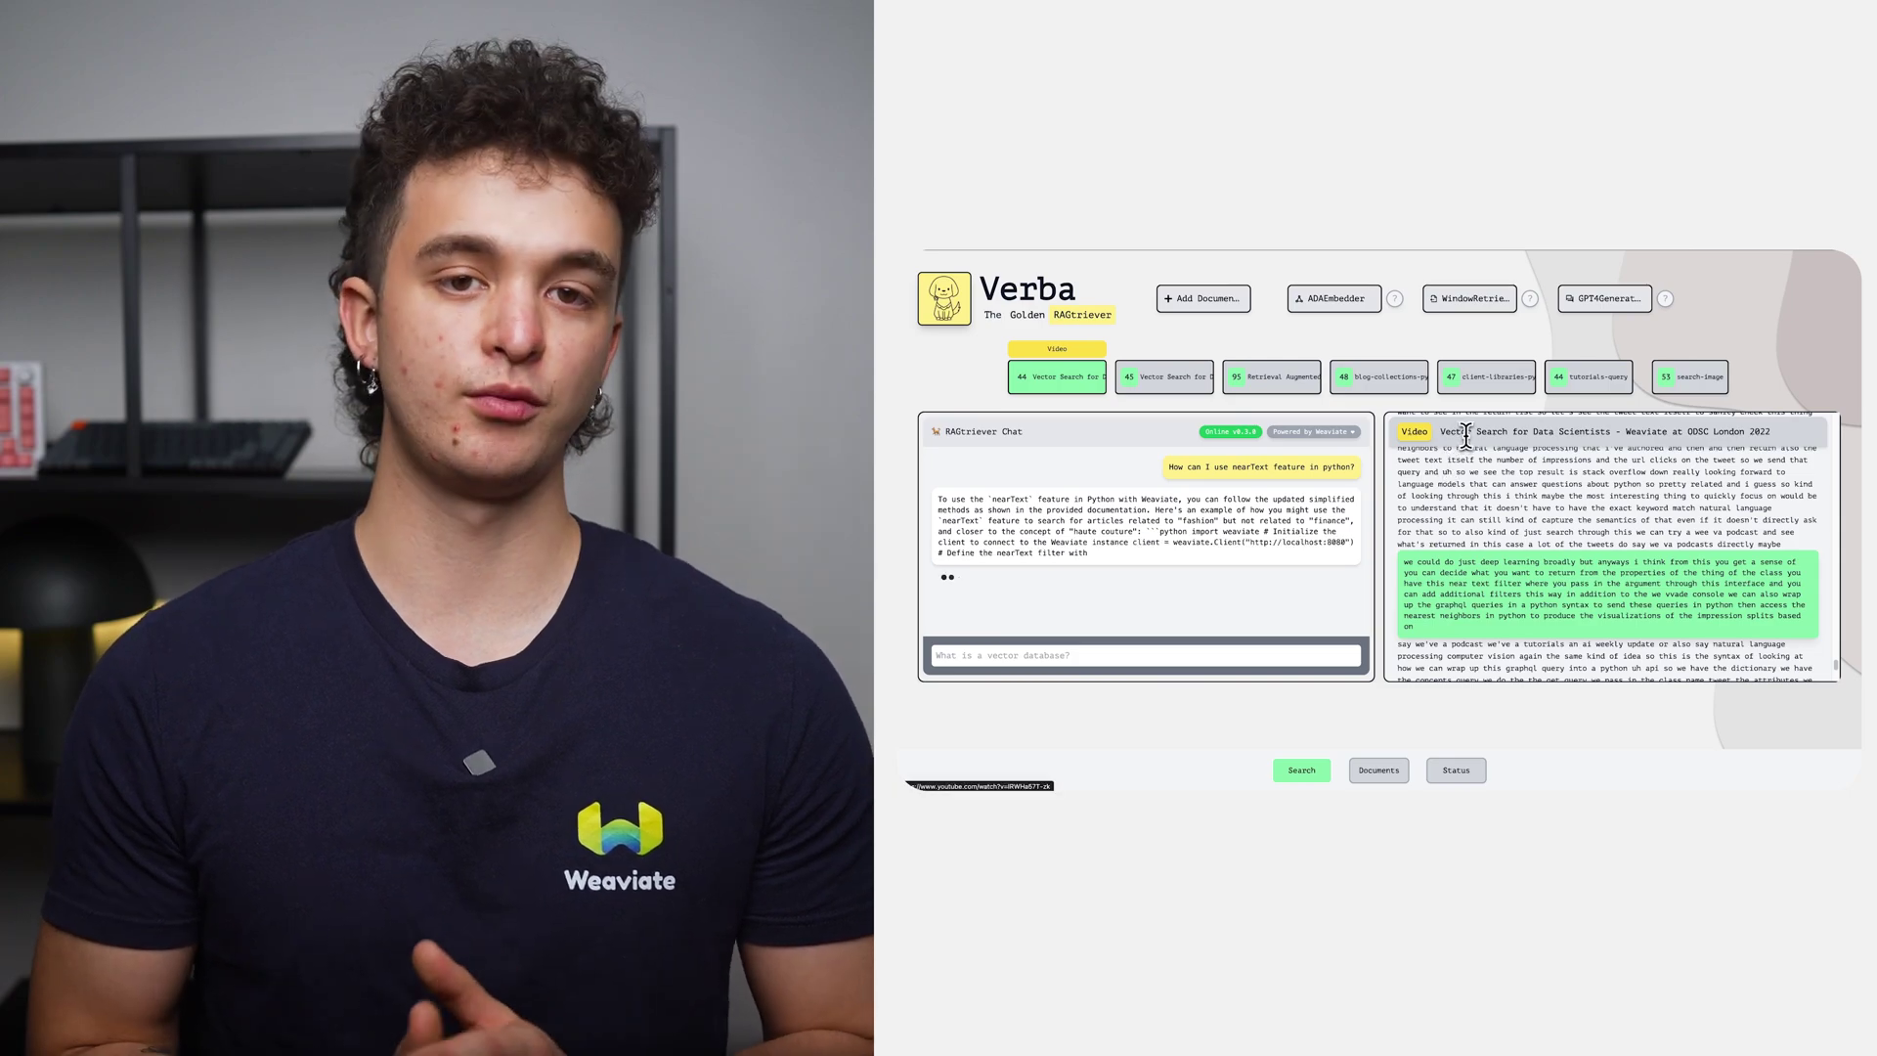
left_click(1201, 389)
left_click(1259, 389)
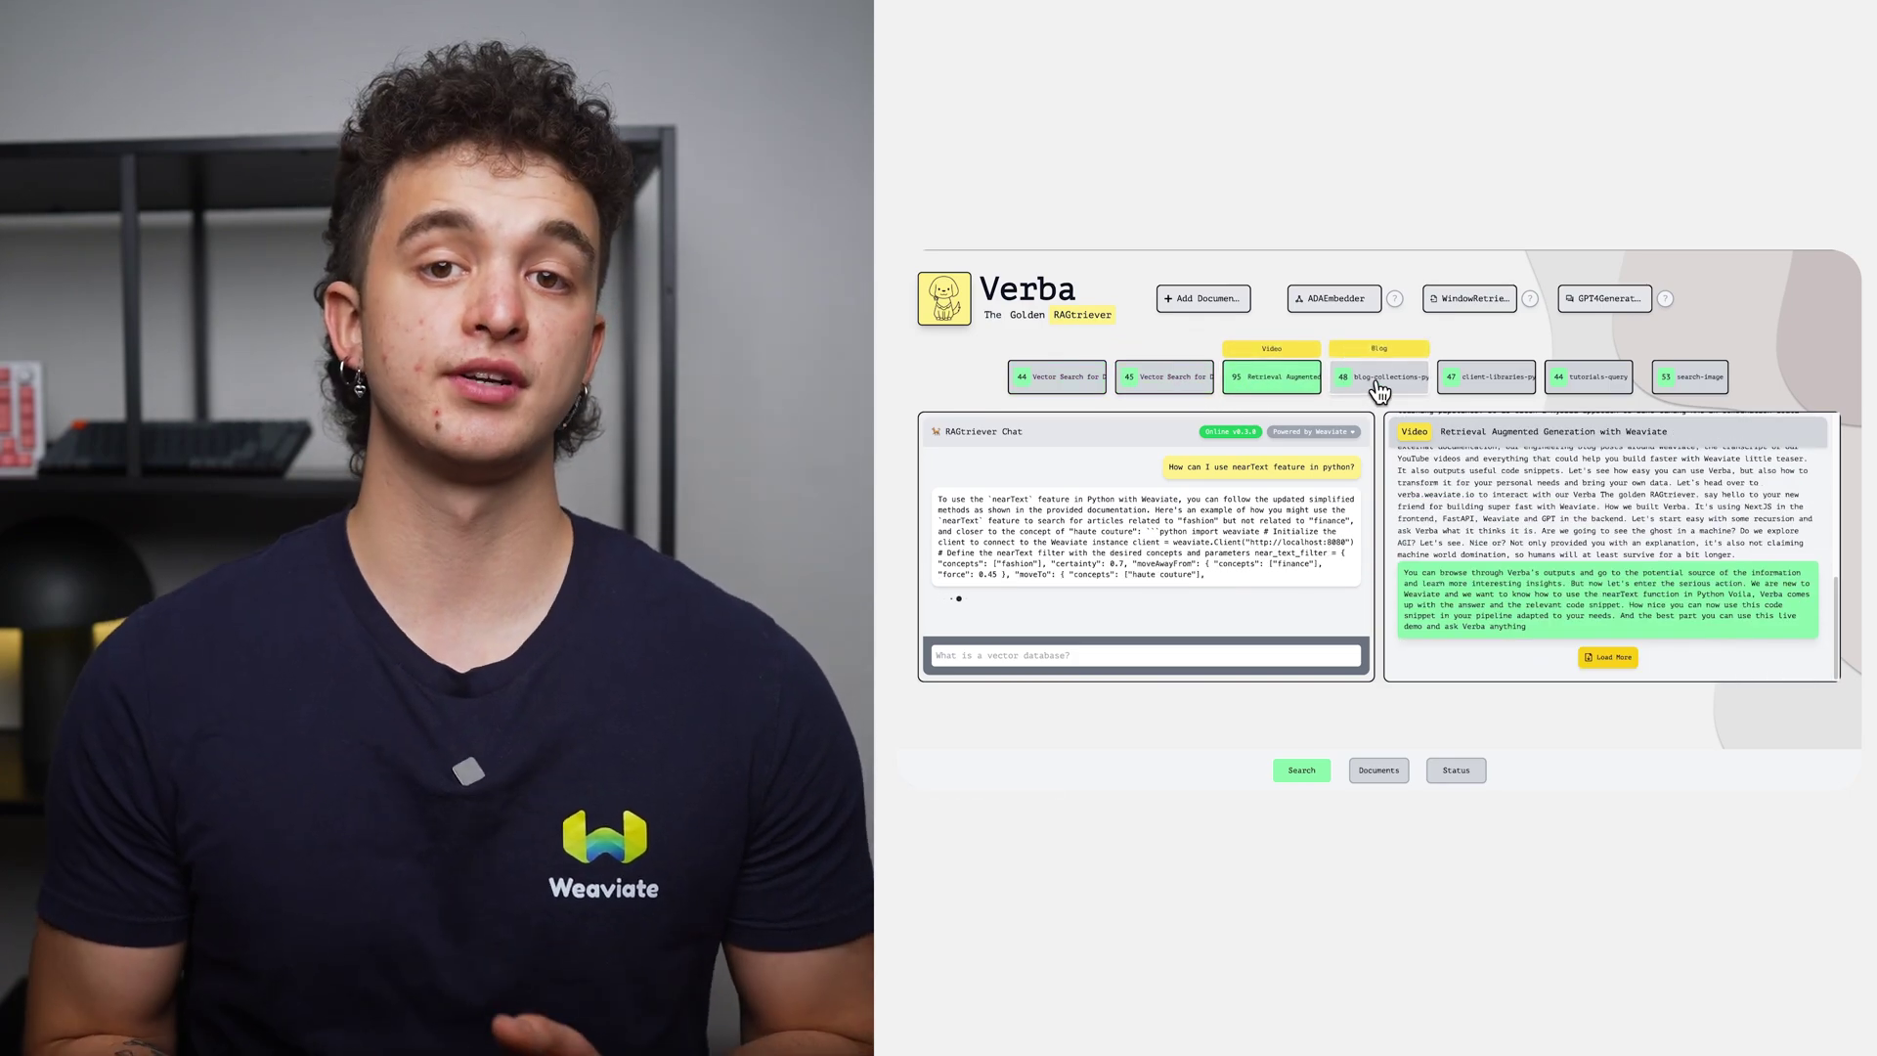
left_click(1382, 390)
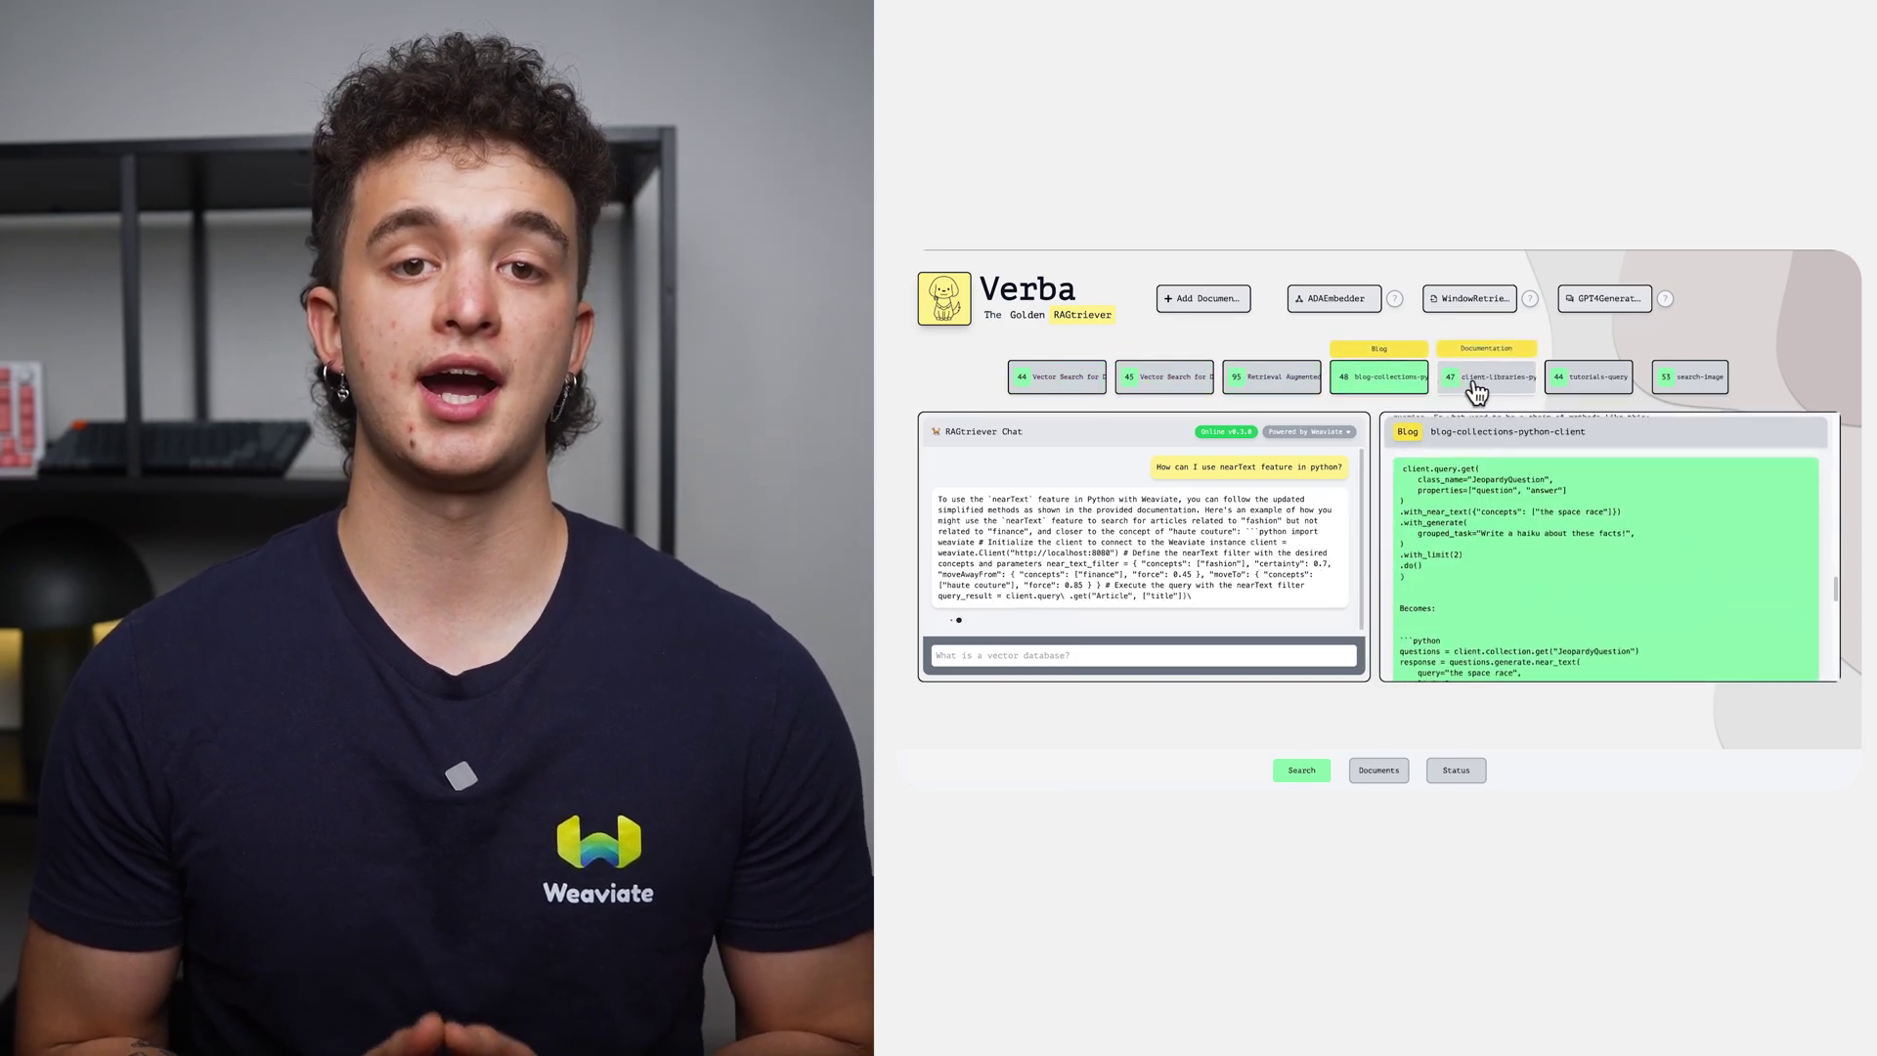
left_click(1479, 390)
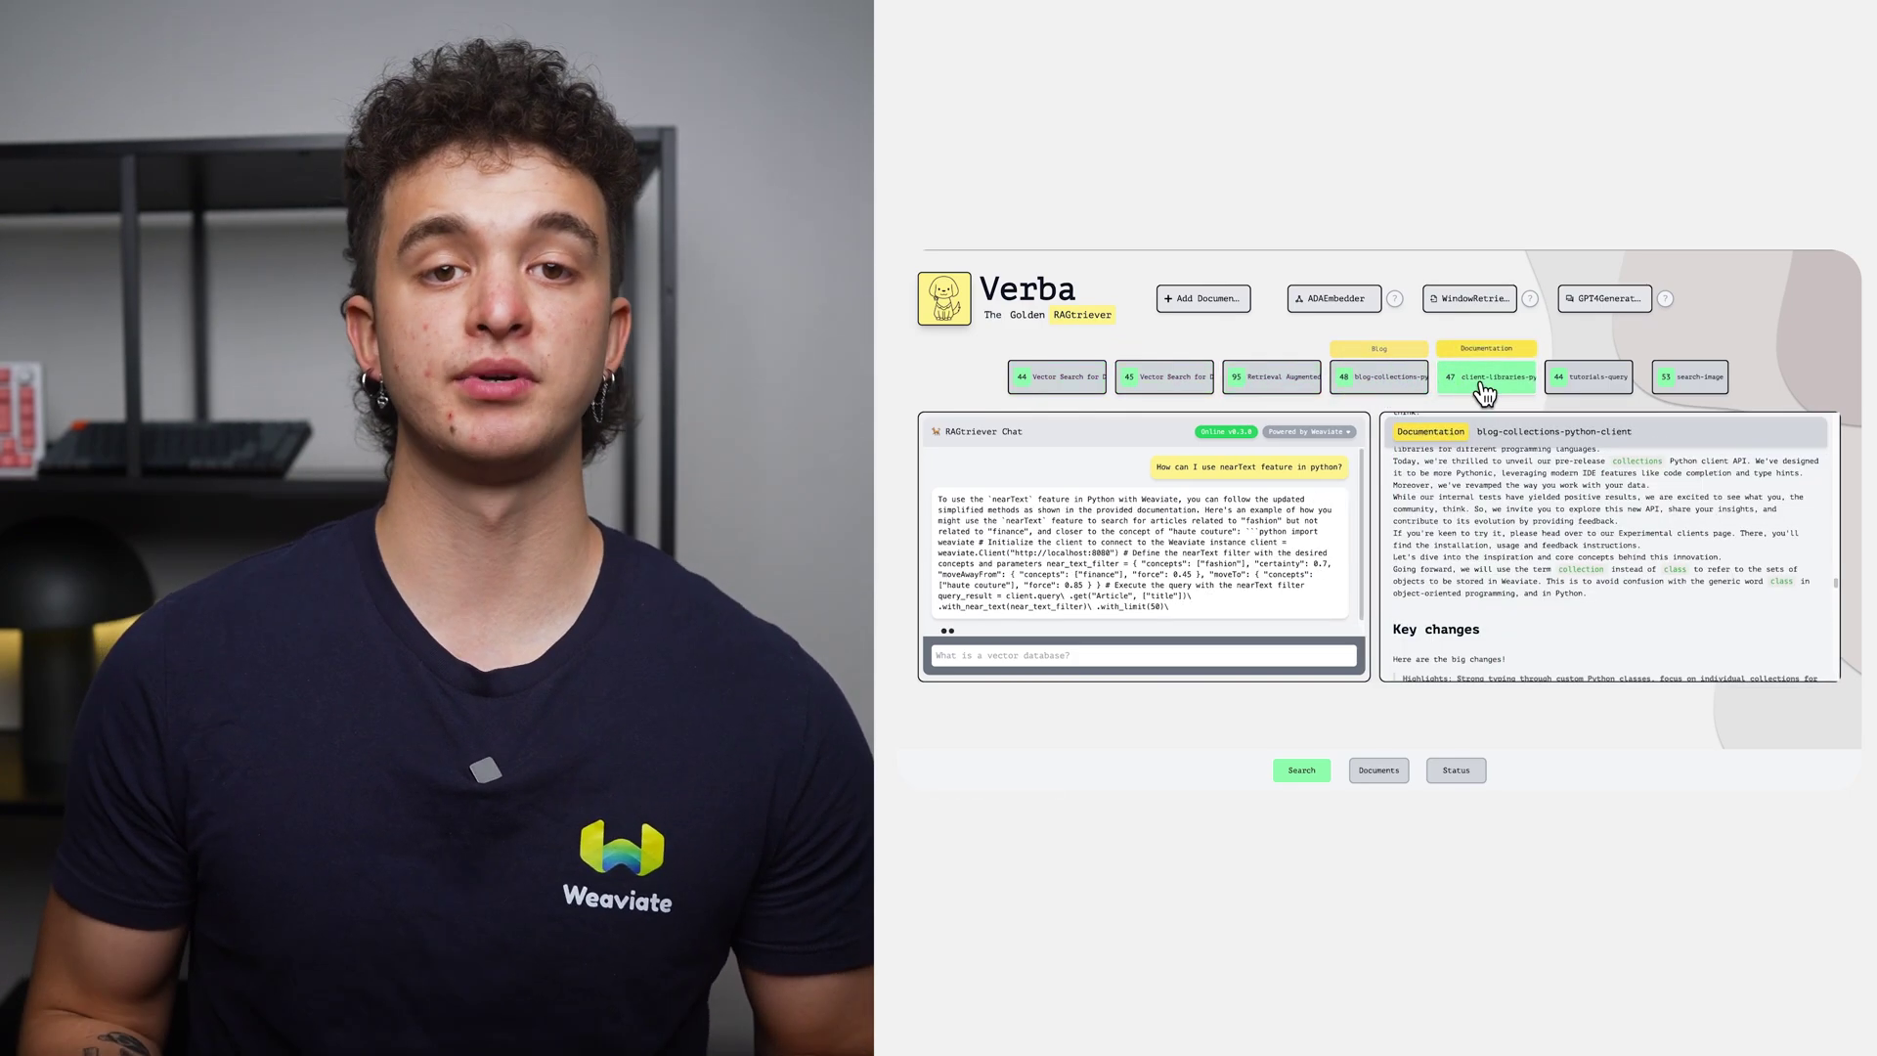
left_click_drag(1363, 501, 1363, 549)
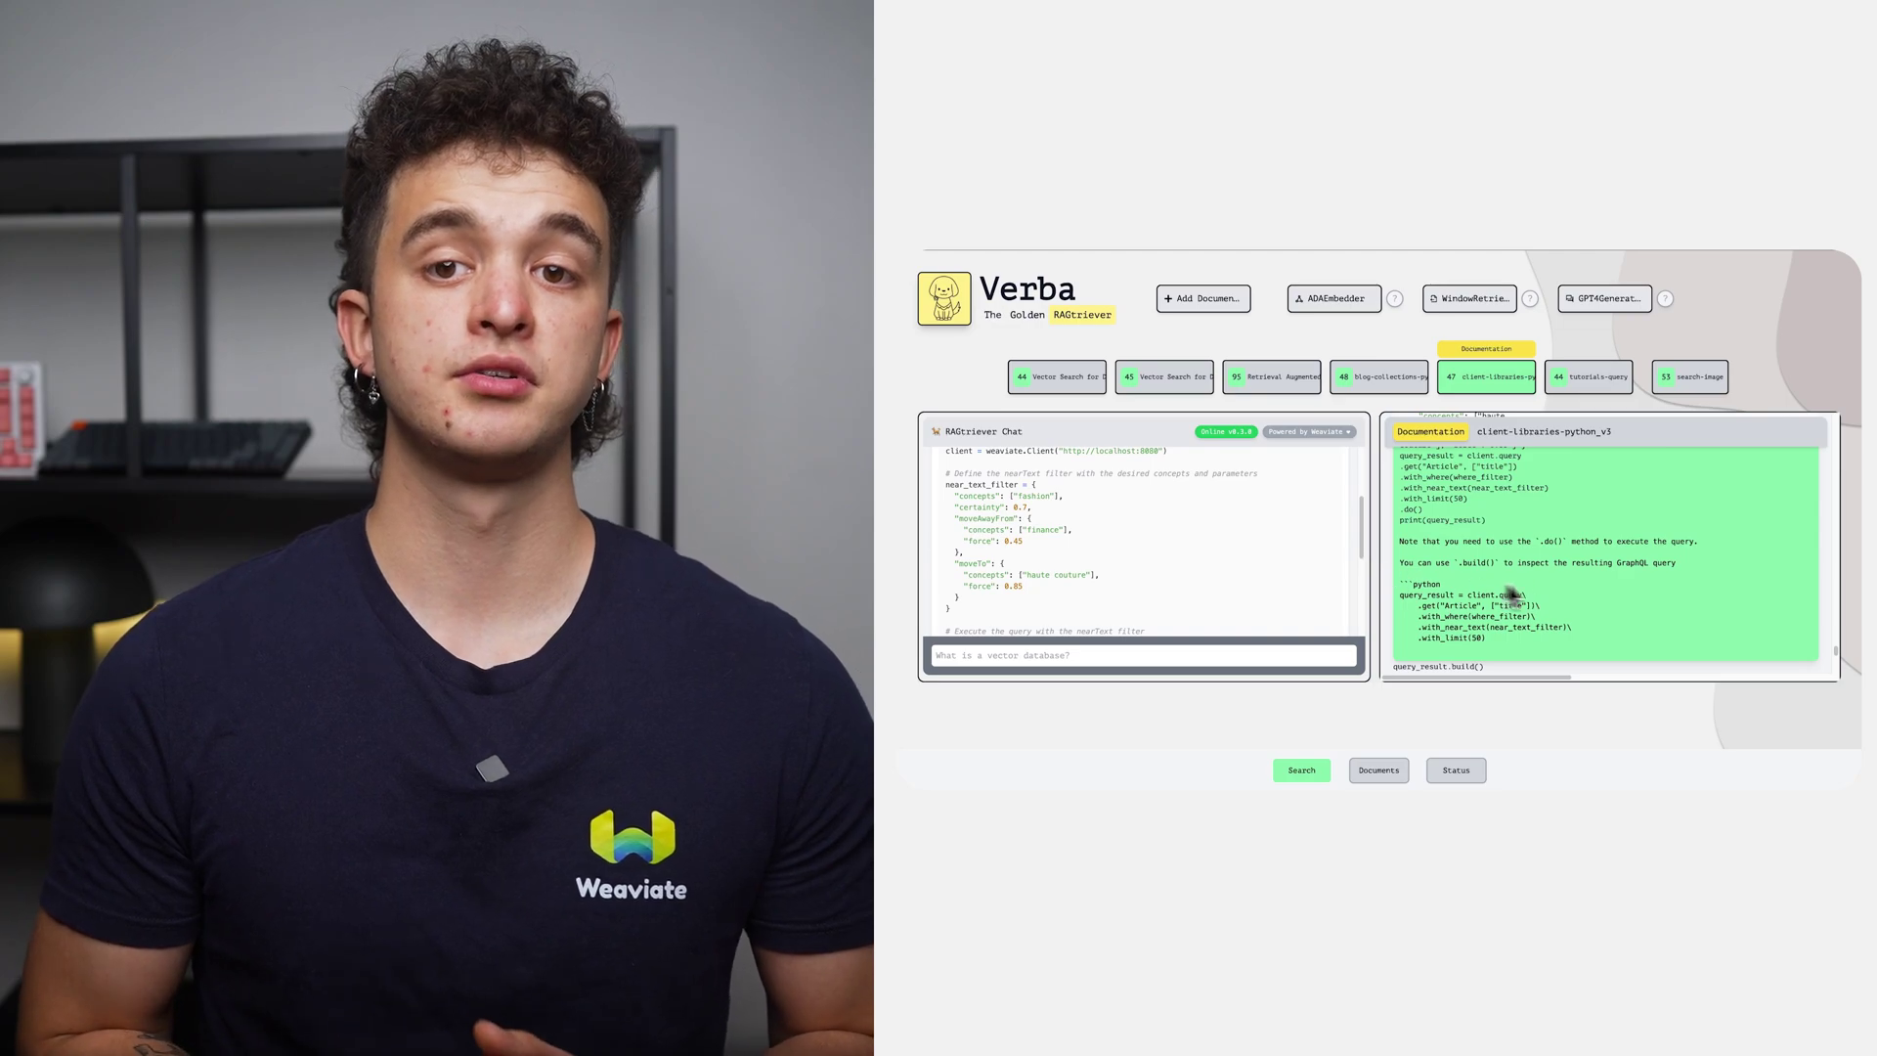
scroll(1770, 601, "down", 10)
scroll(1770, 603, "down", 1)
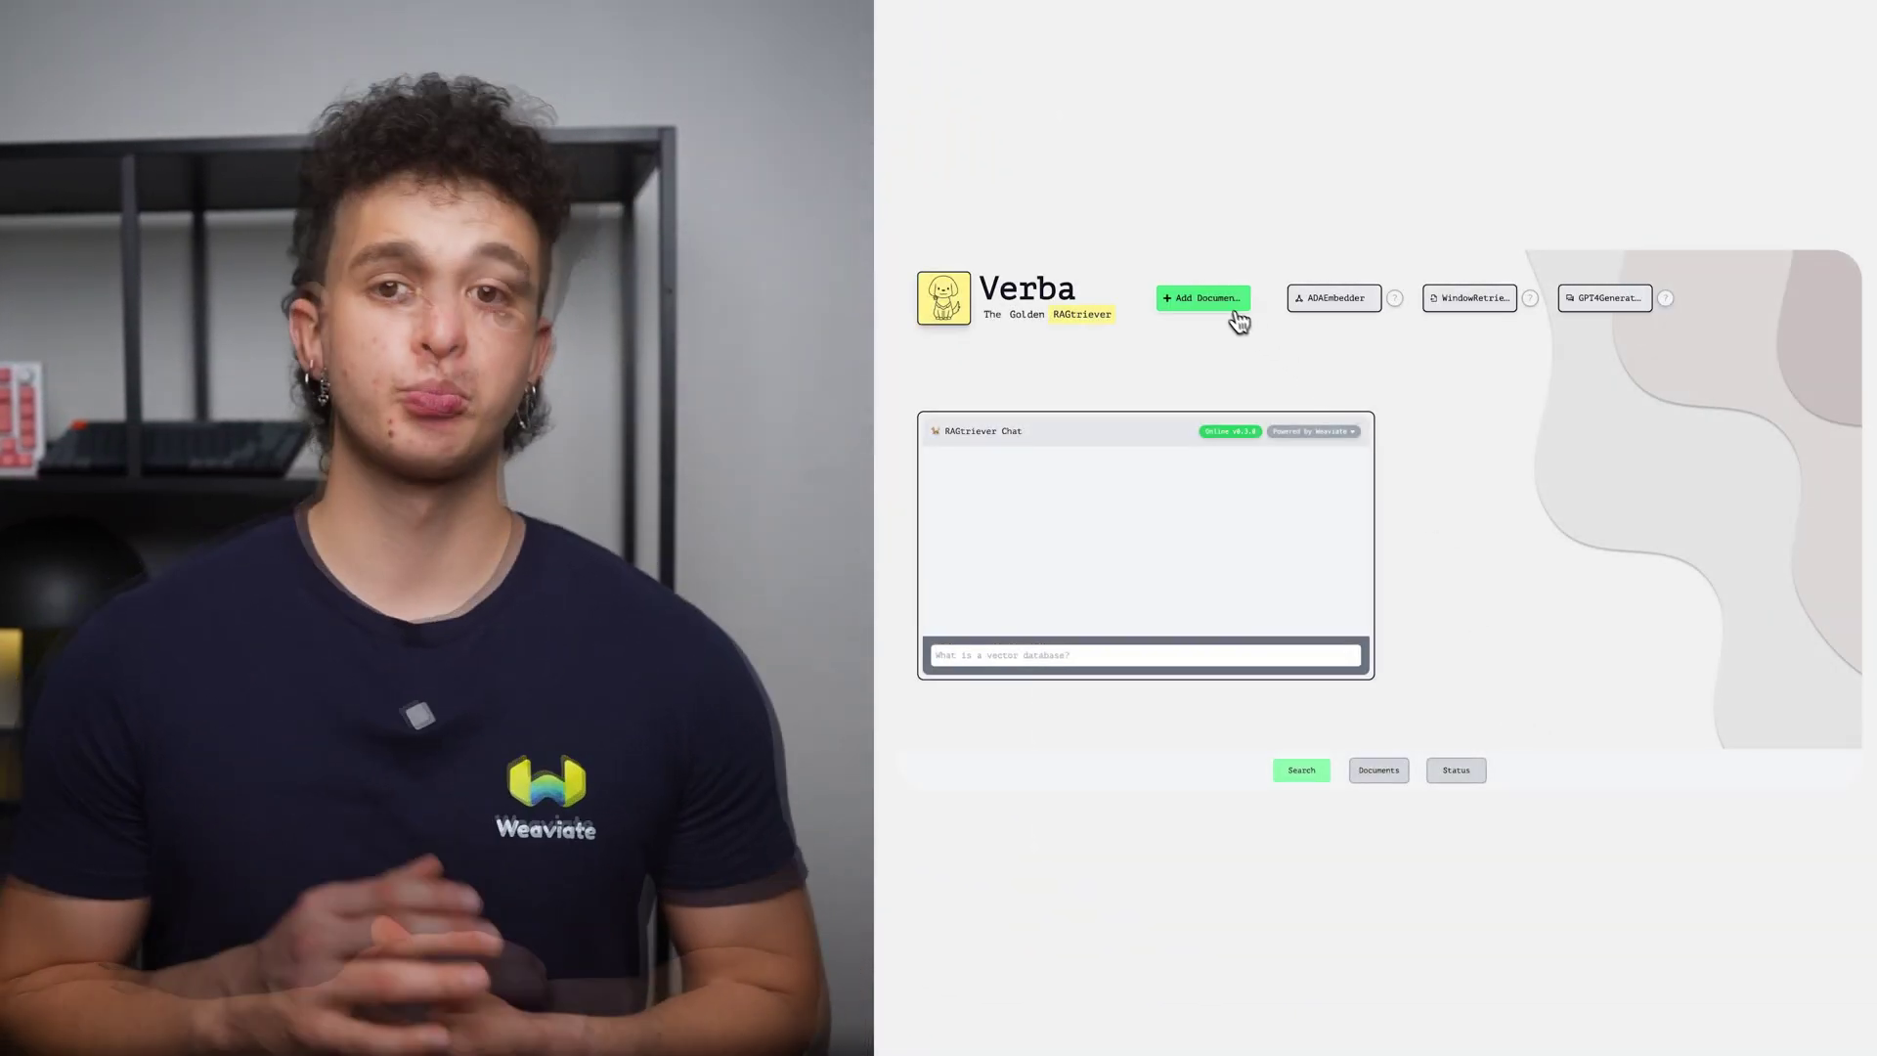
left_click(1233, 303)
left_click(1315, 466)
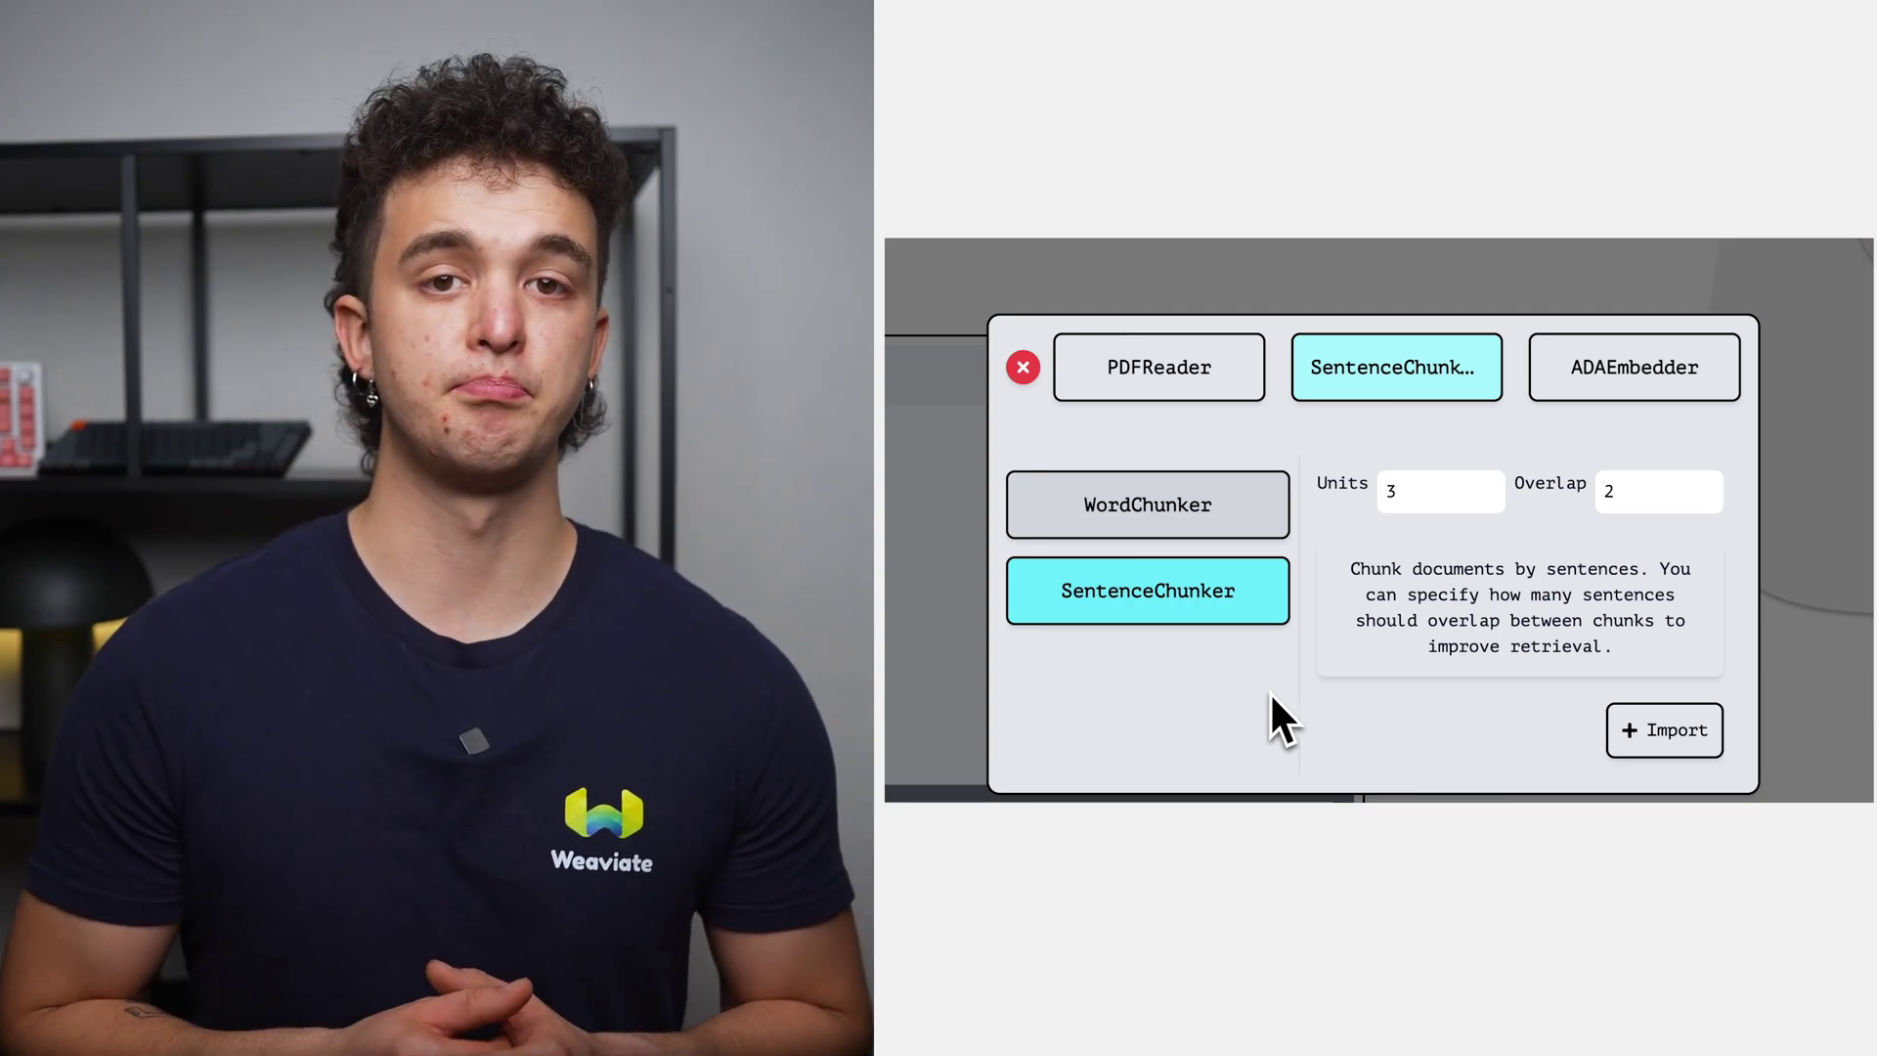
left_click(1589, 389)
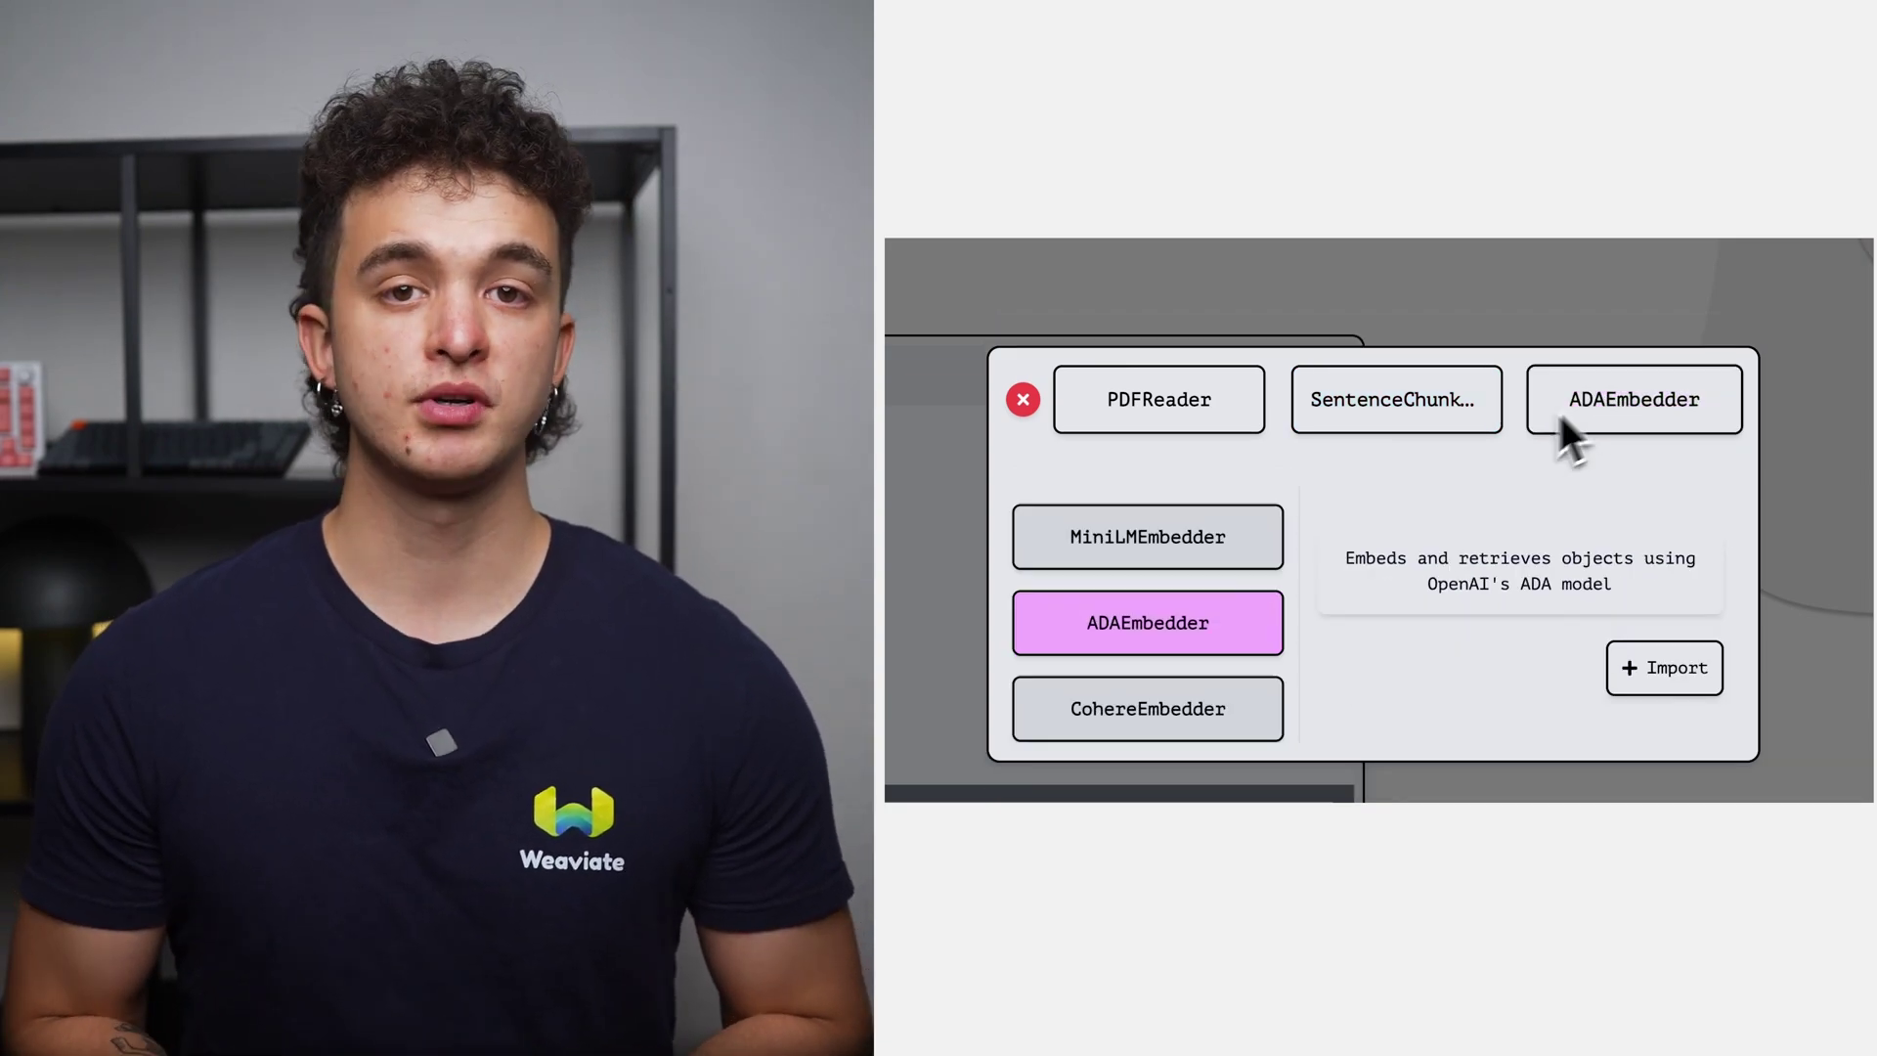
left_click(1261, 550)
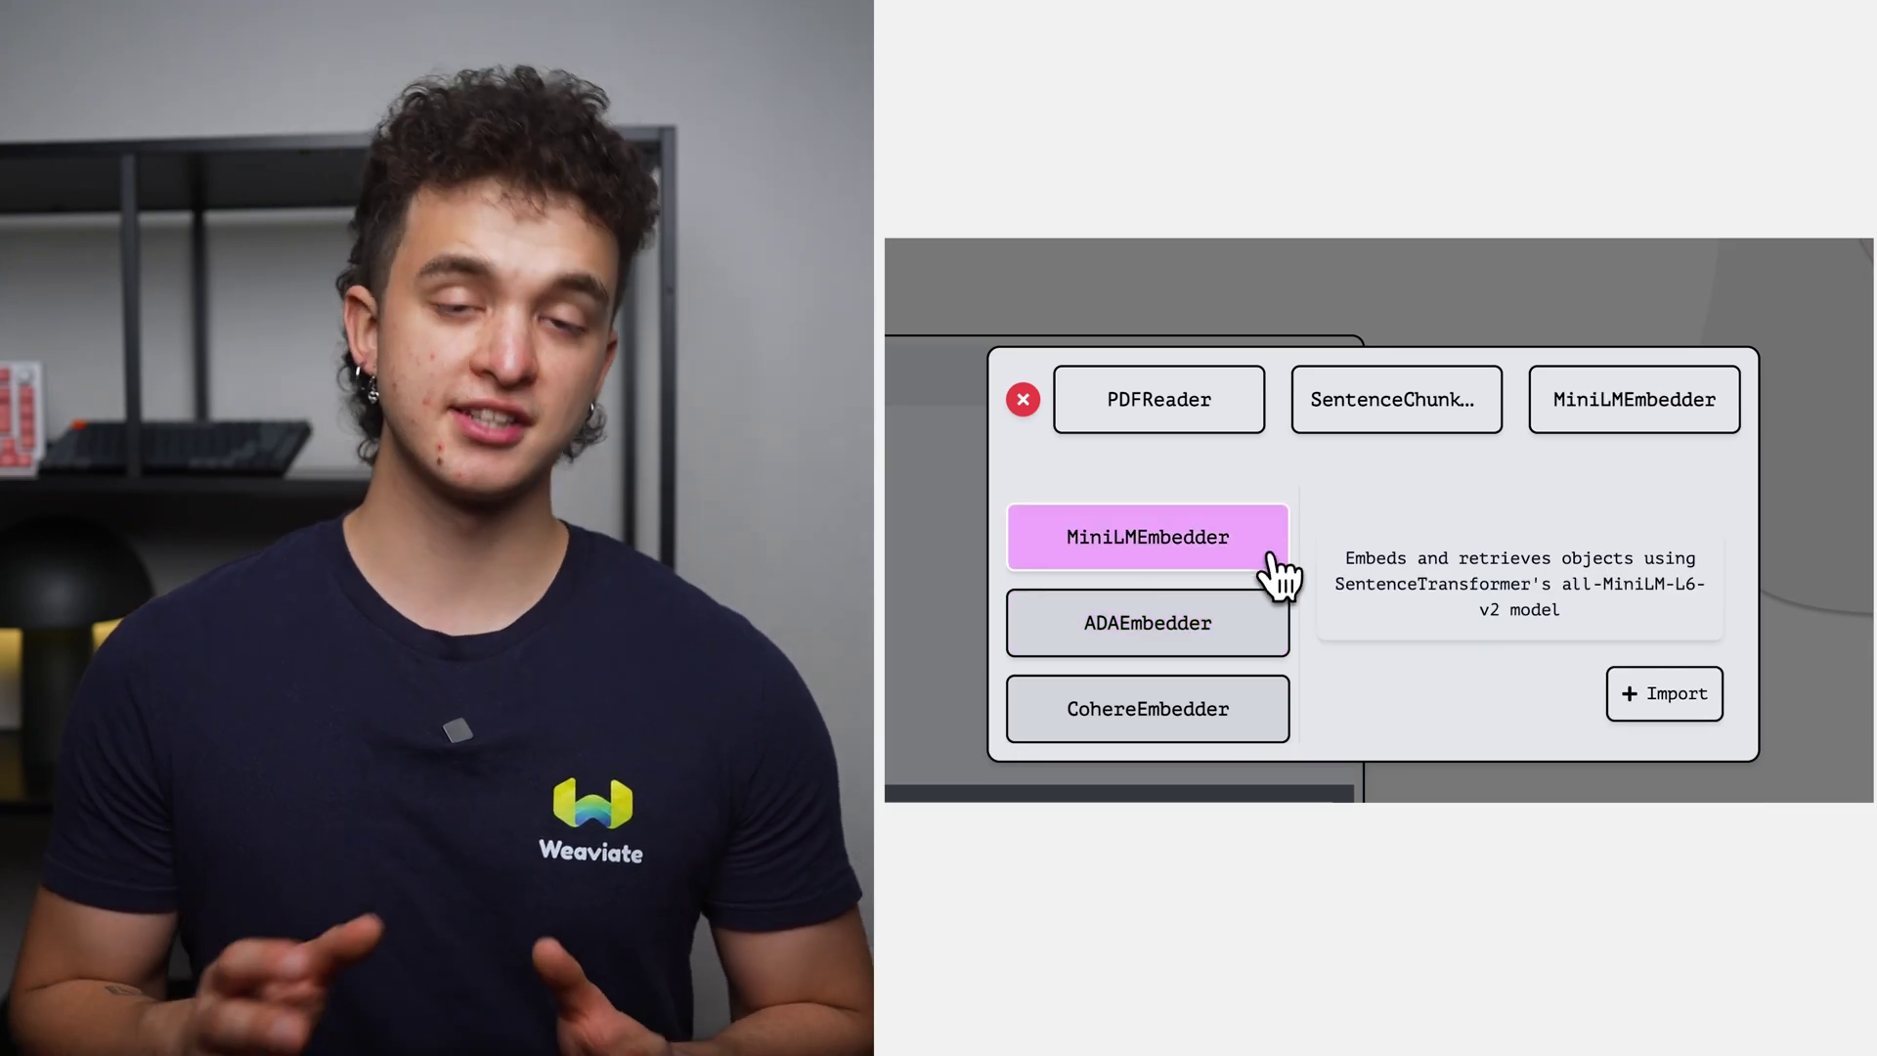
left_click(1269, 633)
left_click(1275, 706)
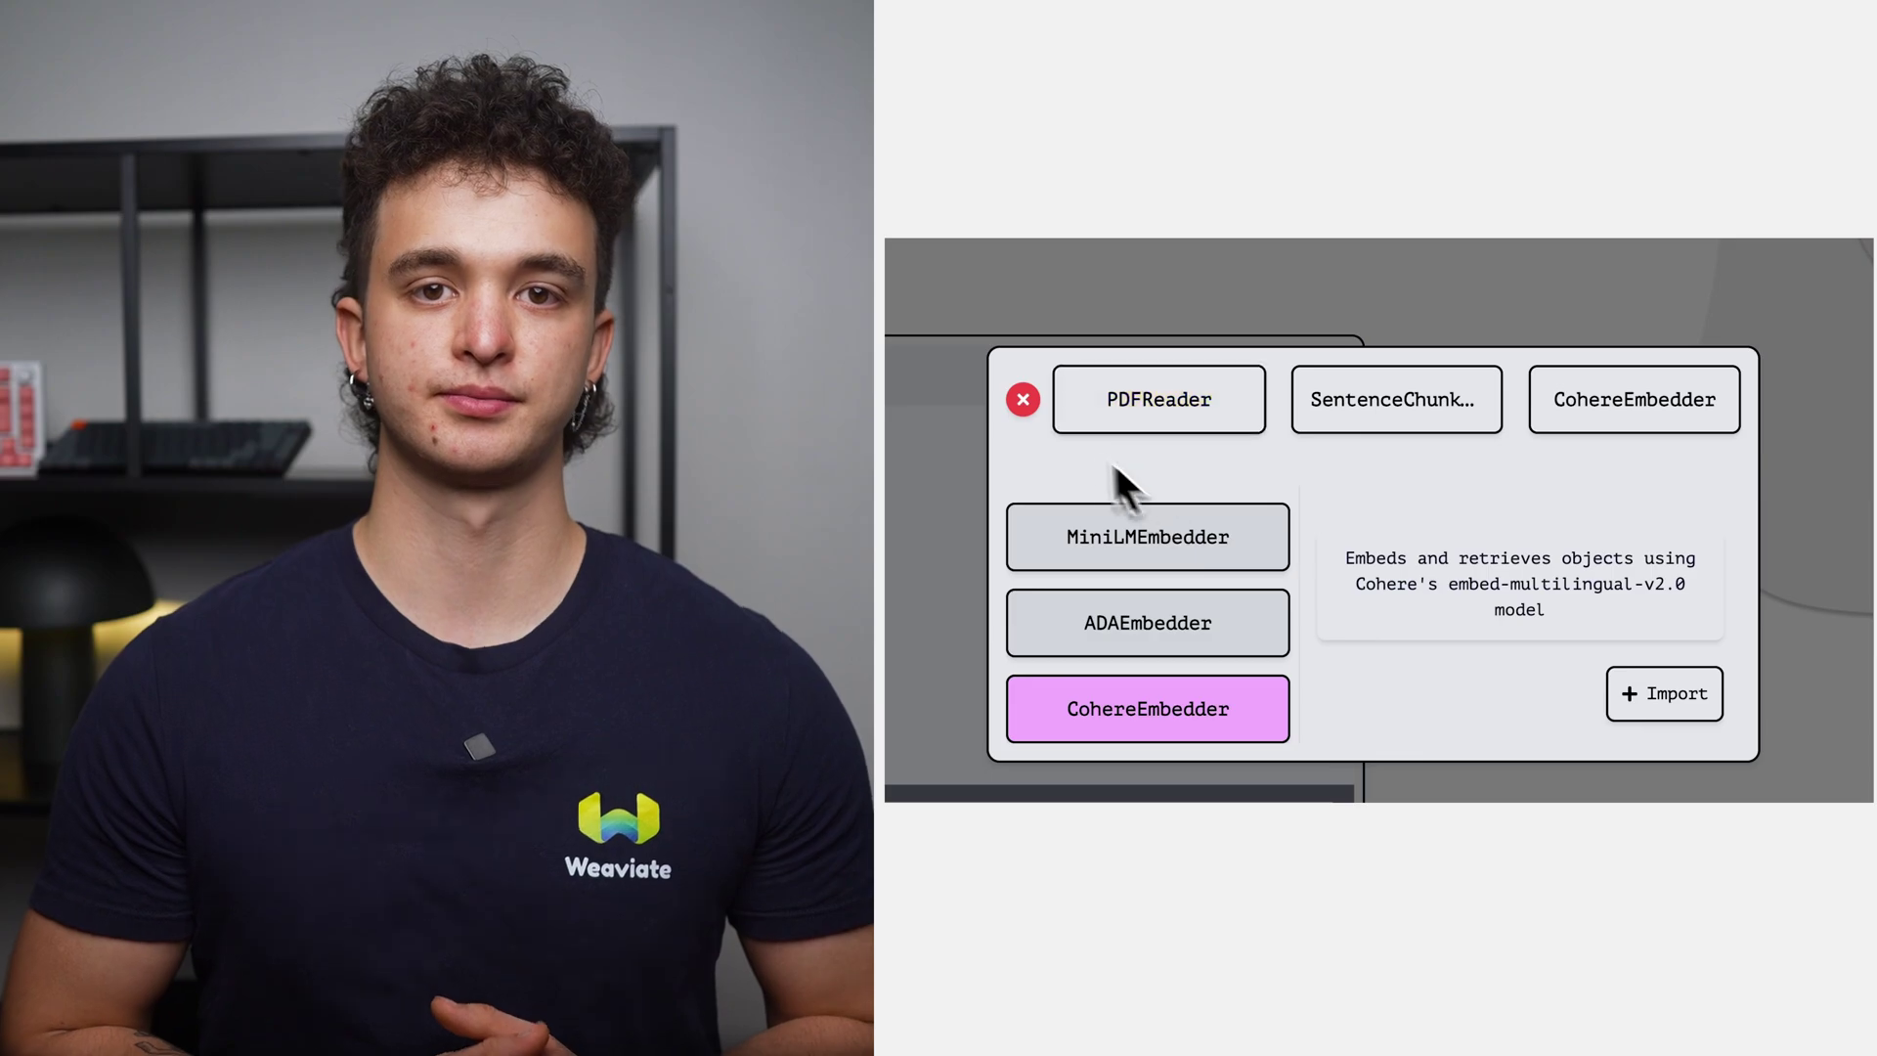
left_click(1023, 399)
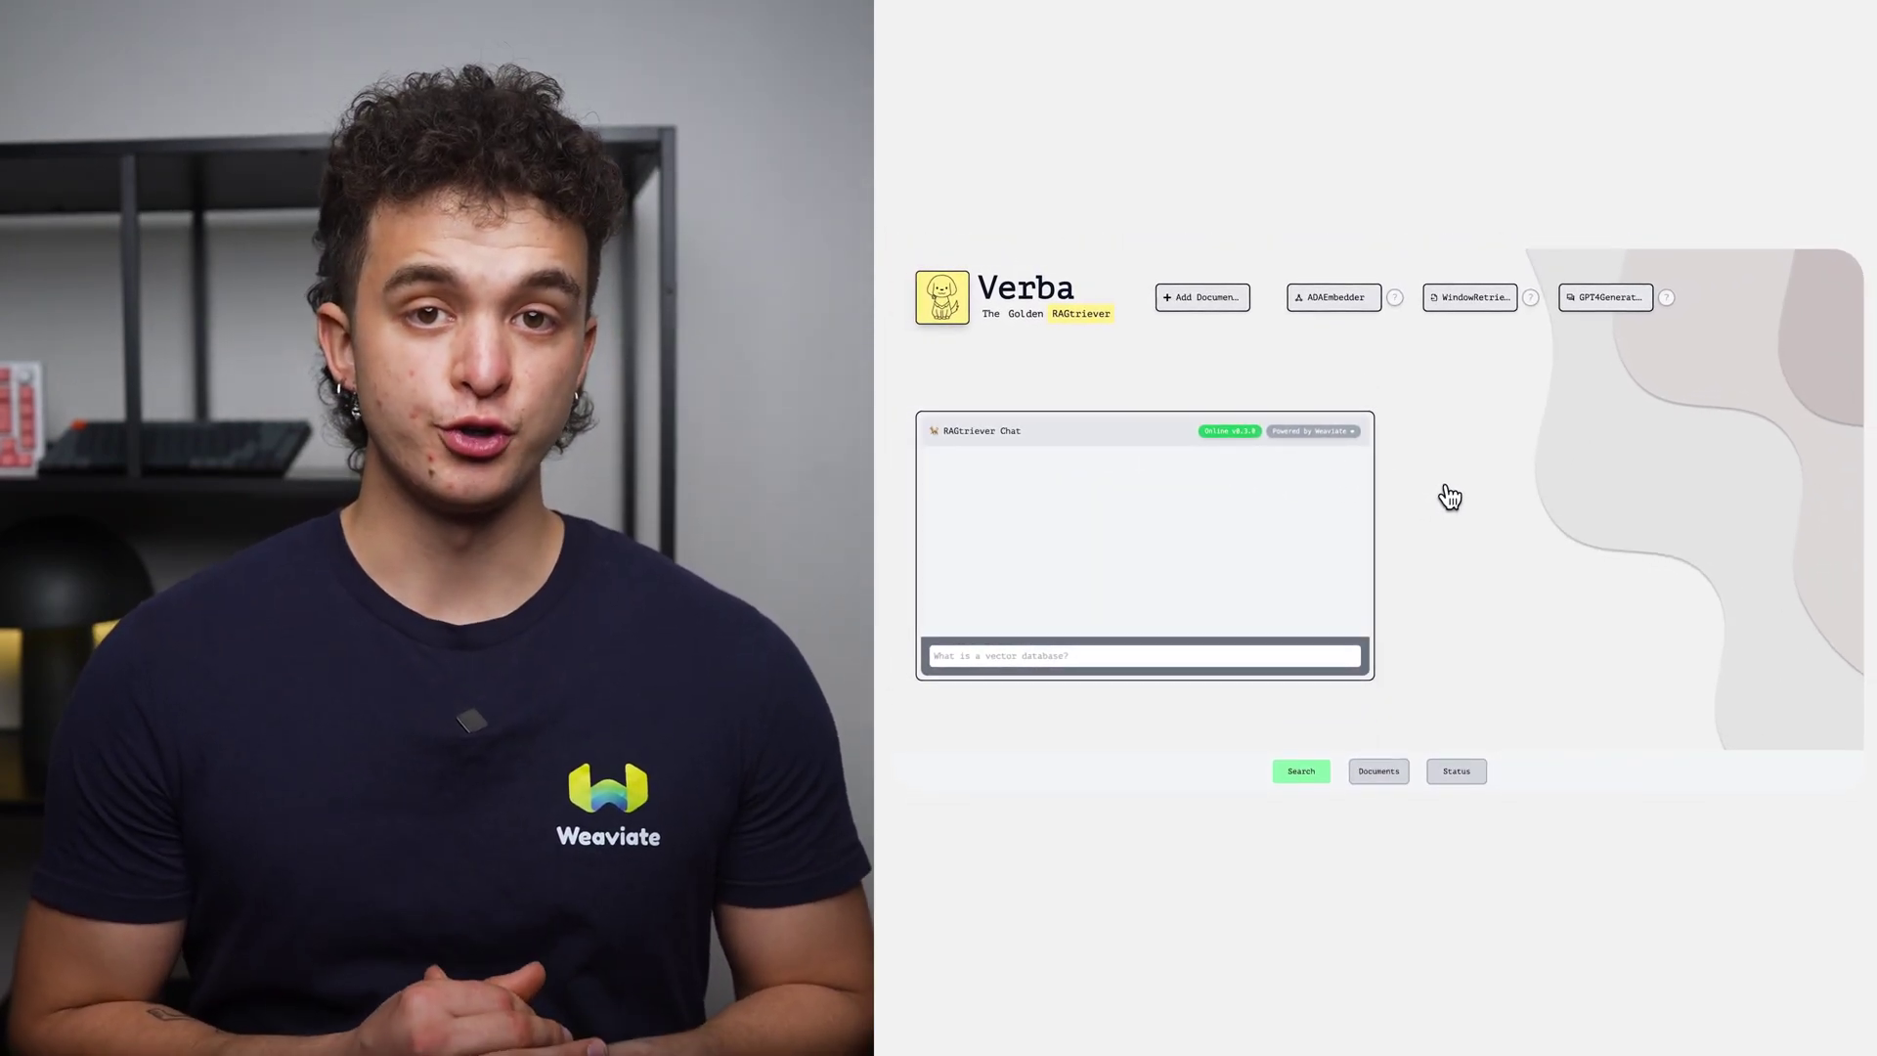
left_click(1457, 299)
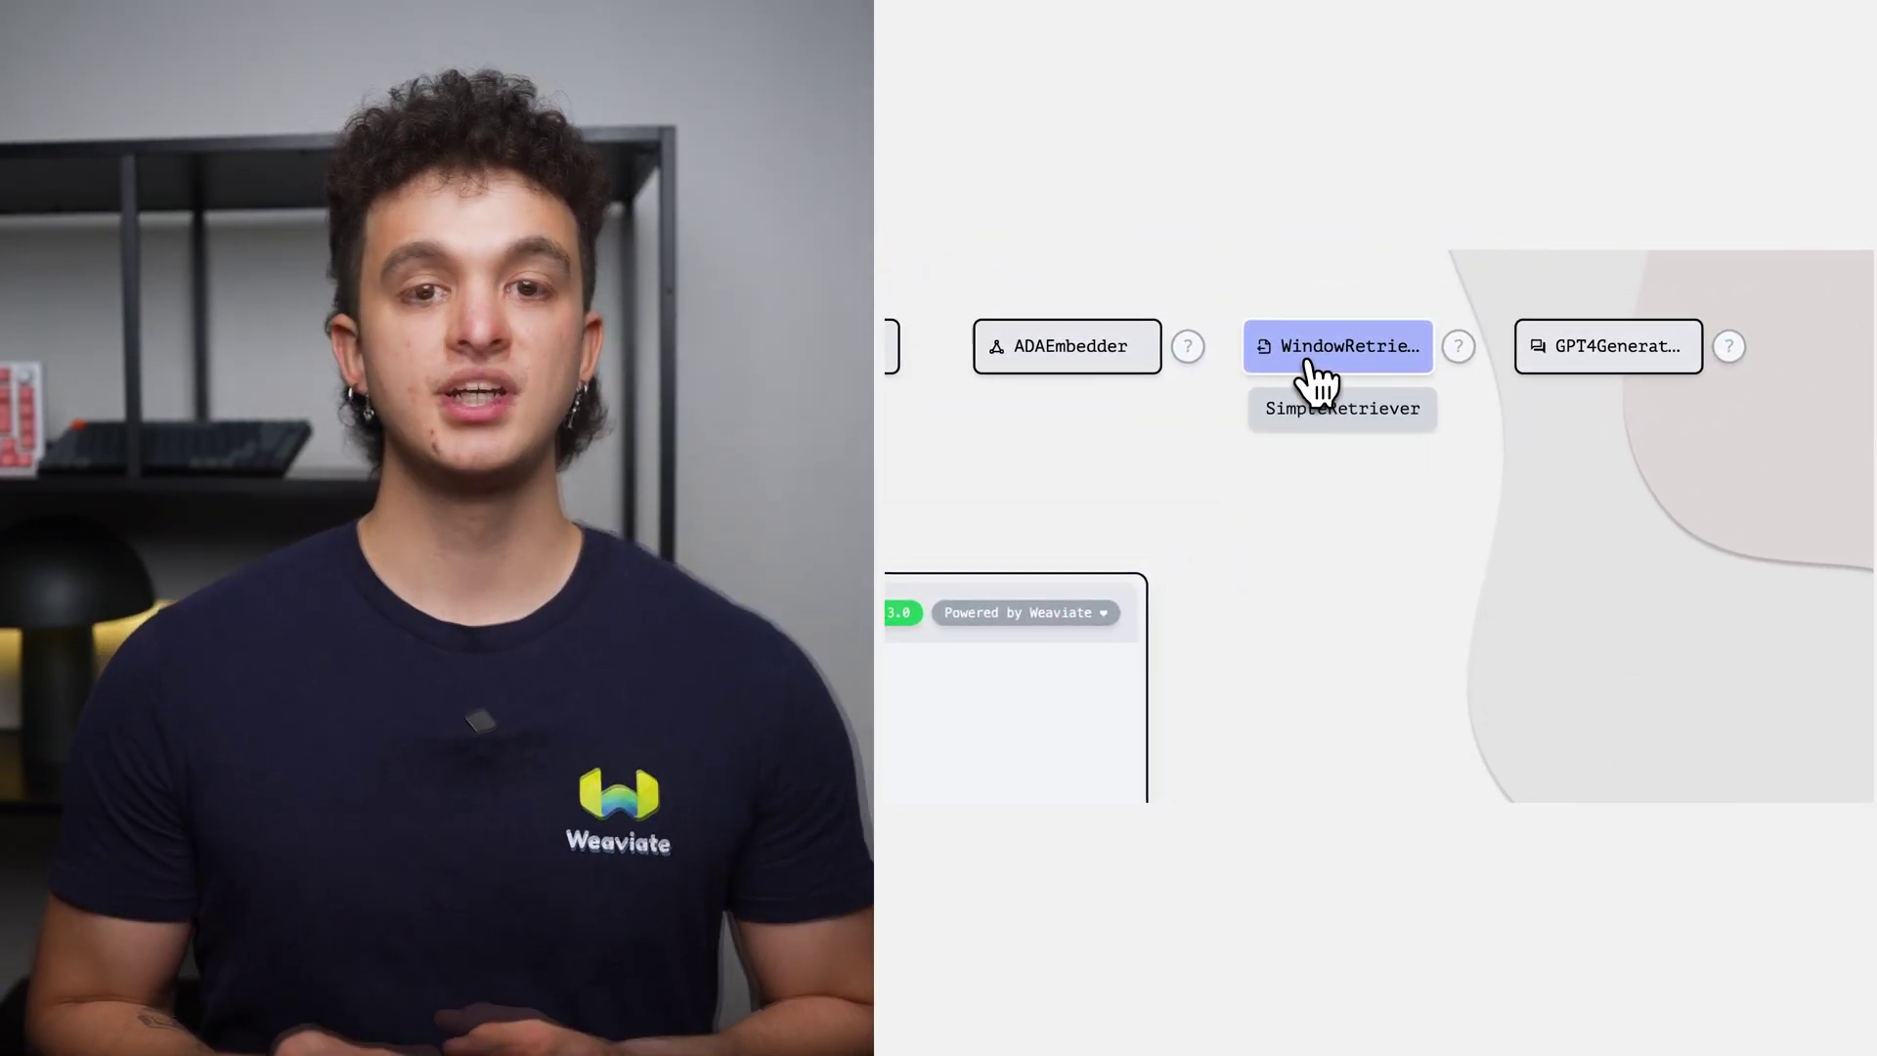
mouse_move(1459, 348)
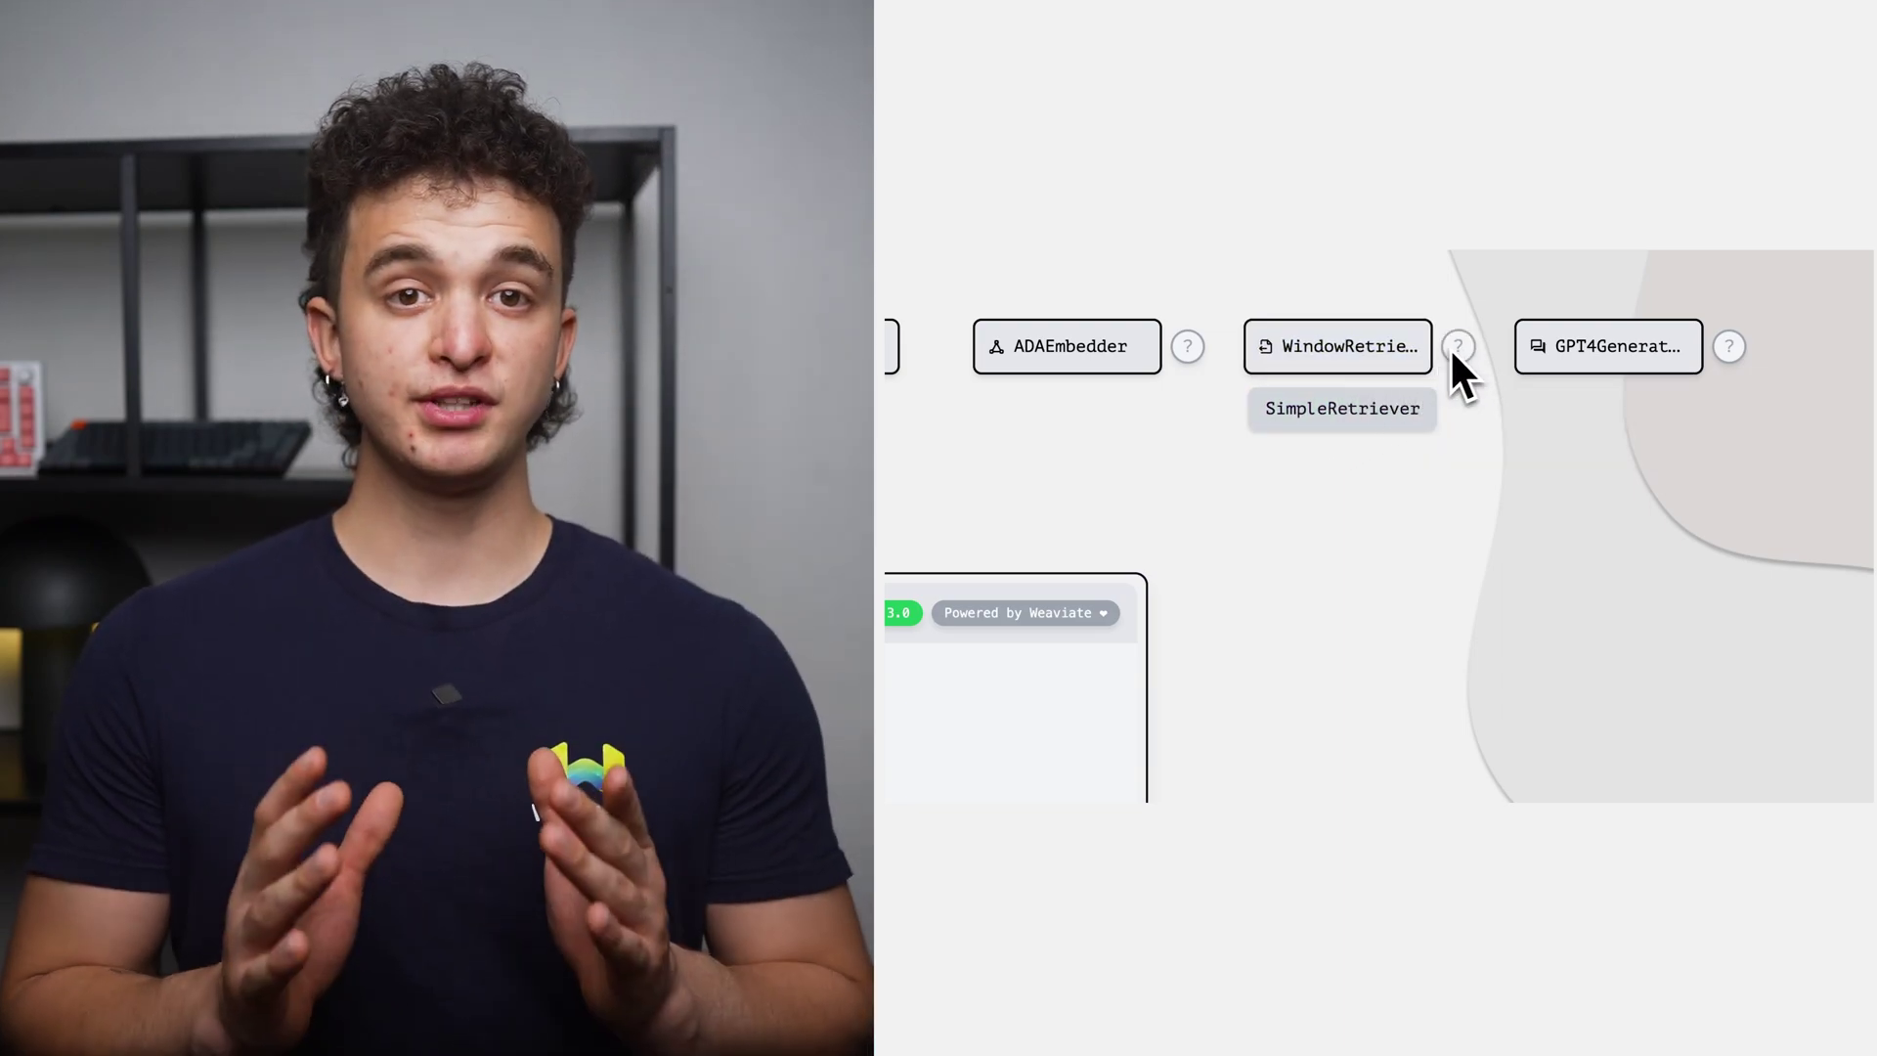
left_click(1425, 362)
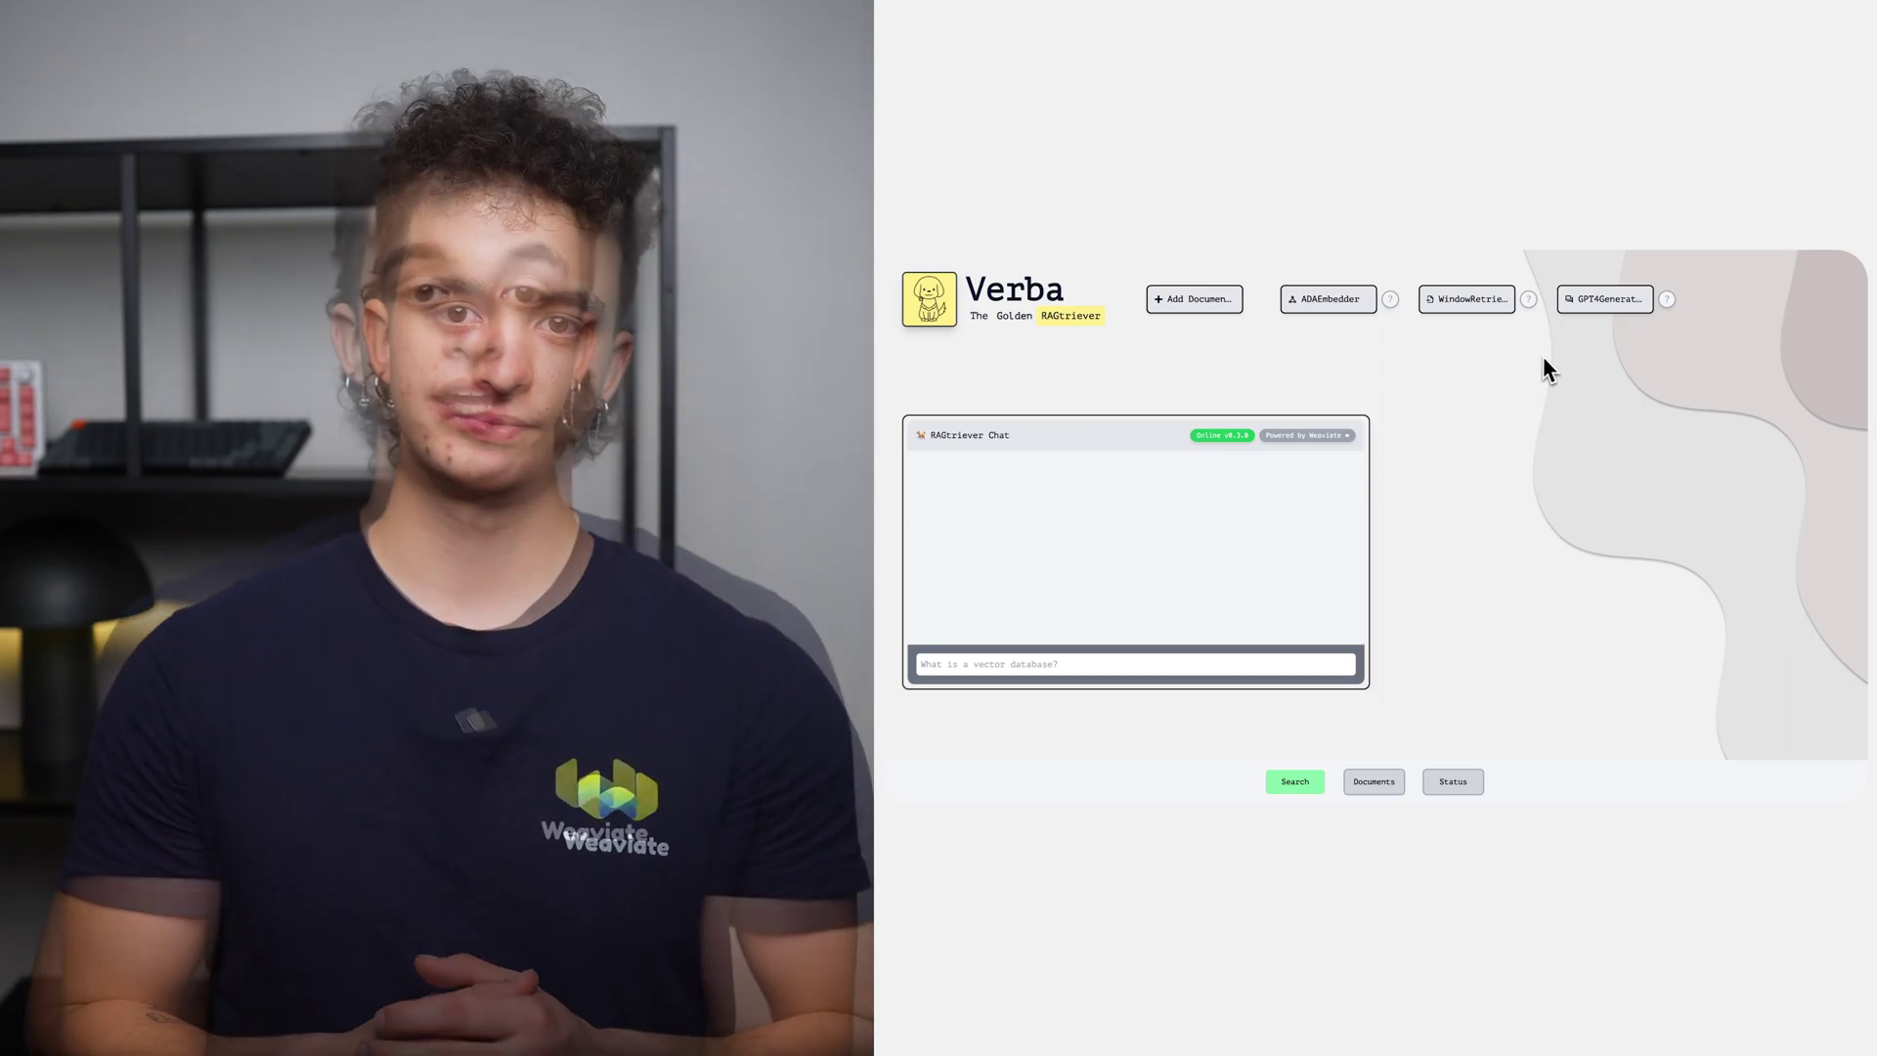
Step: Expand the GPT4Generator dropdown to reveal GPT3Generator, CohereGenerator and Llama2Generator
left_click(1619, 308)
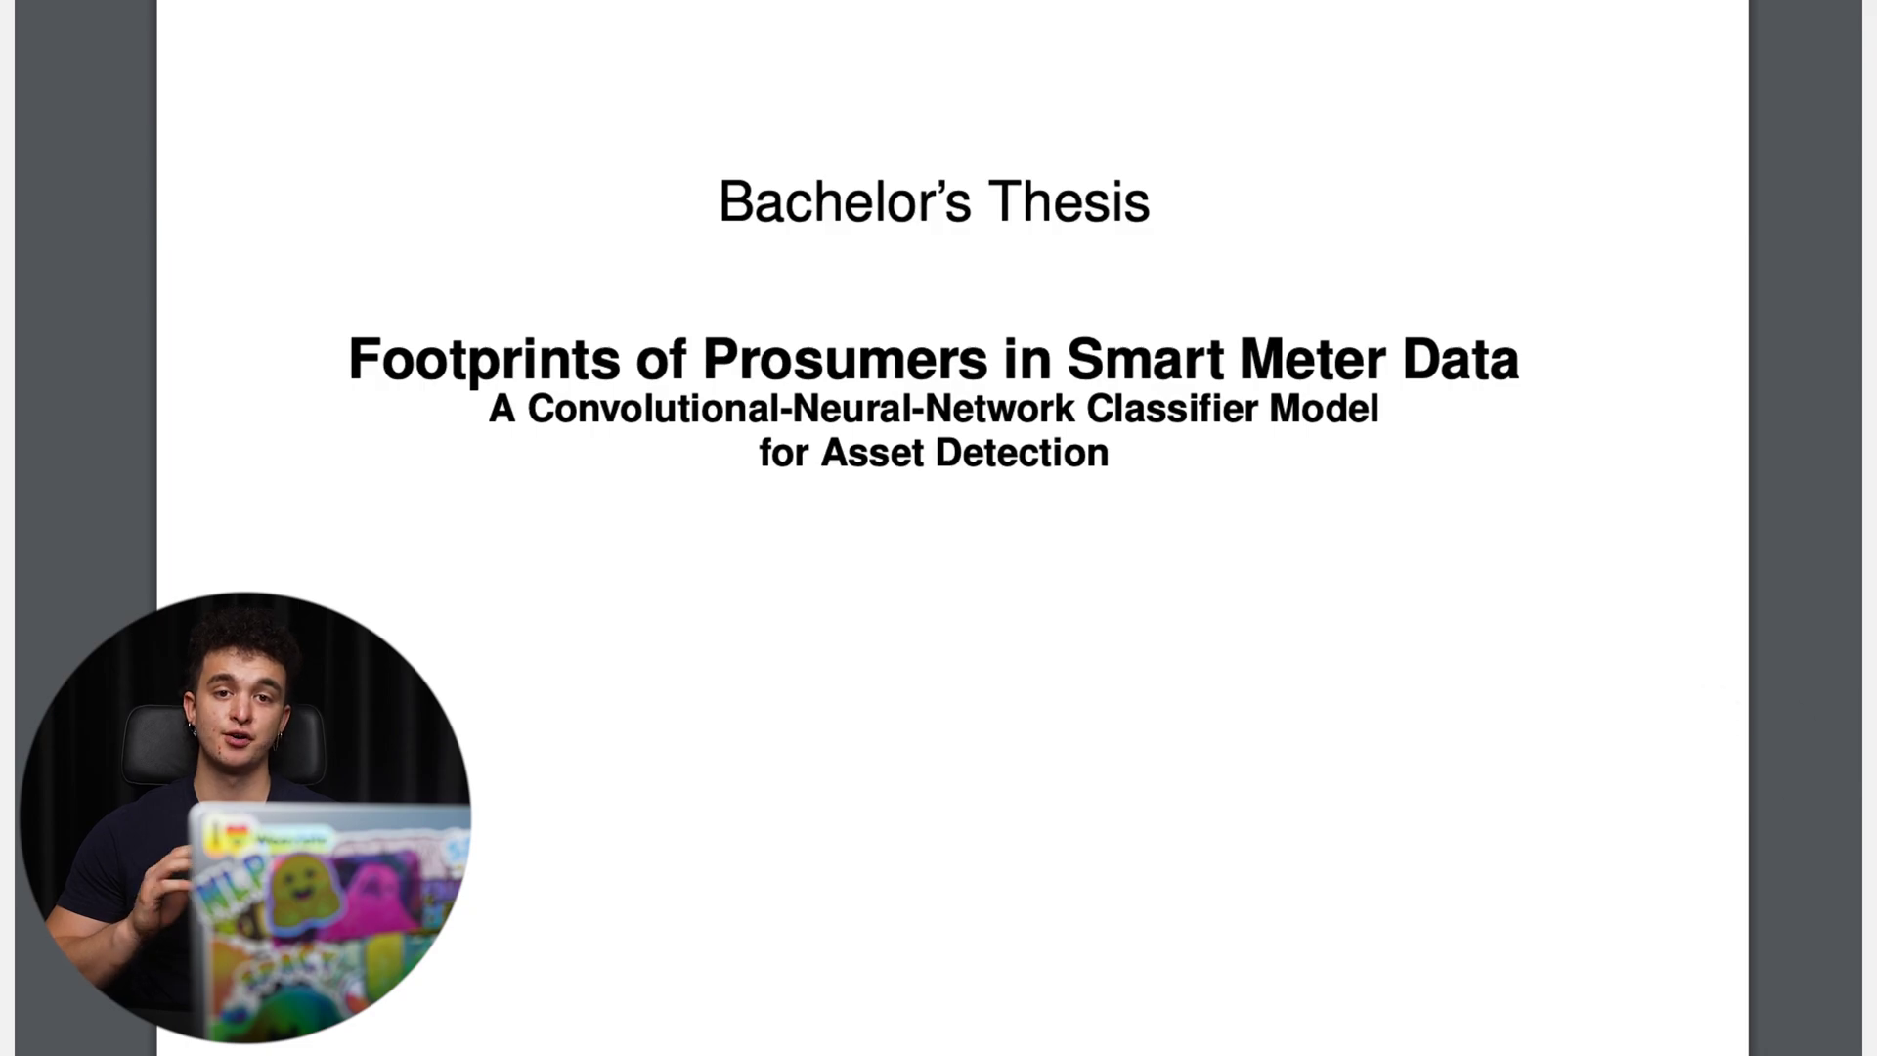
Step: Scroll the thesis PDF from its title page through the Introduction to Chapter 2
left_click_drag(1846, 108, 1844, 276)
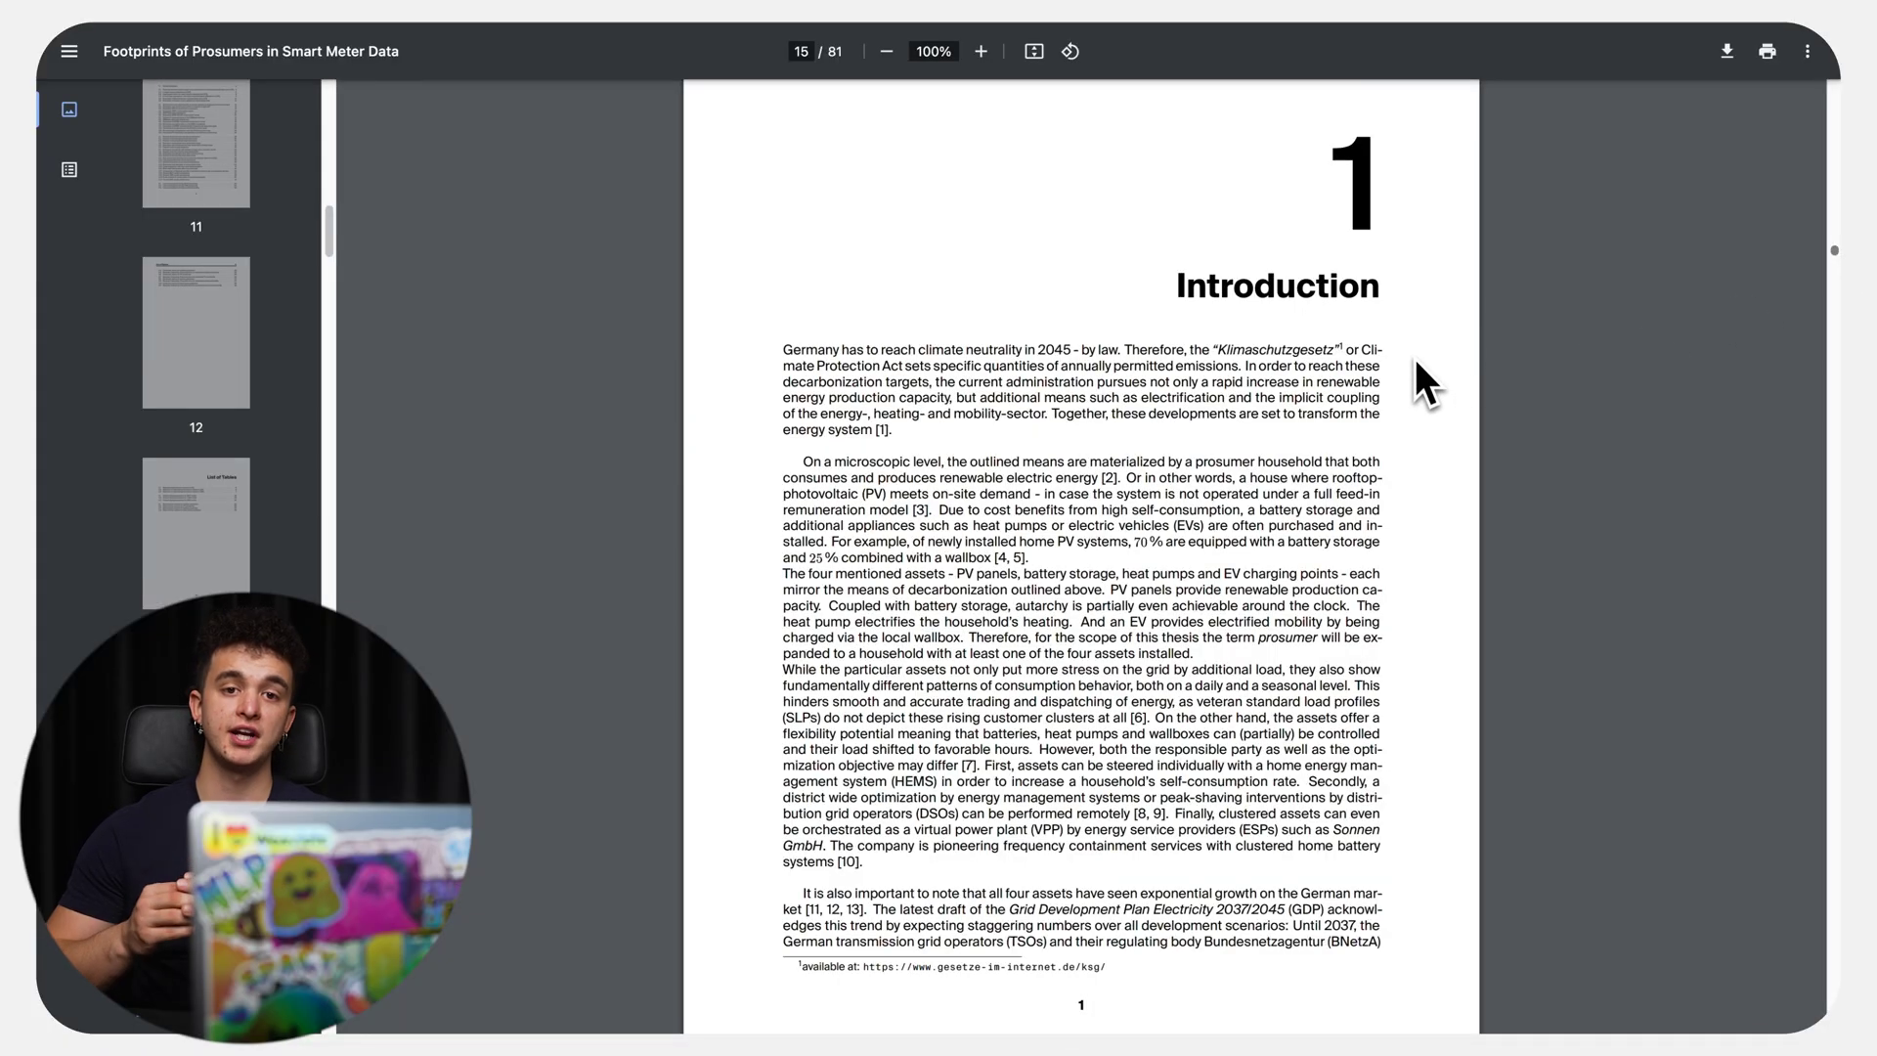
scroll(1598, 598, "down", 15)
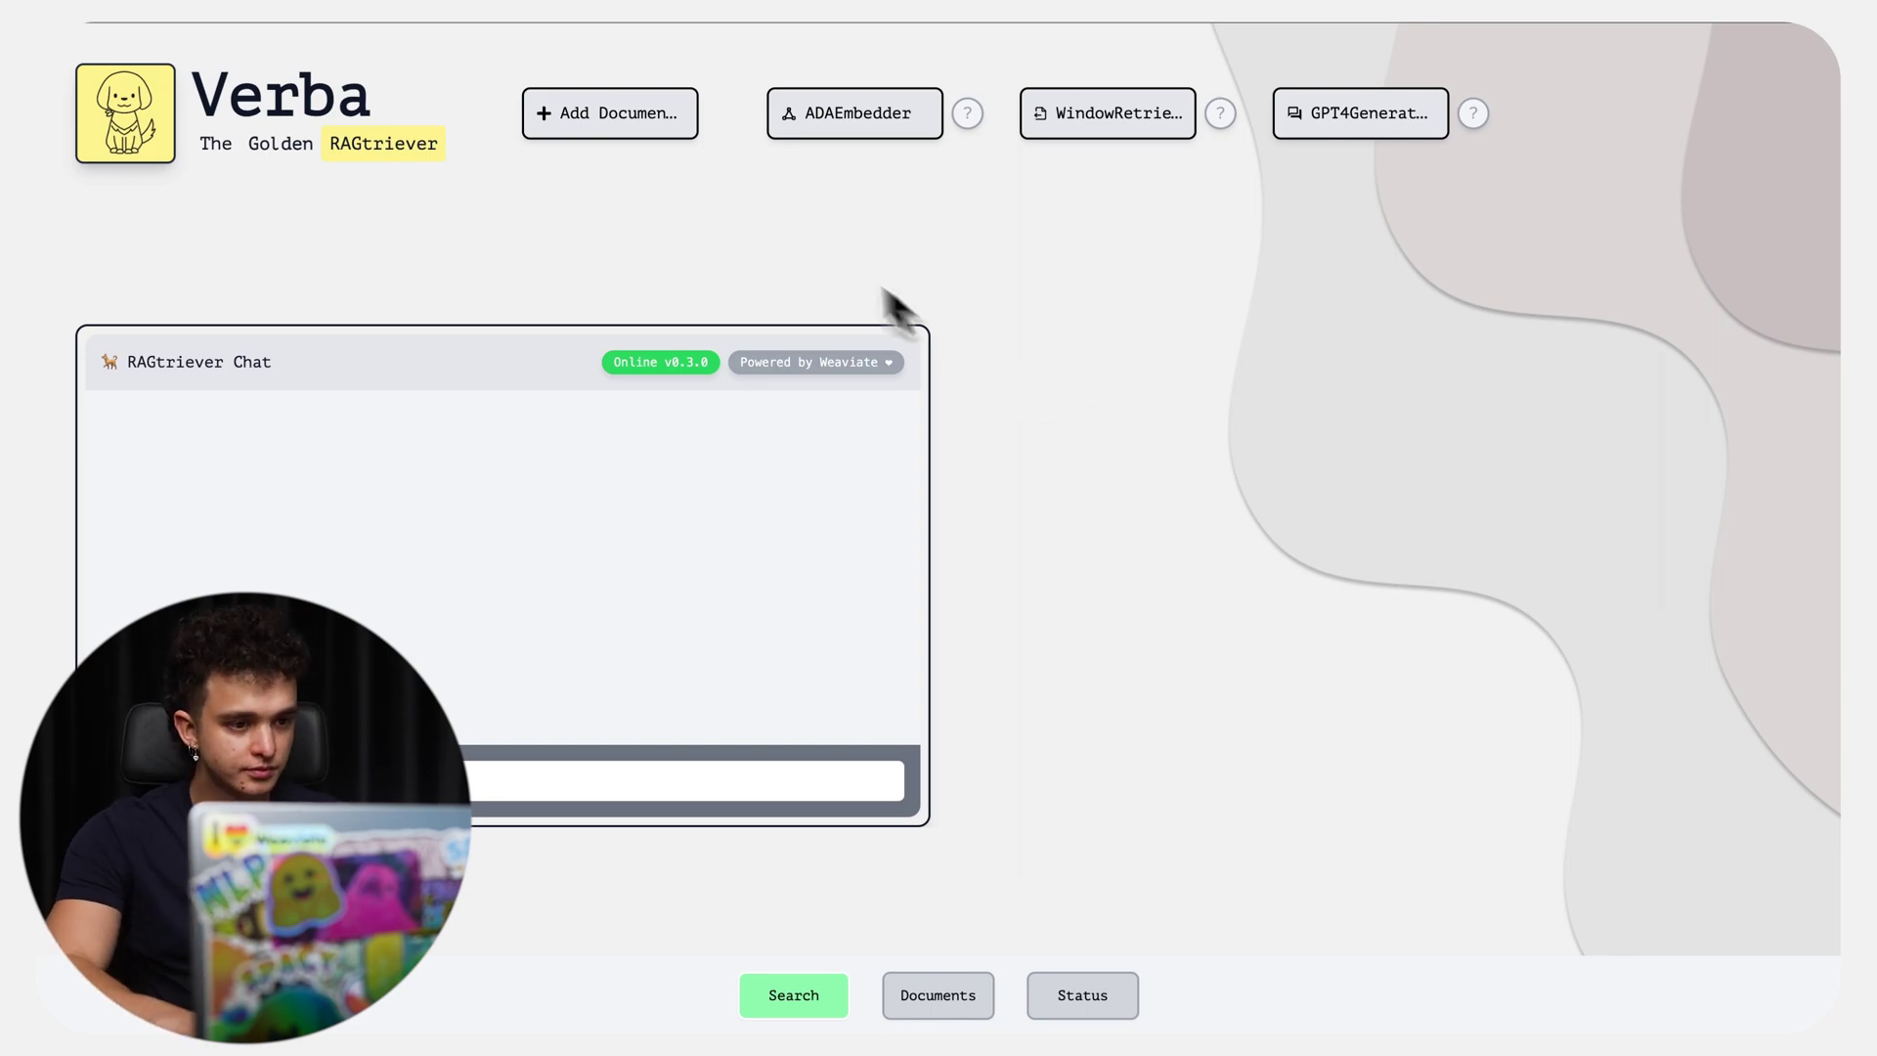
Step: Choose bachelor_thesis.pdf as the upload file for the PDFReader
left_click(636, 132)
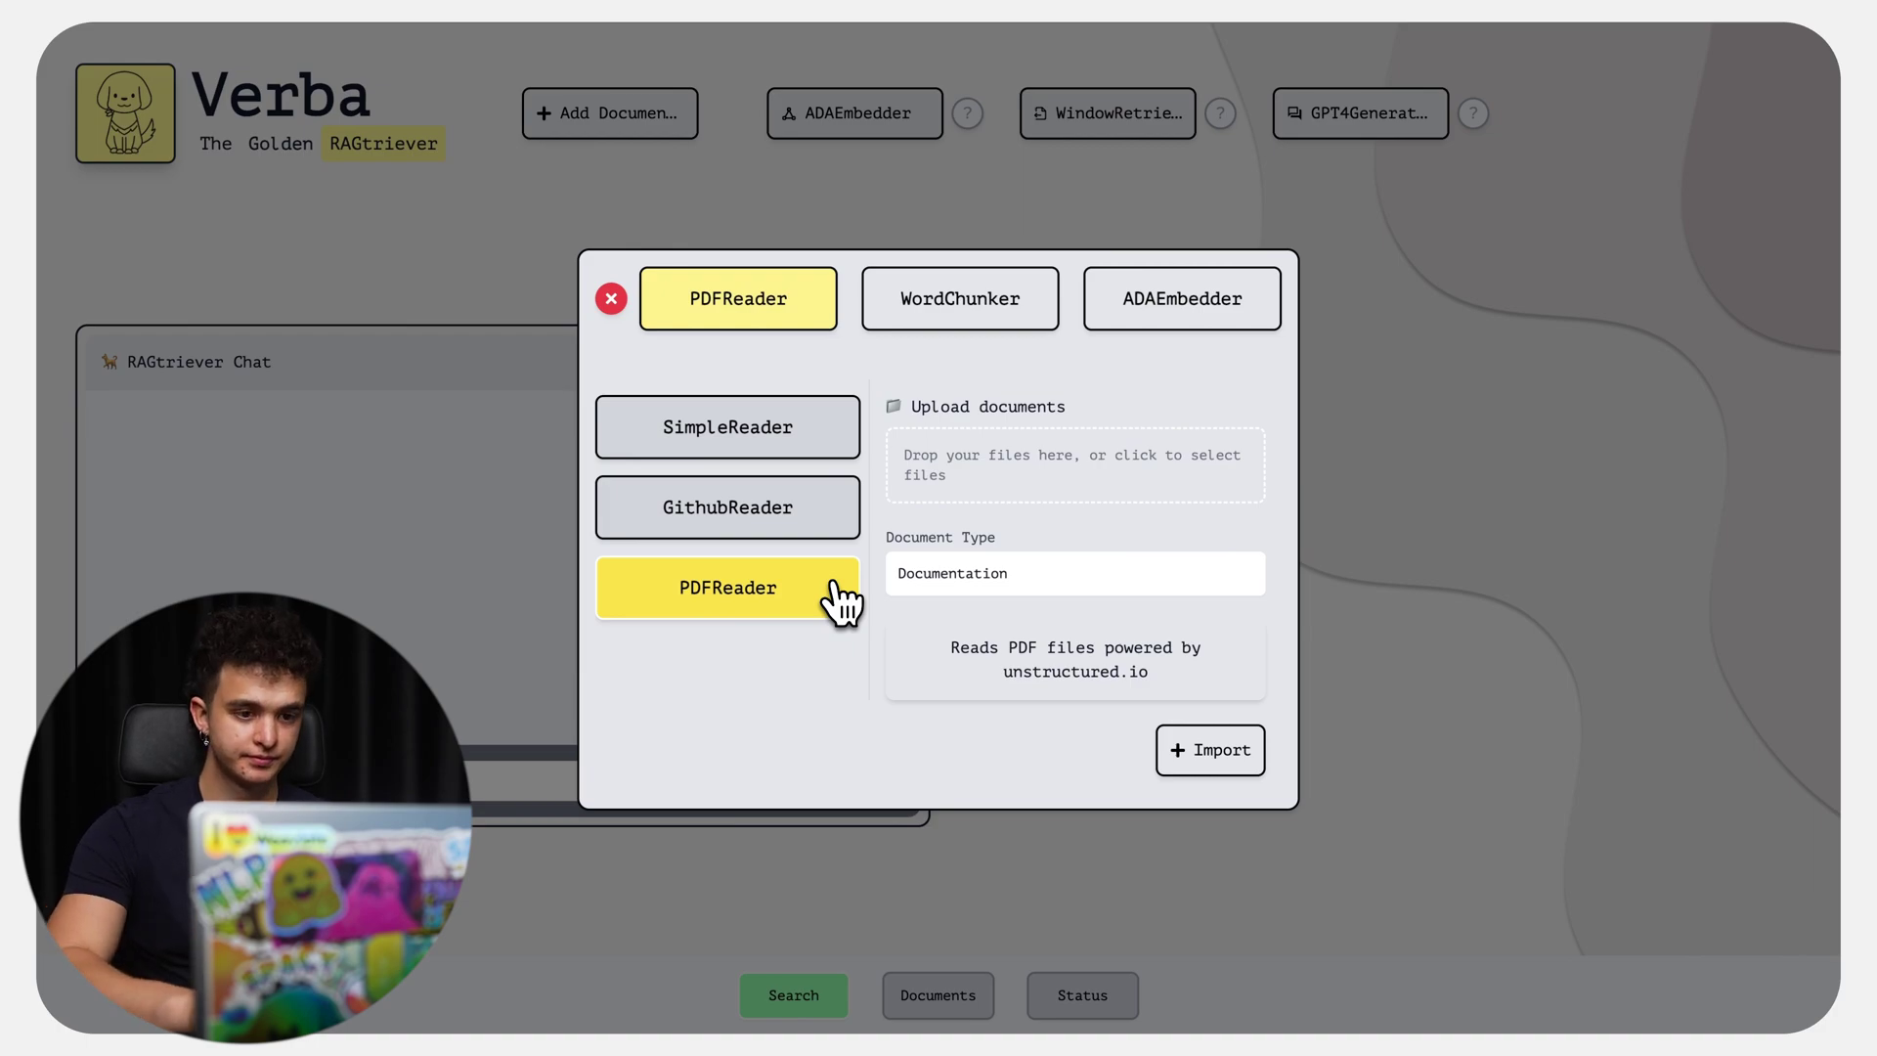
left_click(945, 468)
left_click(400, 377)
left_click(1638, 665)
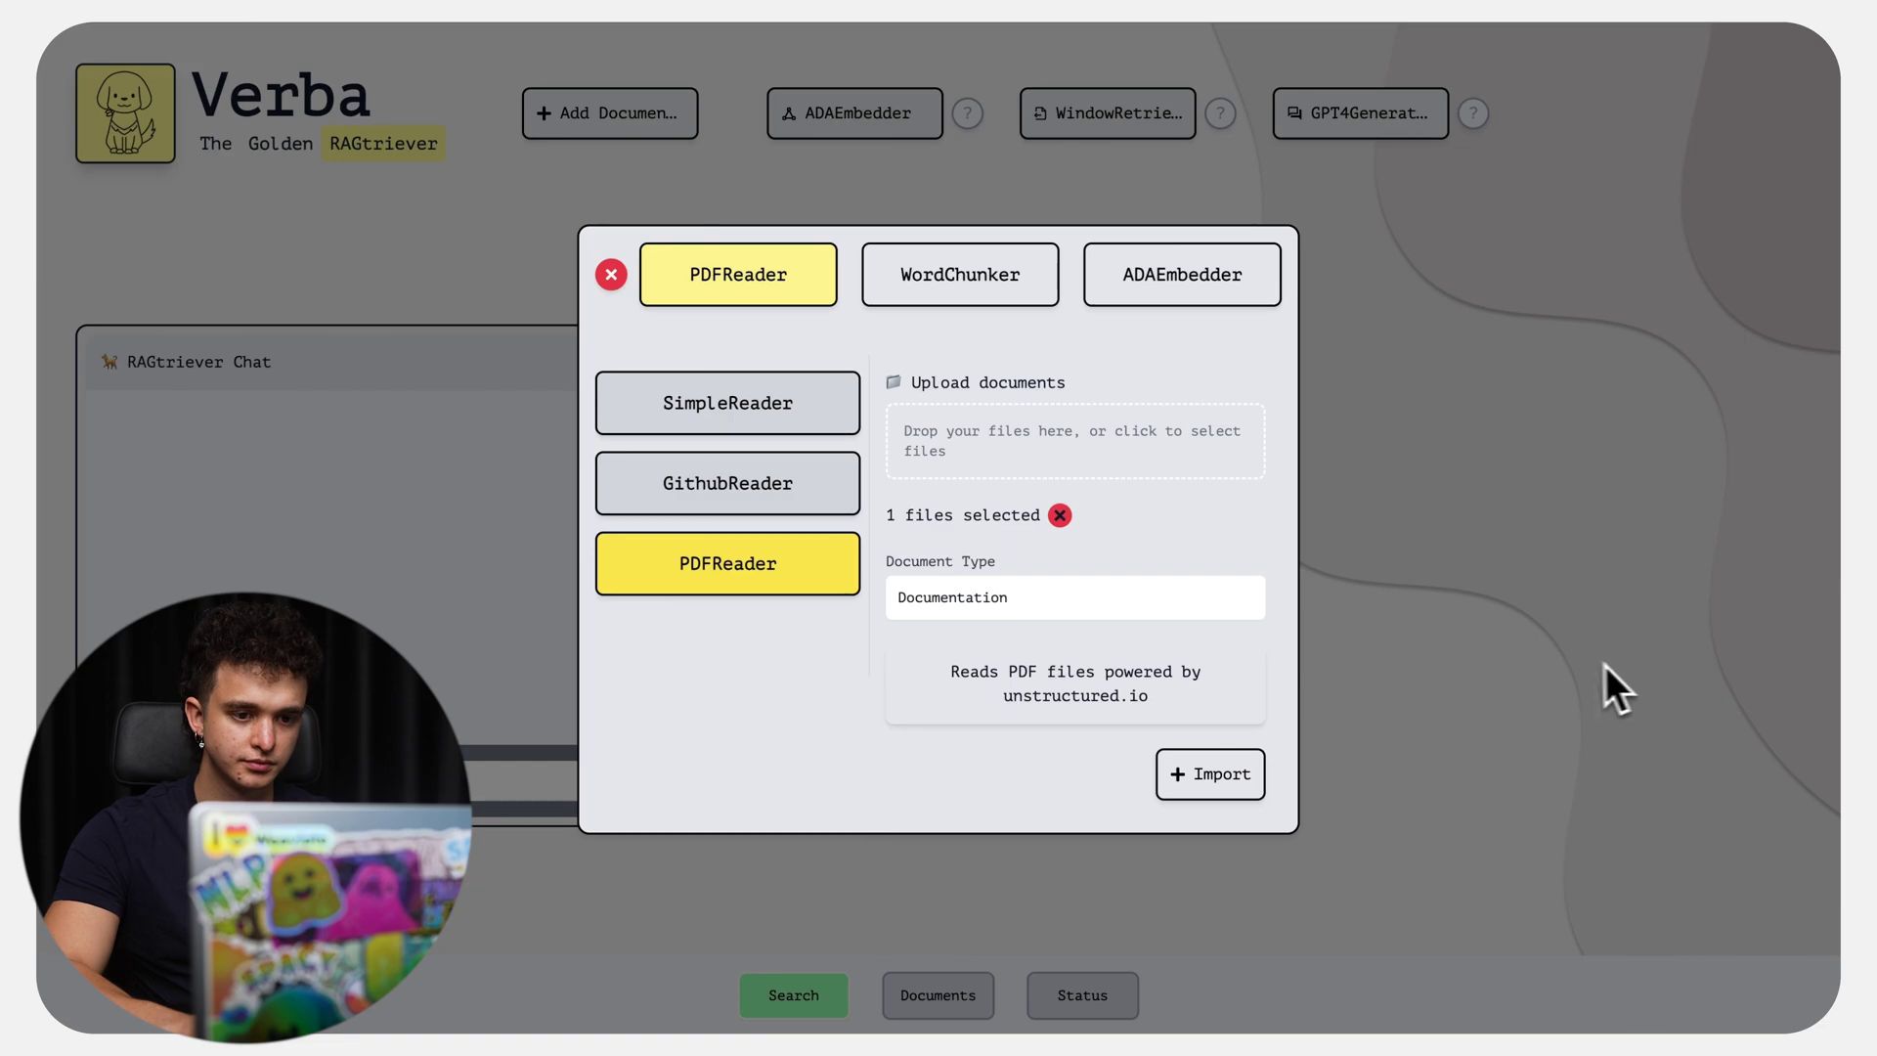
Step: Review the WordChunker and ADAEmbedder settings, then import the thesis into 621 chunks
left_click(978, 299)
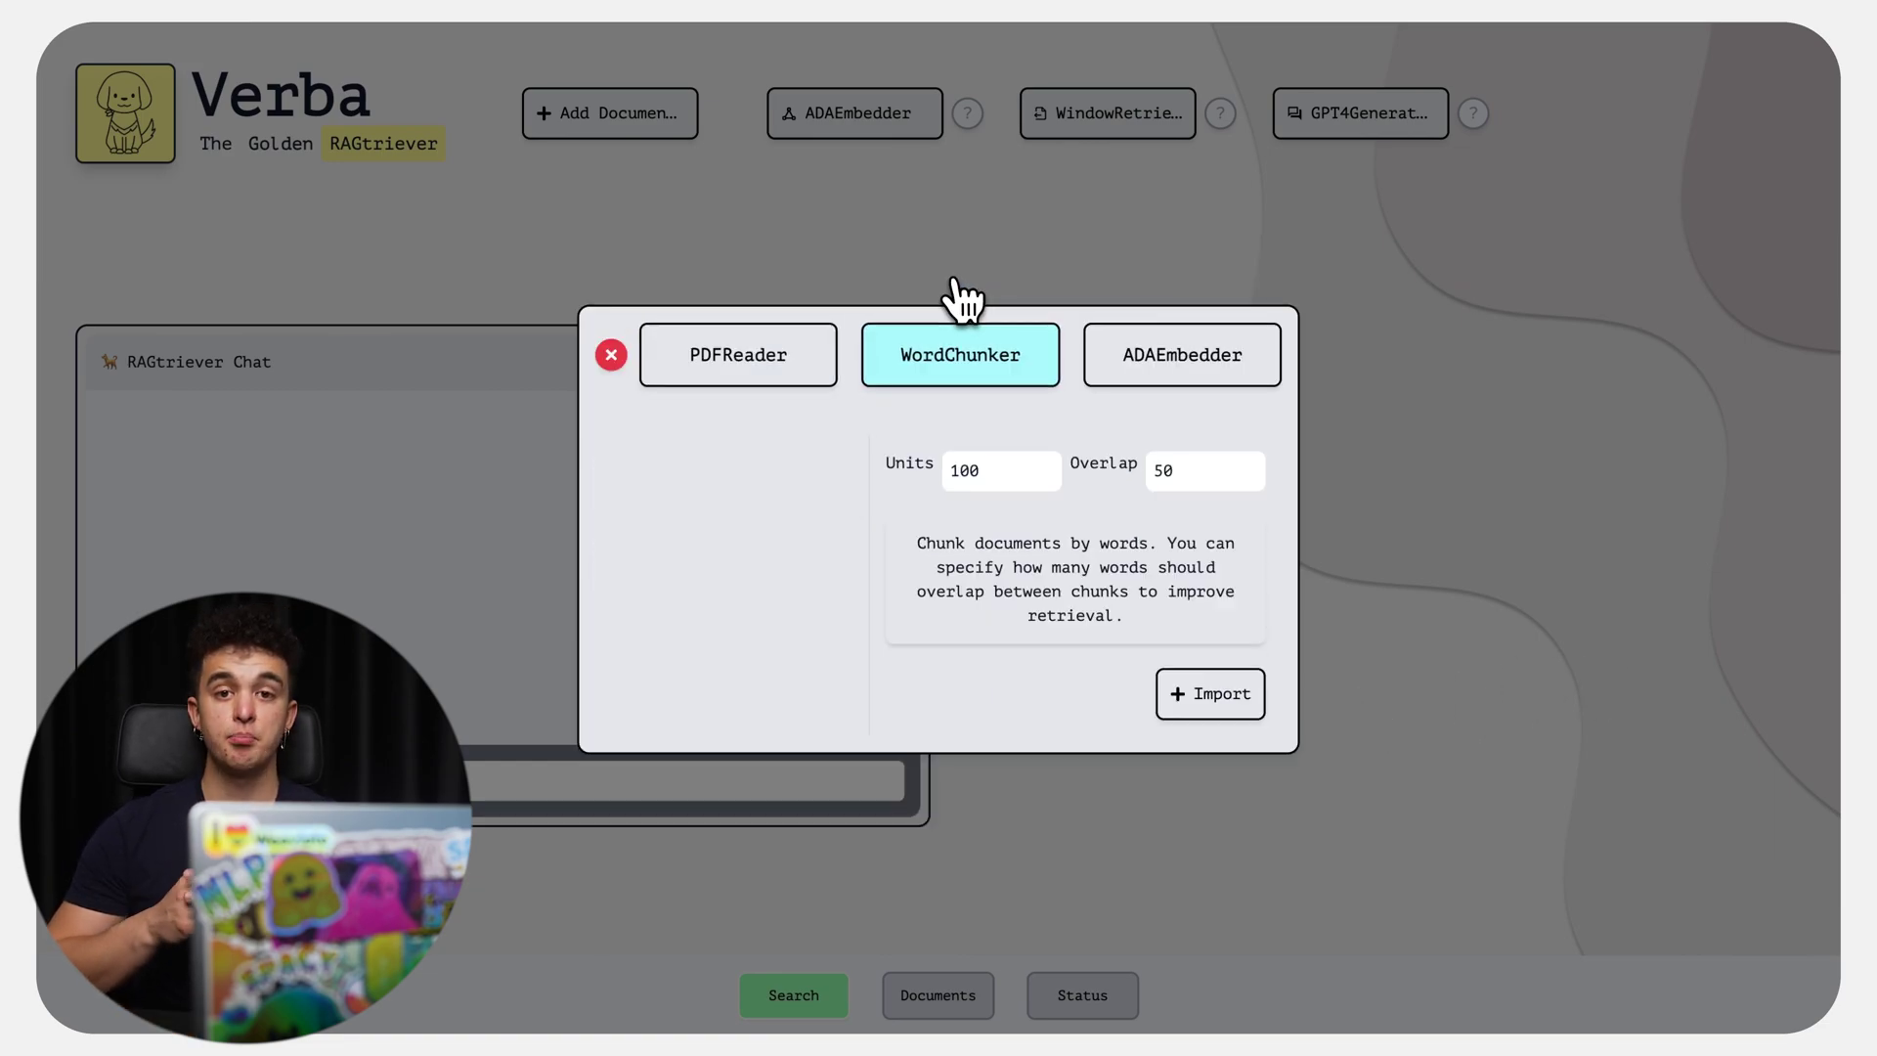
left_click(1164, 363)
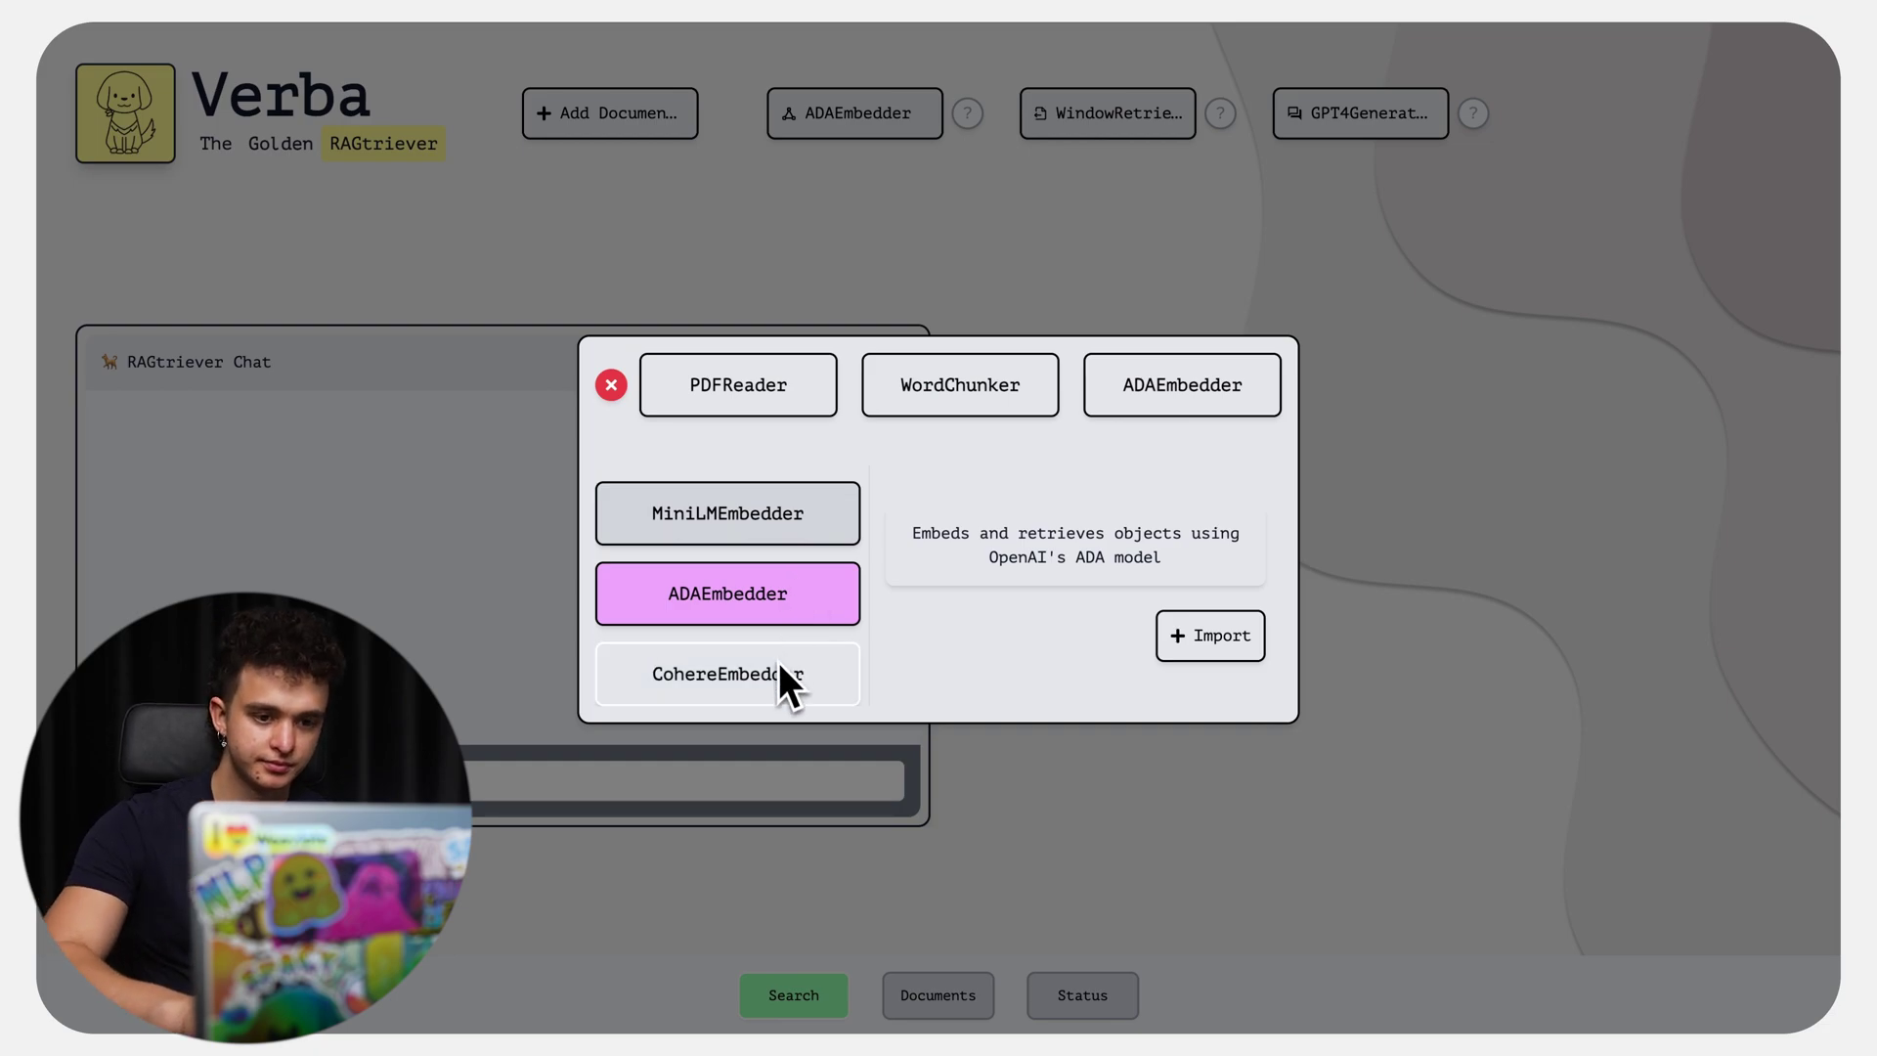
left_click(783, 408)
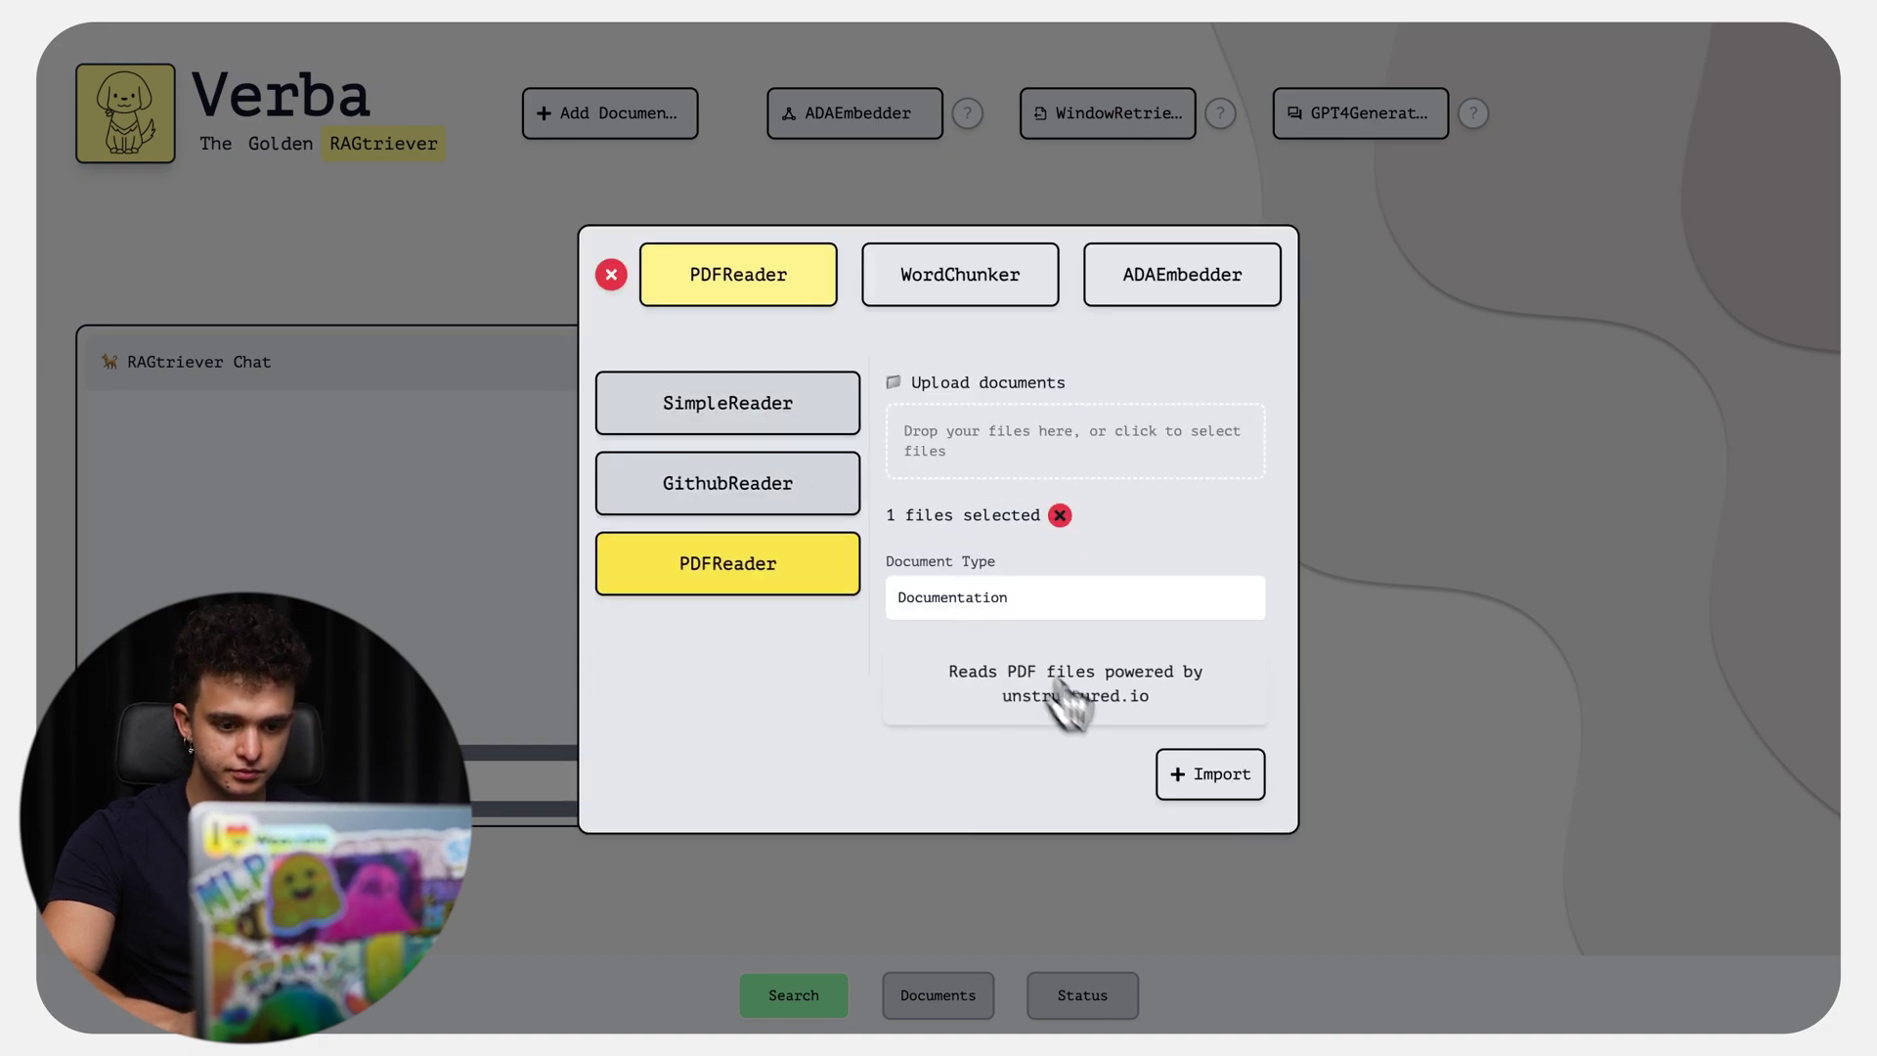
left_click(1218, 782)
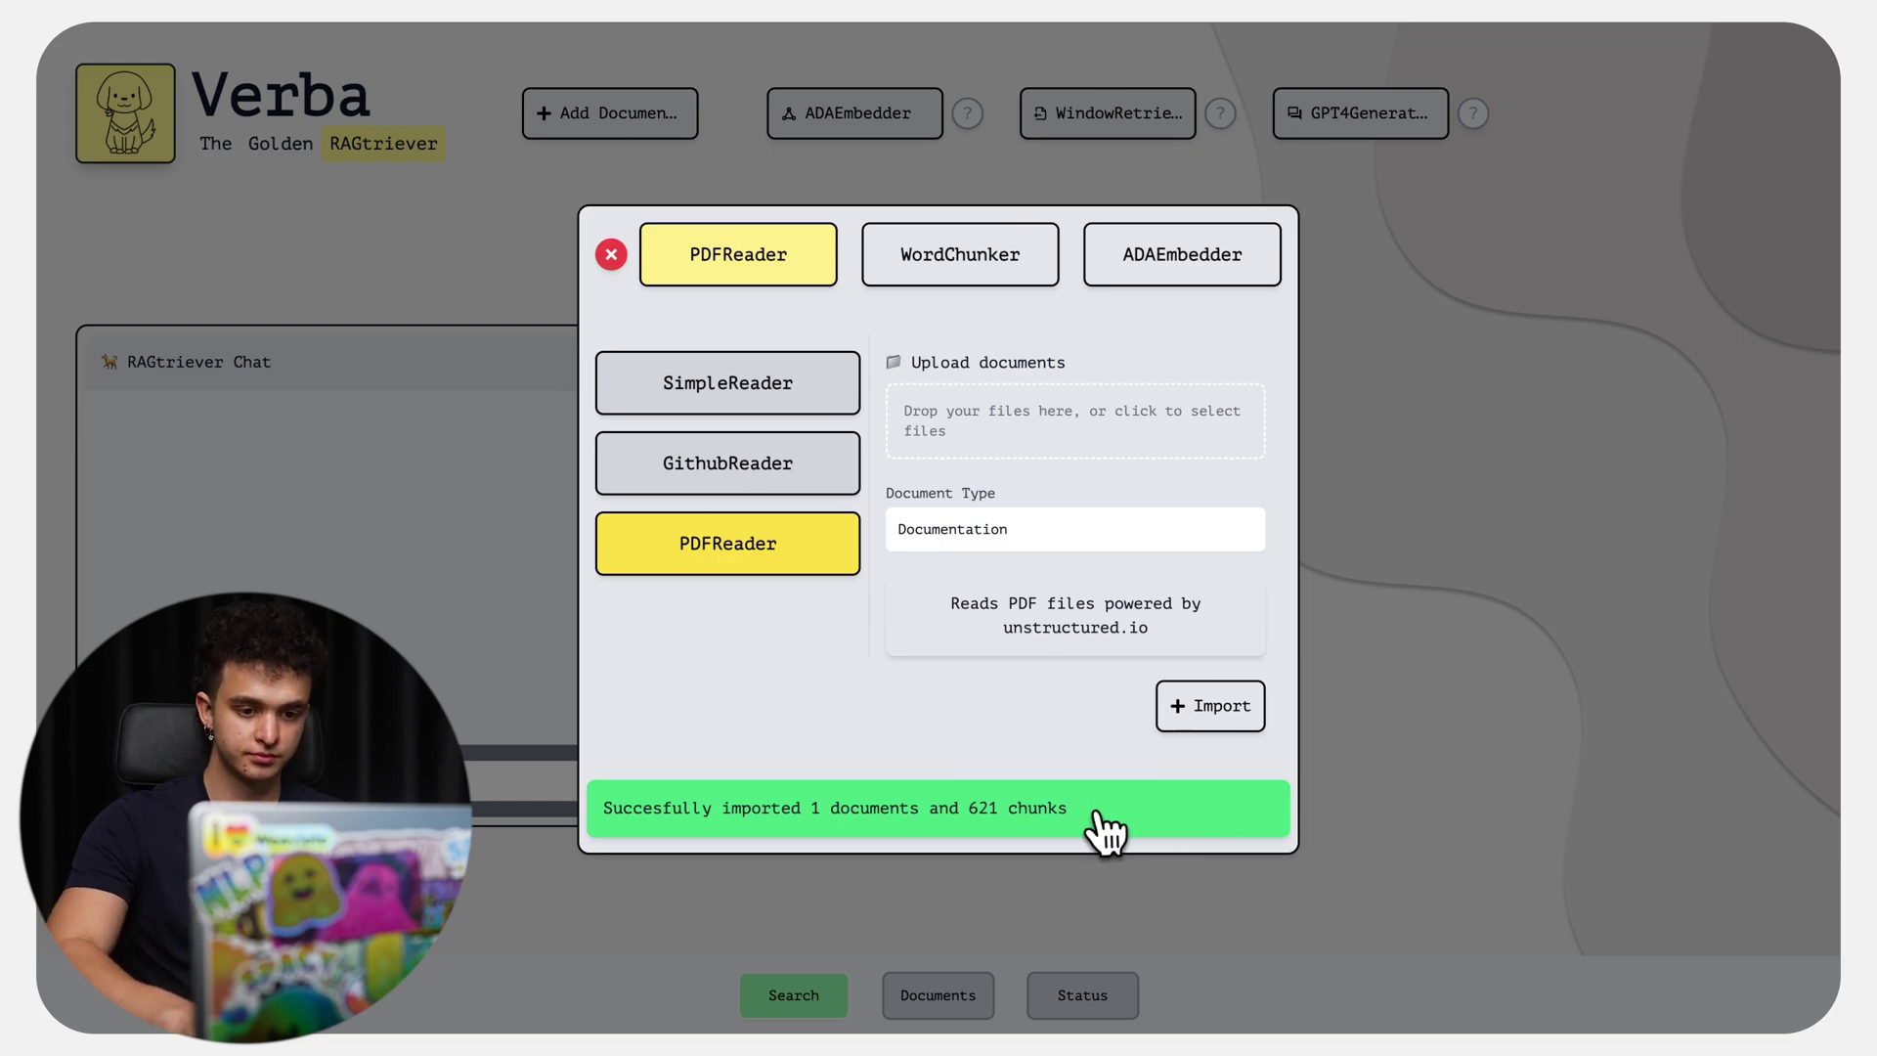
Step: Close the import window and preview bachelor_thesis.pdf from the Documents list
left_click(608, 256)
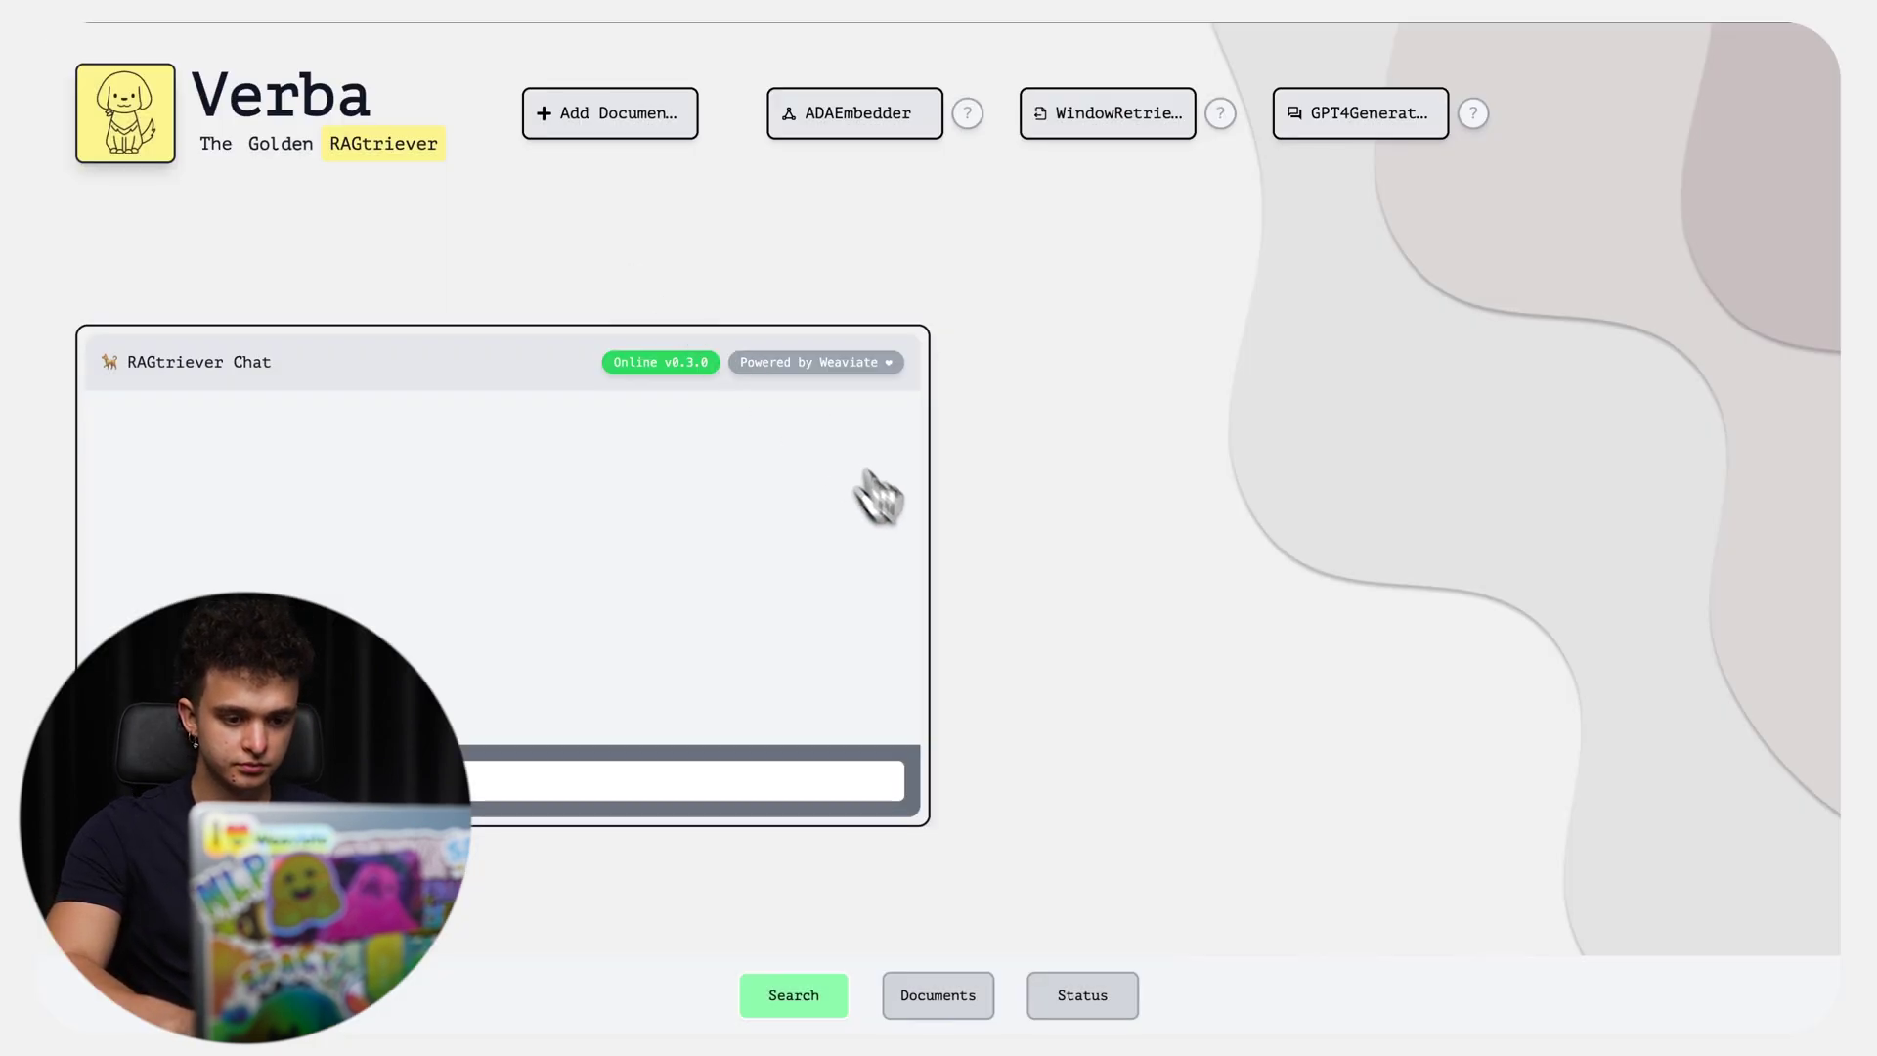
left_click(953, 998)
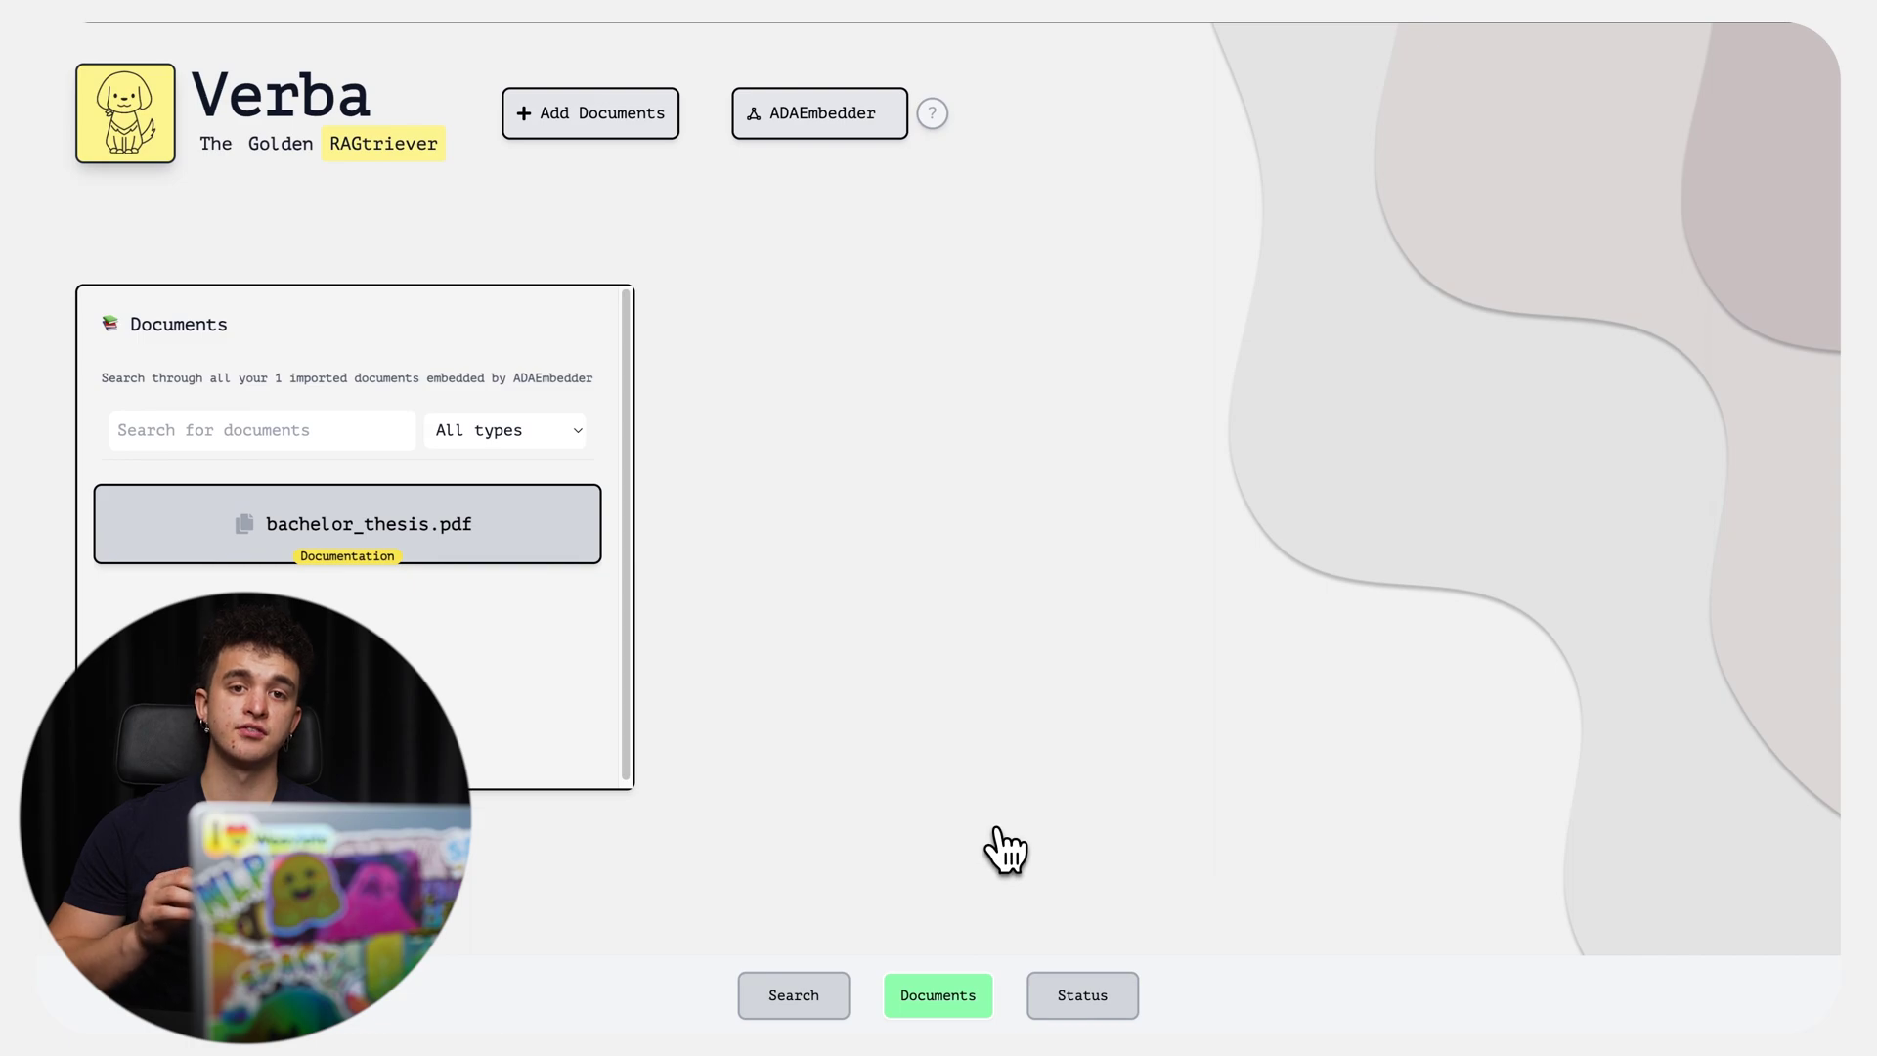
left_click(504, 552)
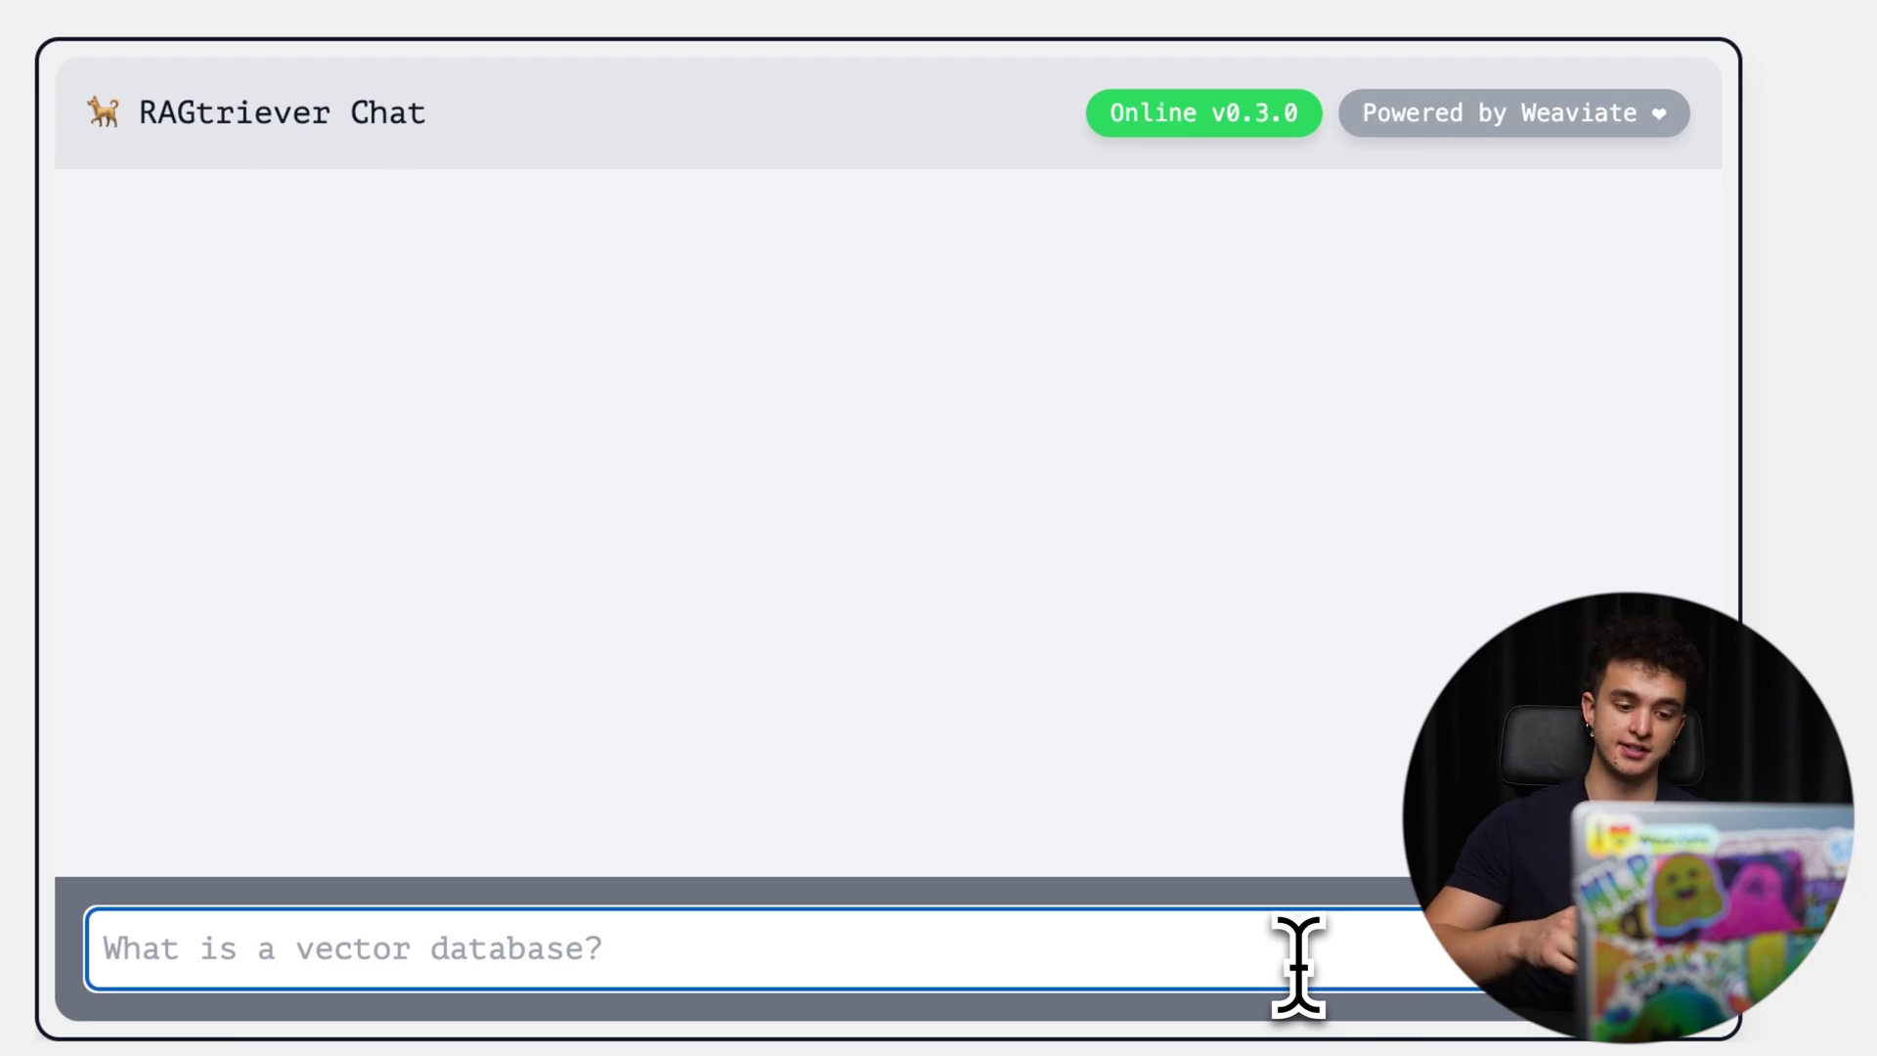
Step: Send the question 'What's the goal of the thesis?' to the chat
type("What's")
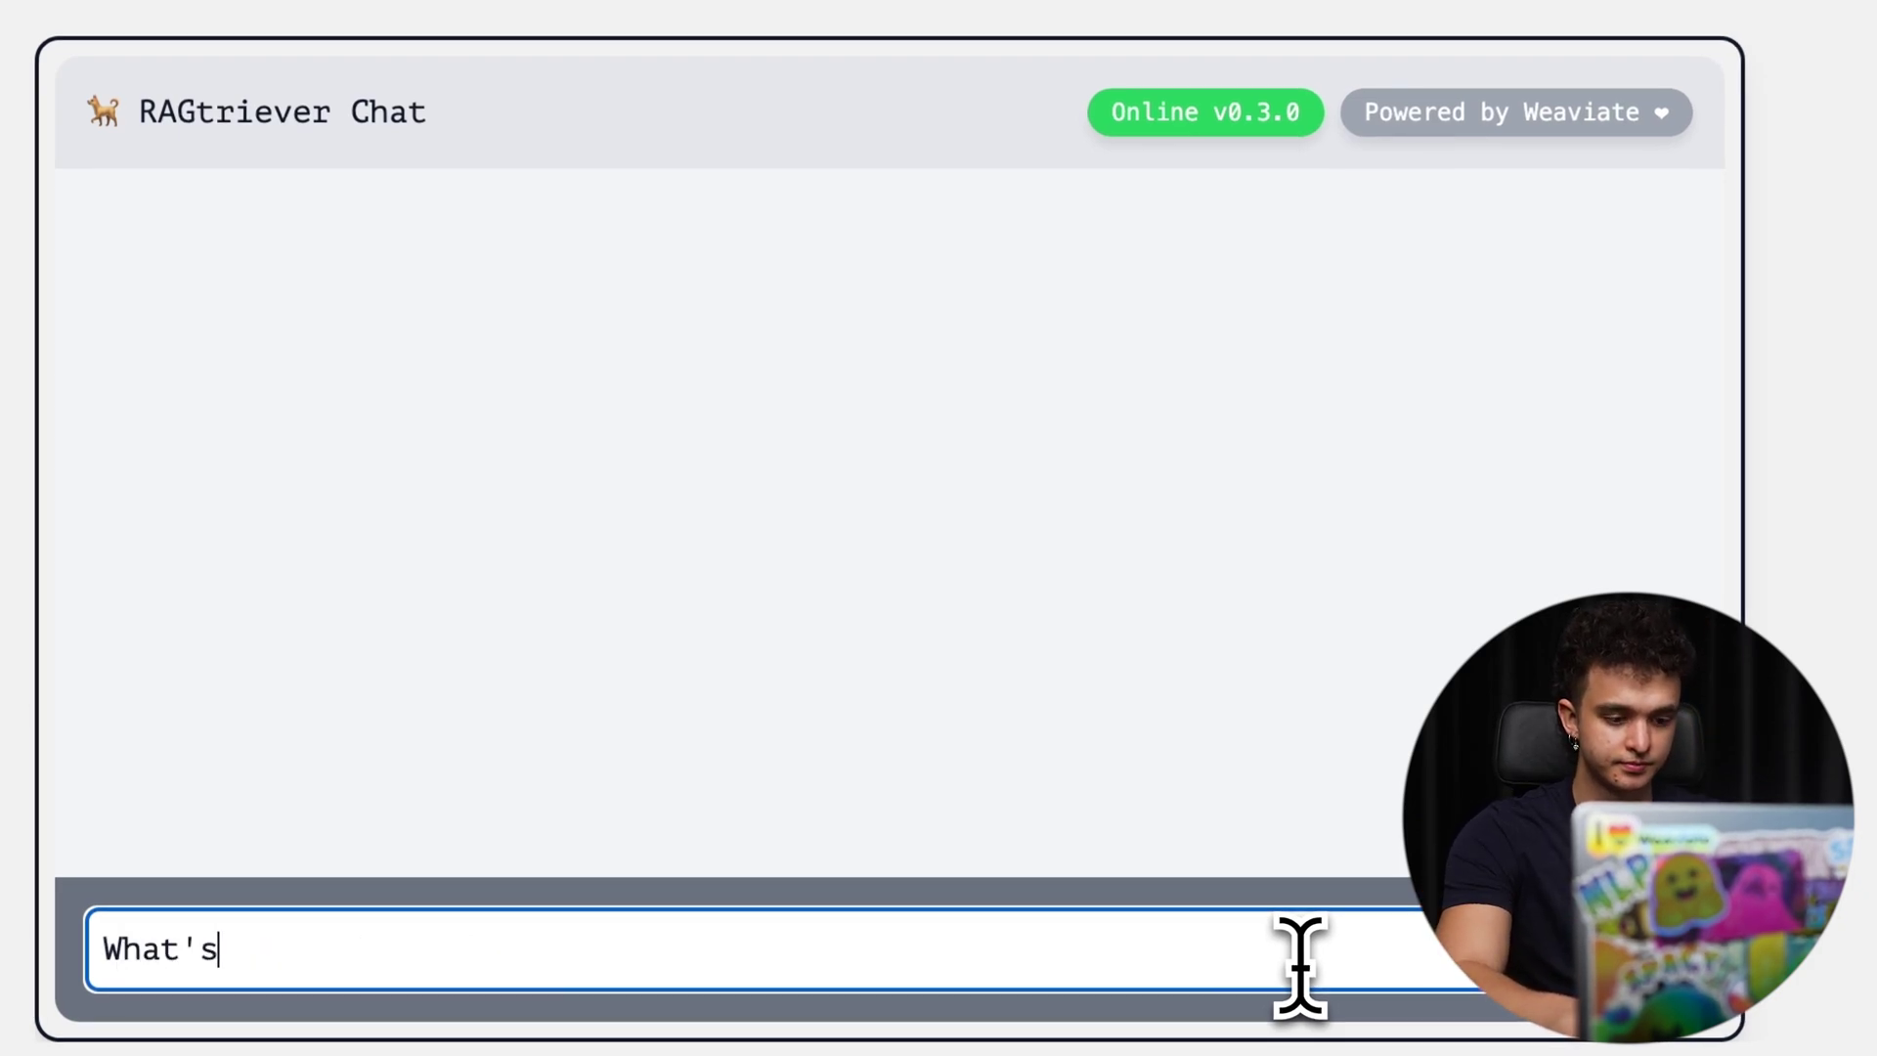
type(" the goal of the thesis?")
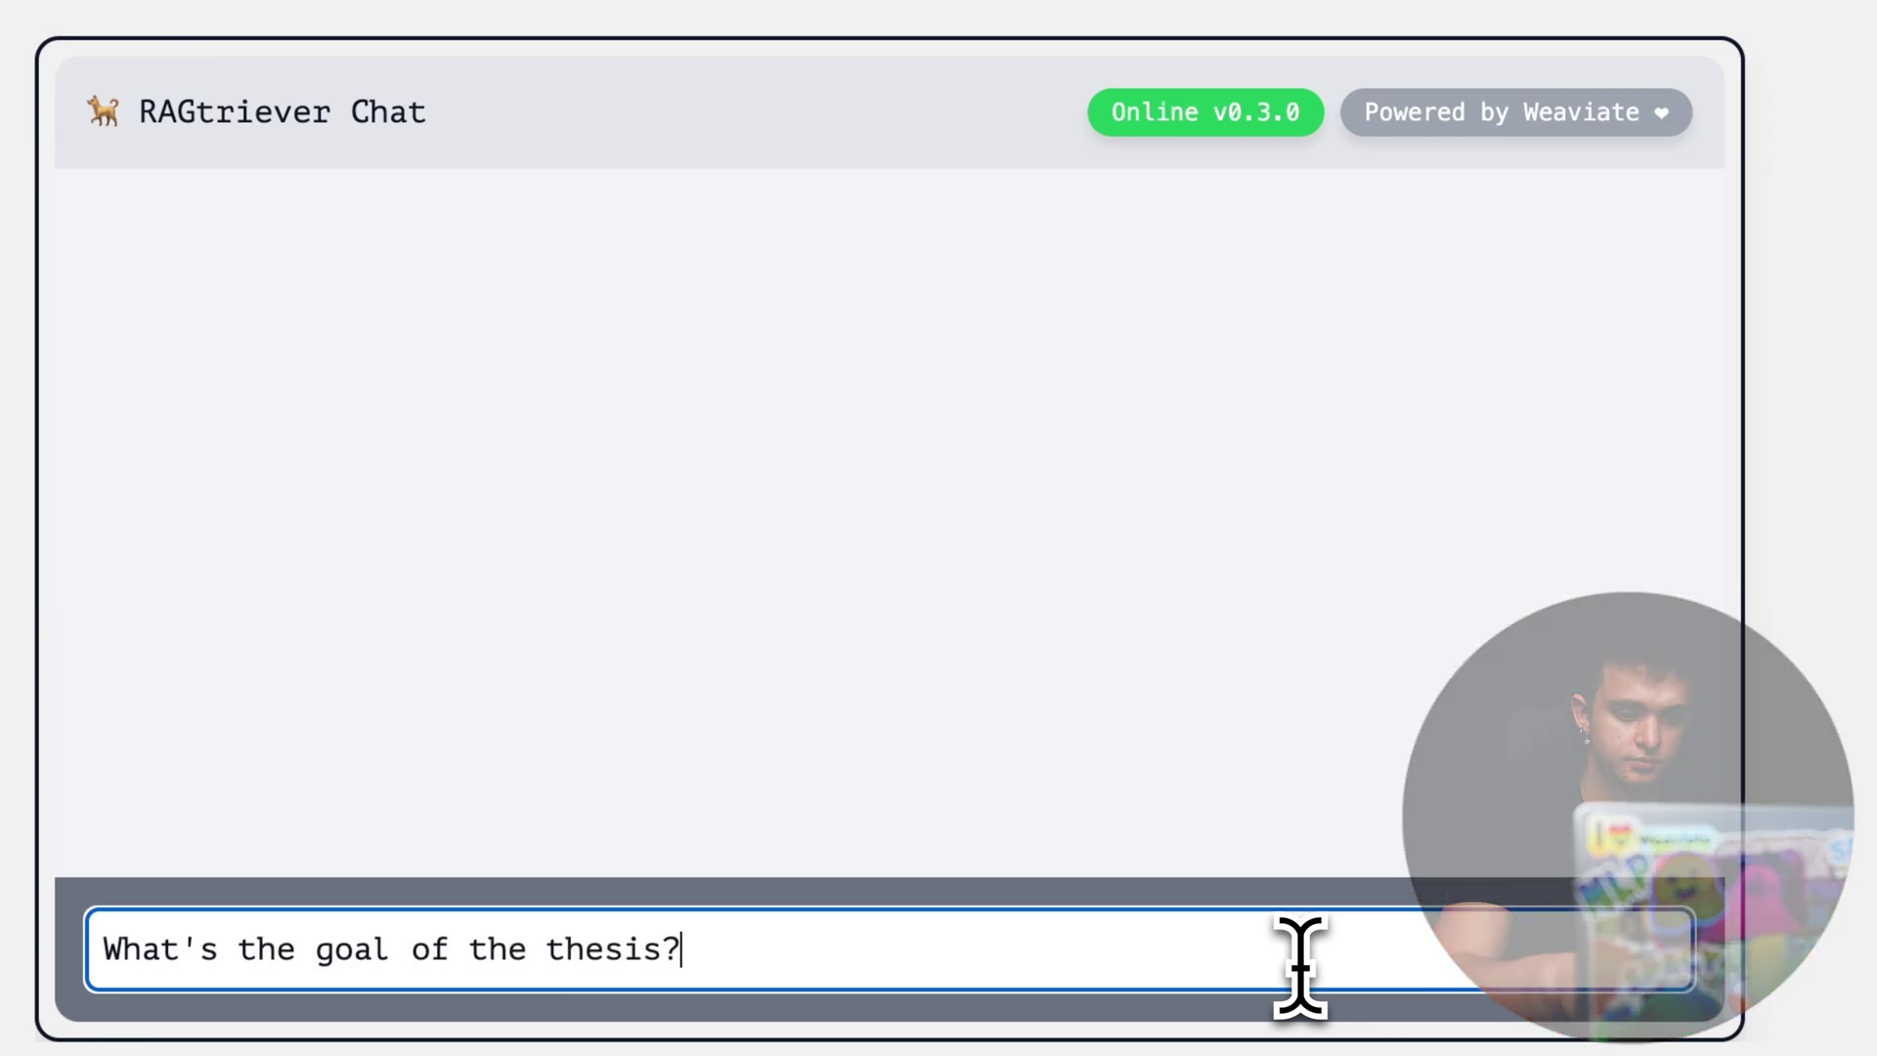
key("Return")
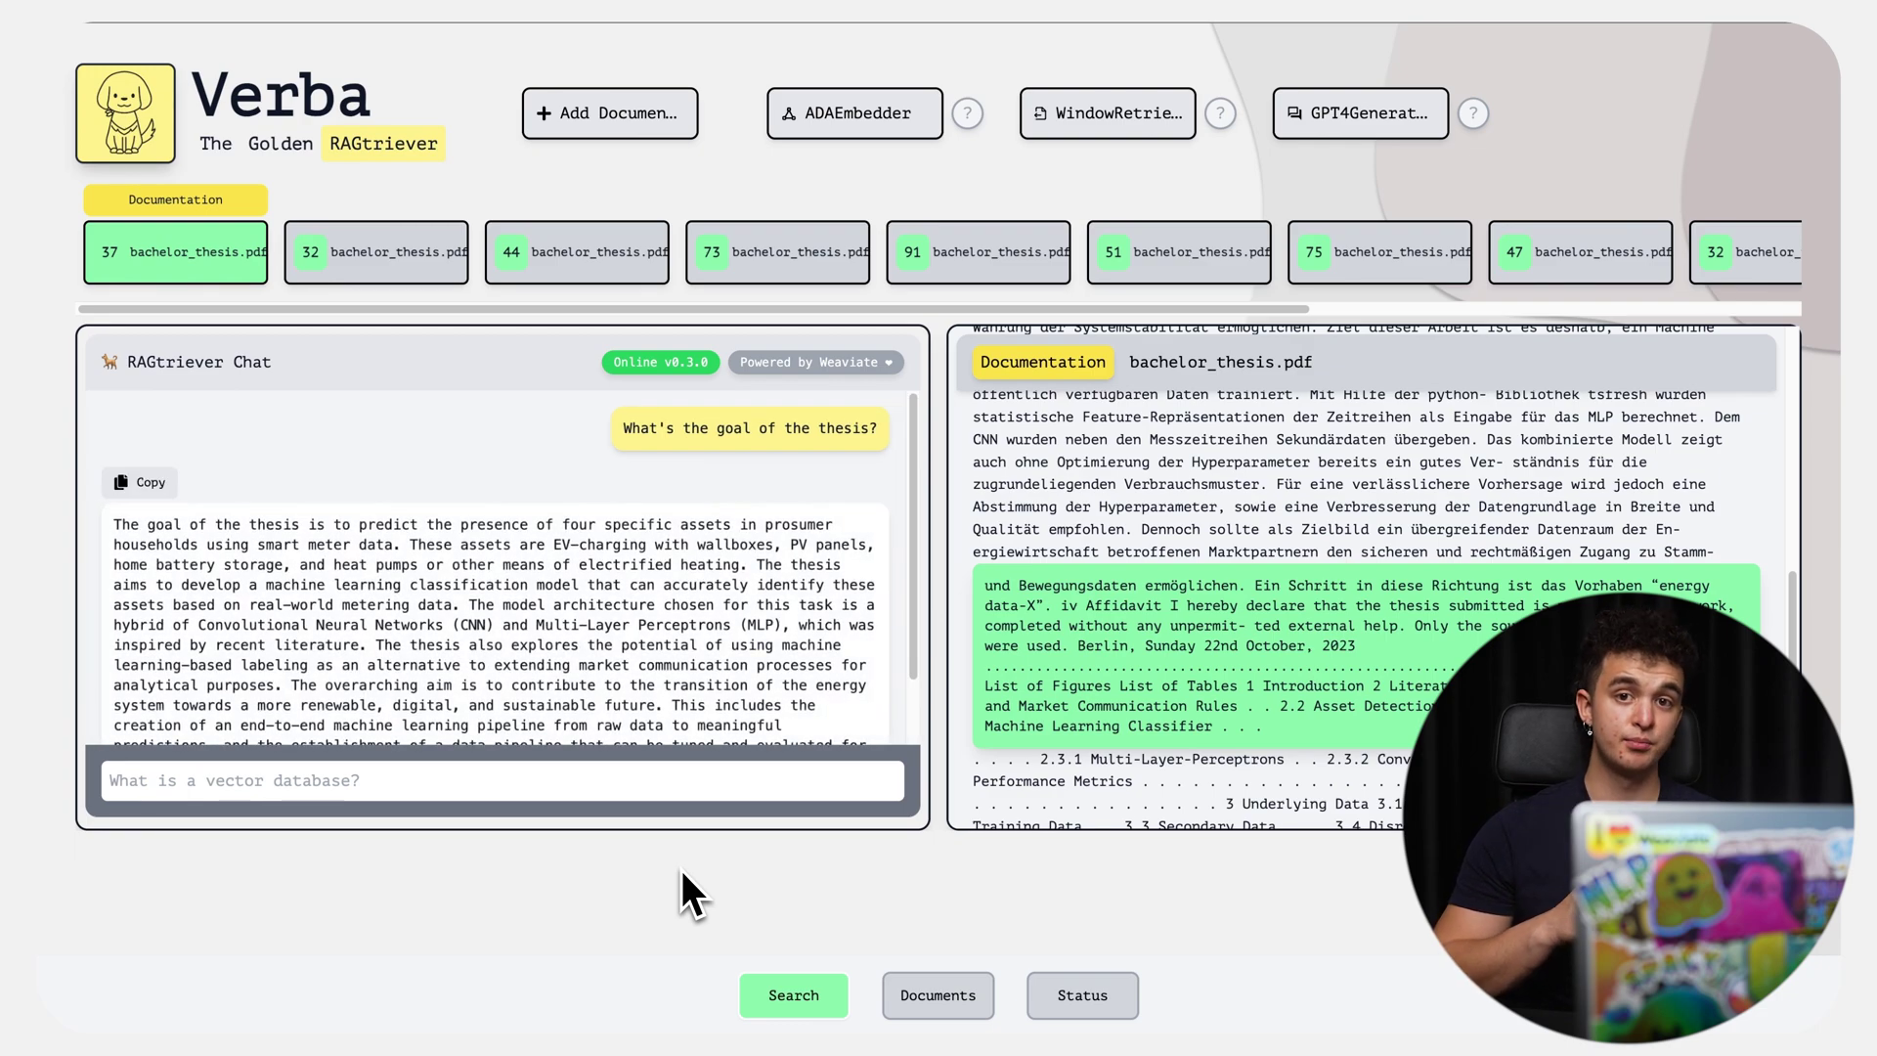
Step: Scroll the reply to read its ending about a data pipeline for asset detection
left_click_drag(915, 622, 919, 672)
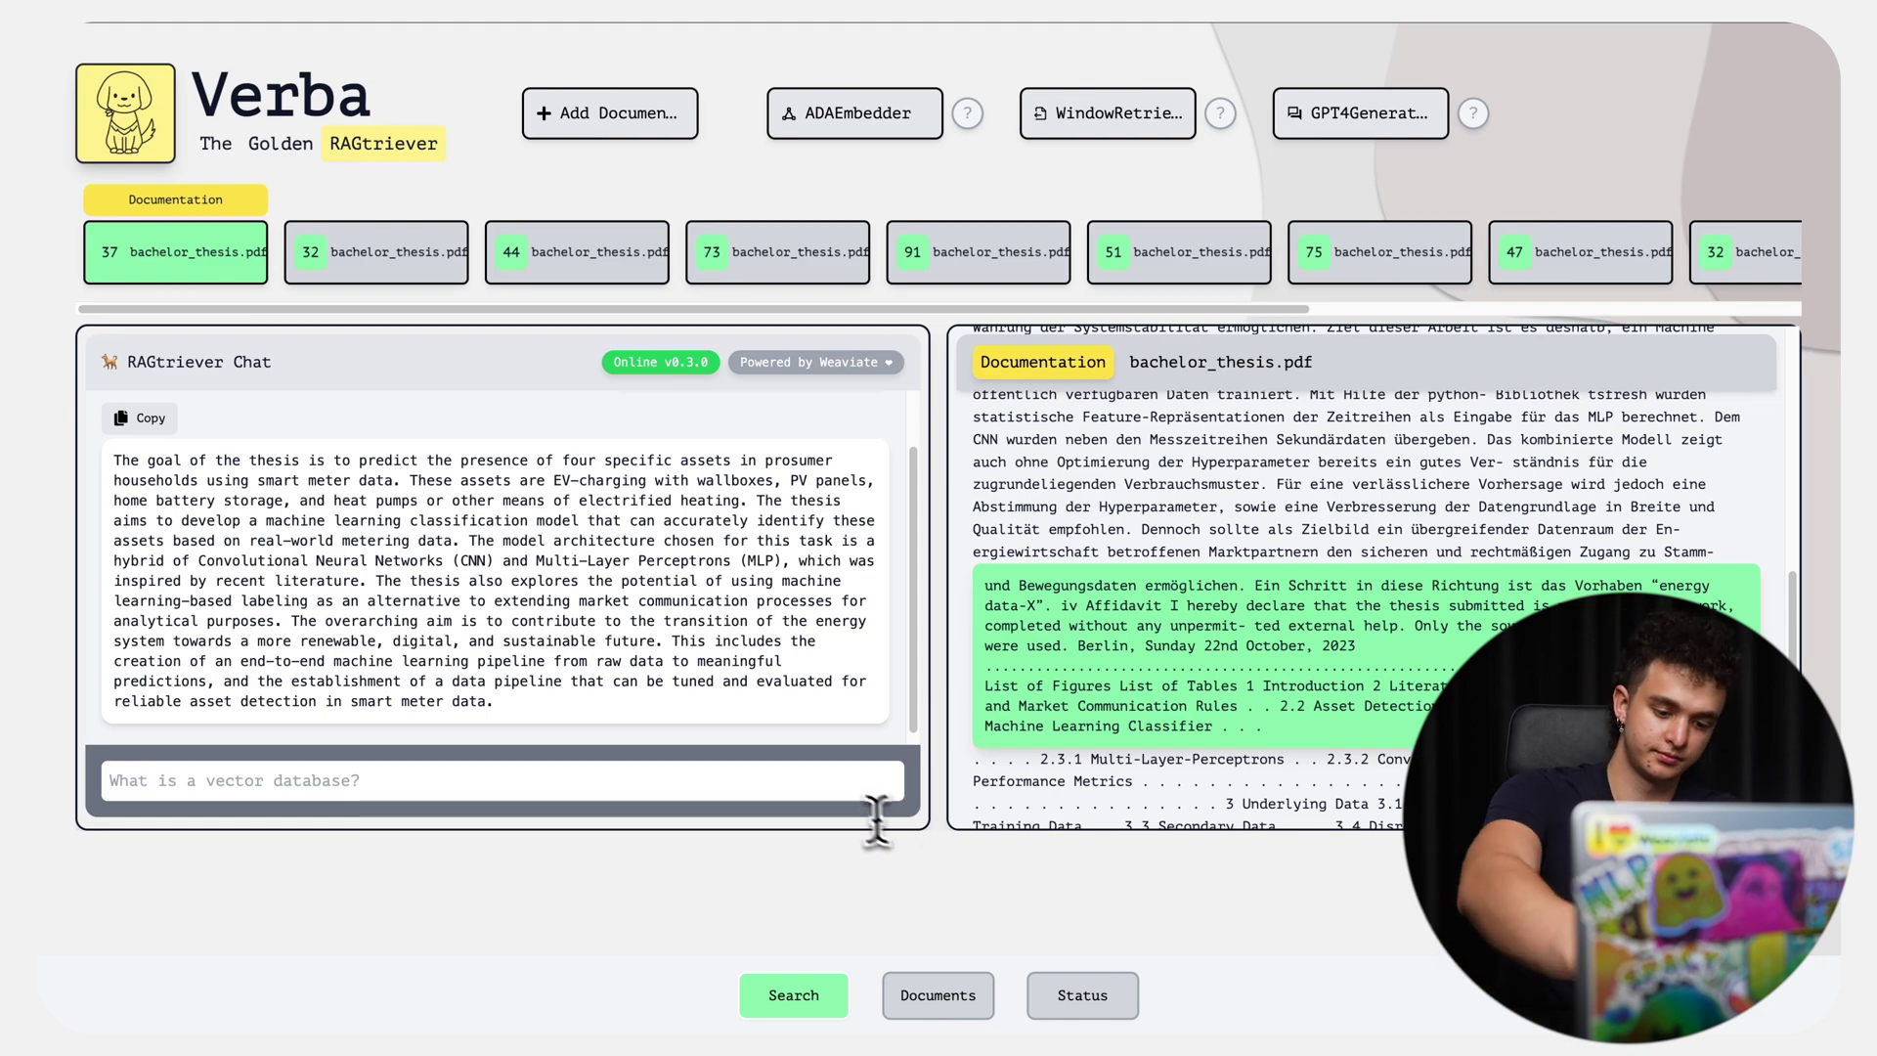
Step: Ask 'Which data was used to train the CNN?' and scroll through the German smart-meter answer
left_click(859, 785)
type("Which data wa")
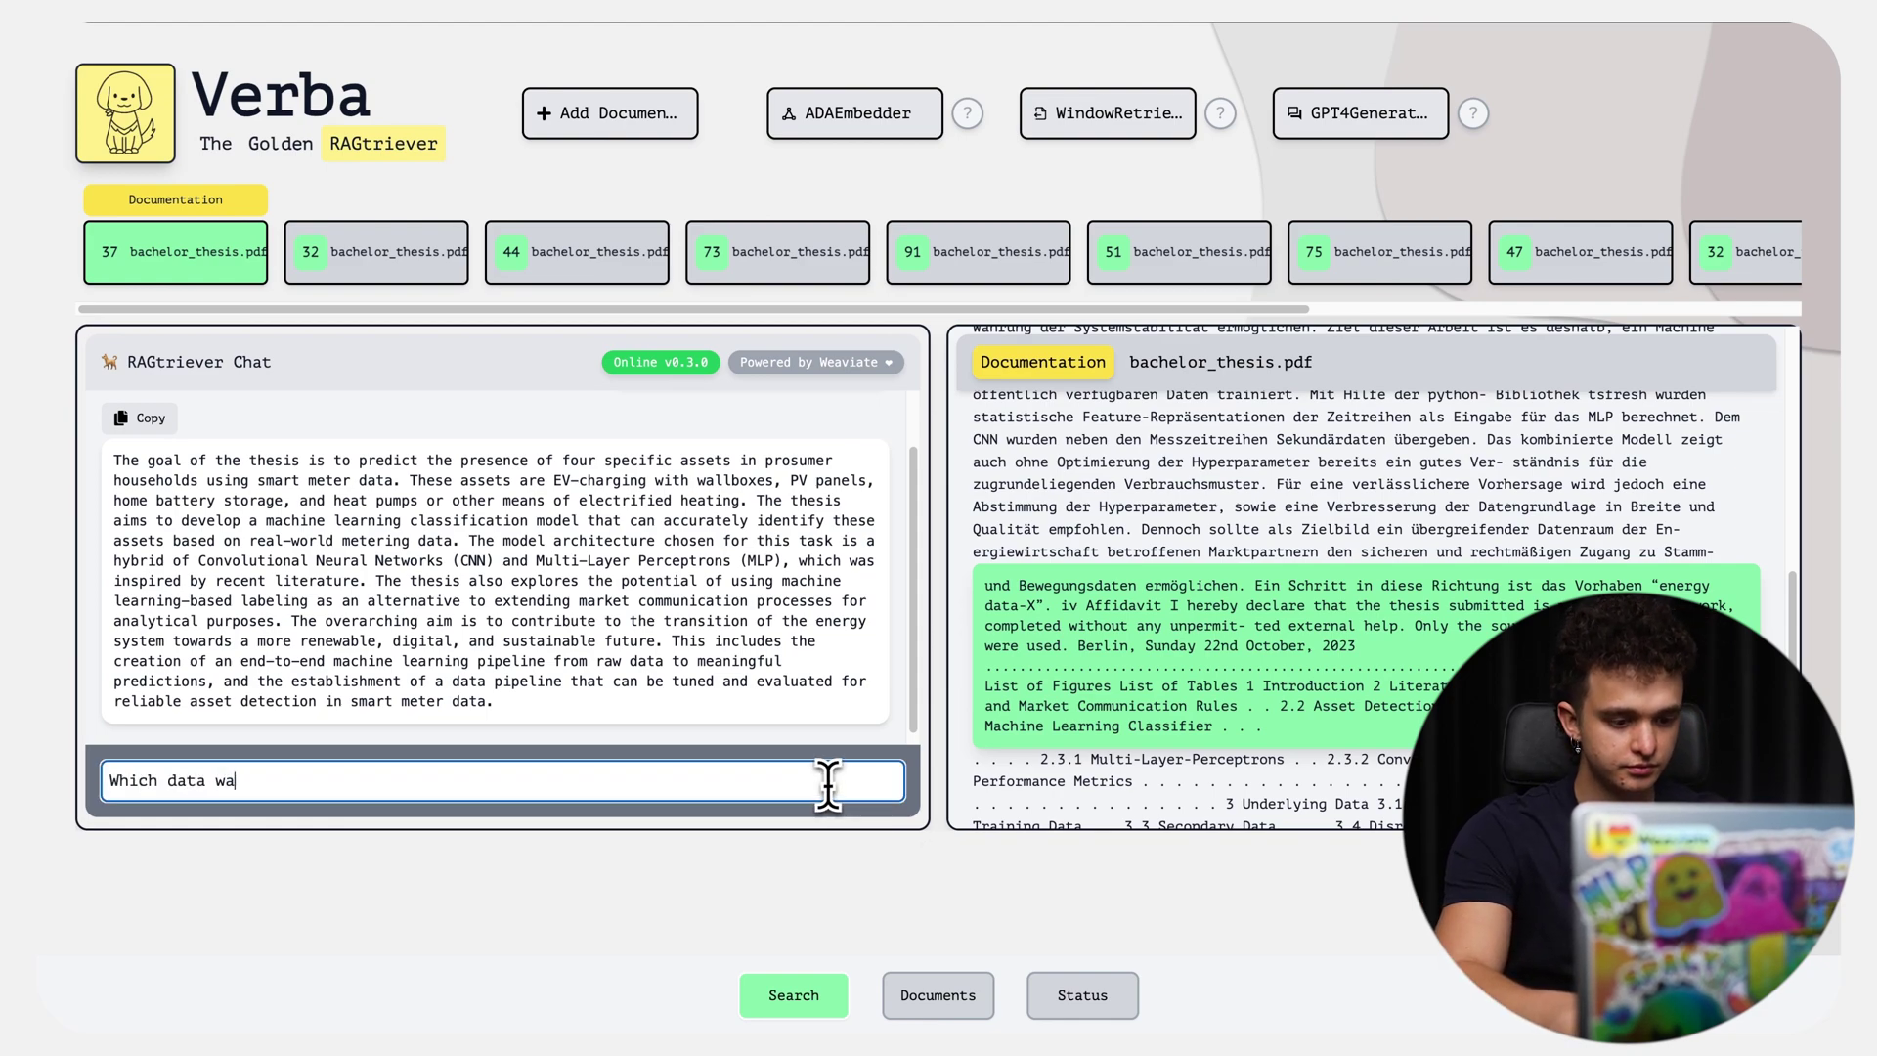
type("s used to train the CNN?")
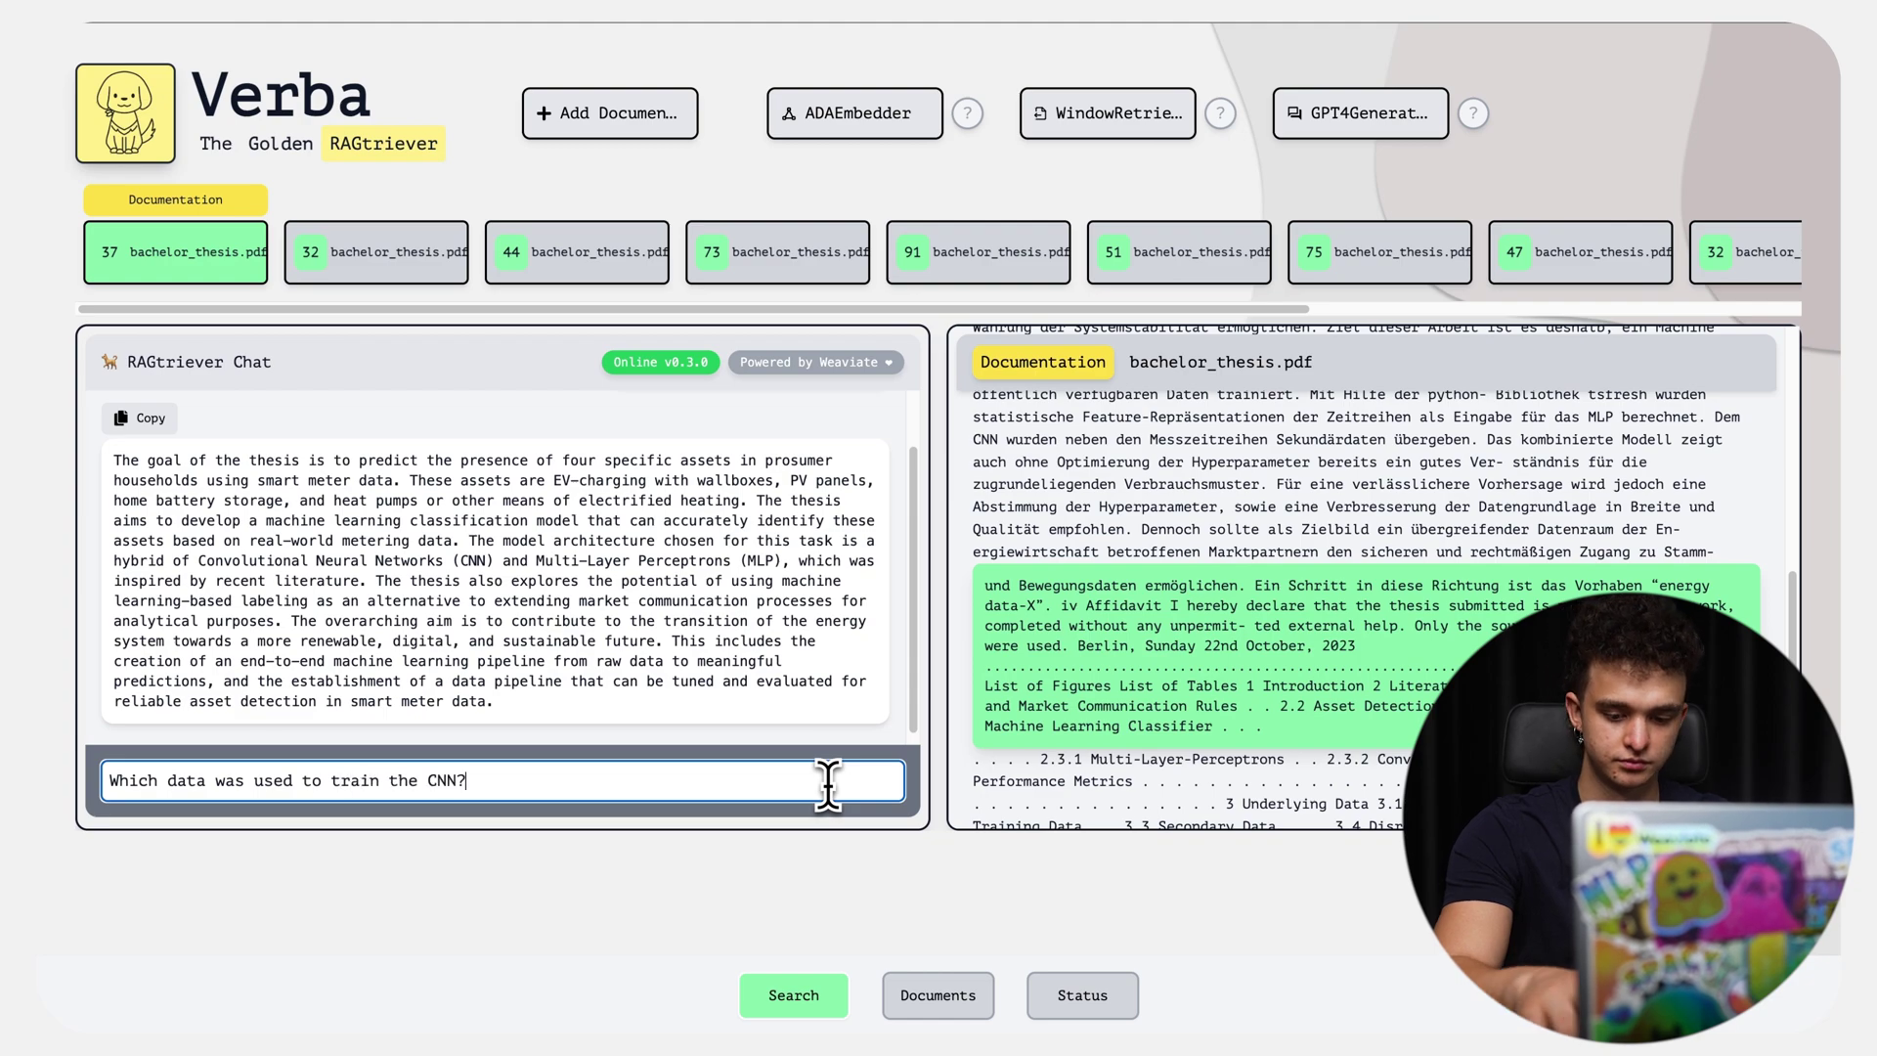
key("Return")
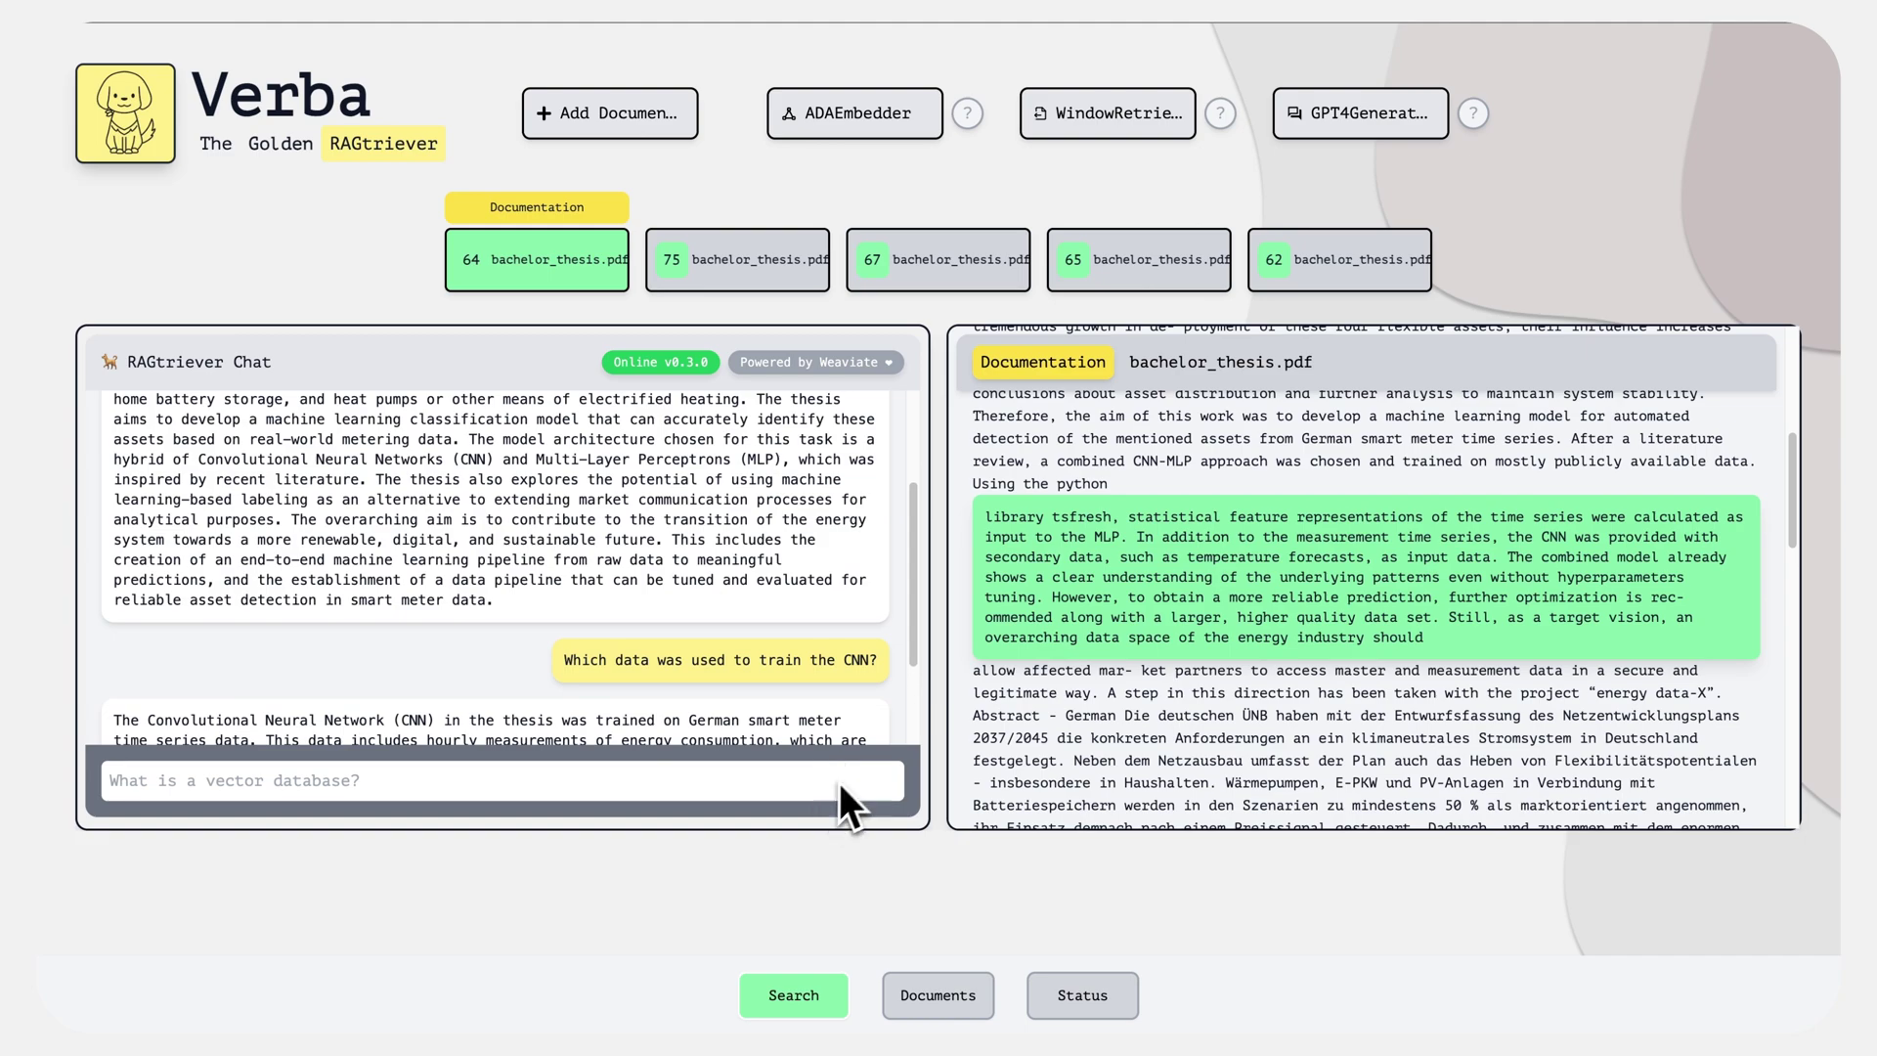
left_click_drag(918, 619, 921, 750)
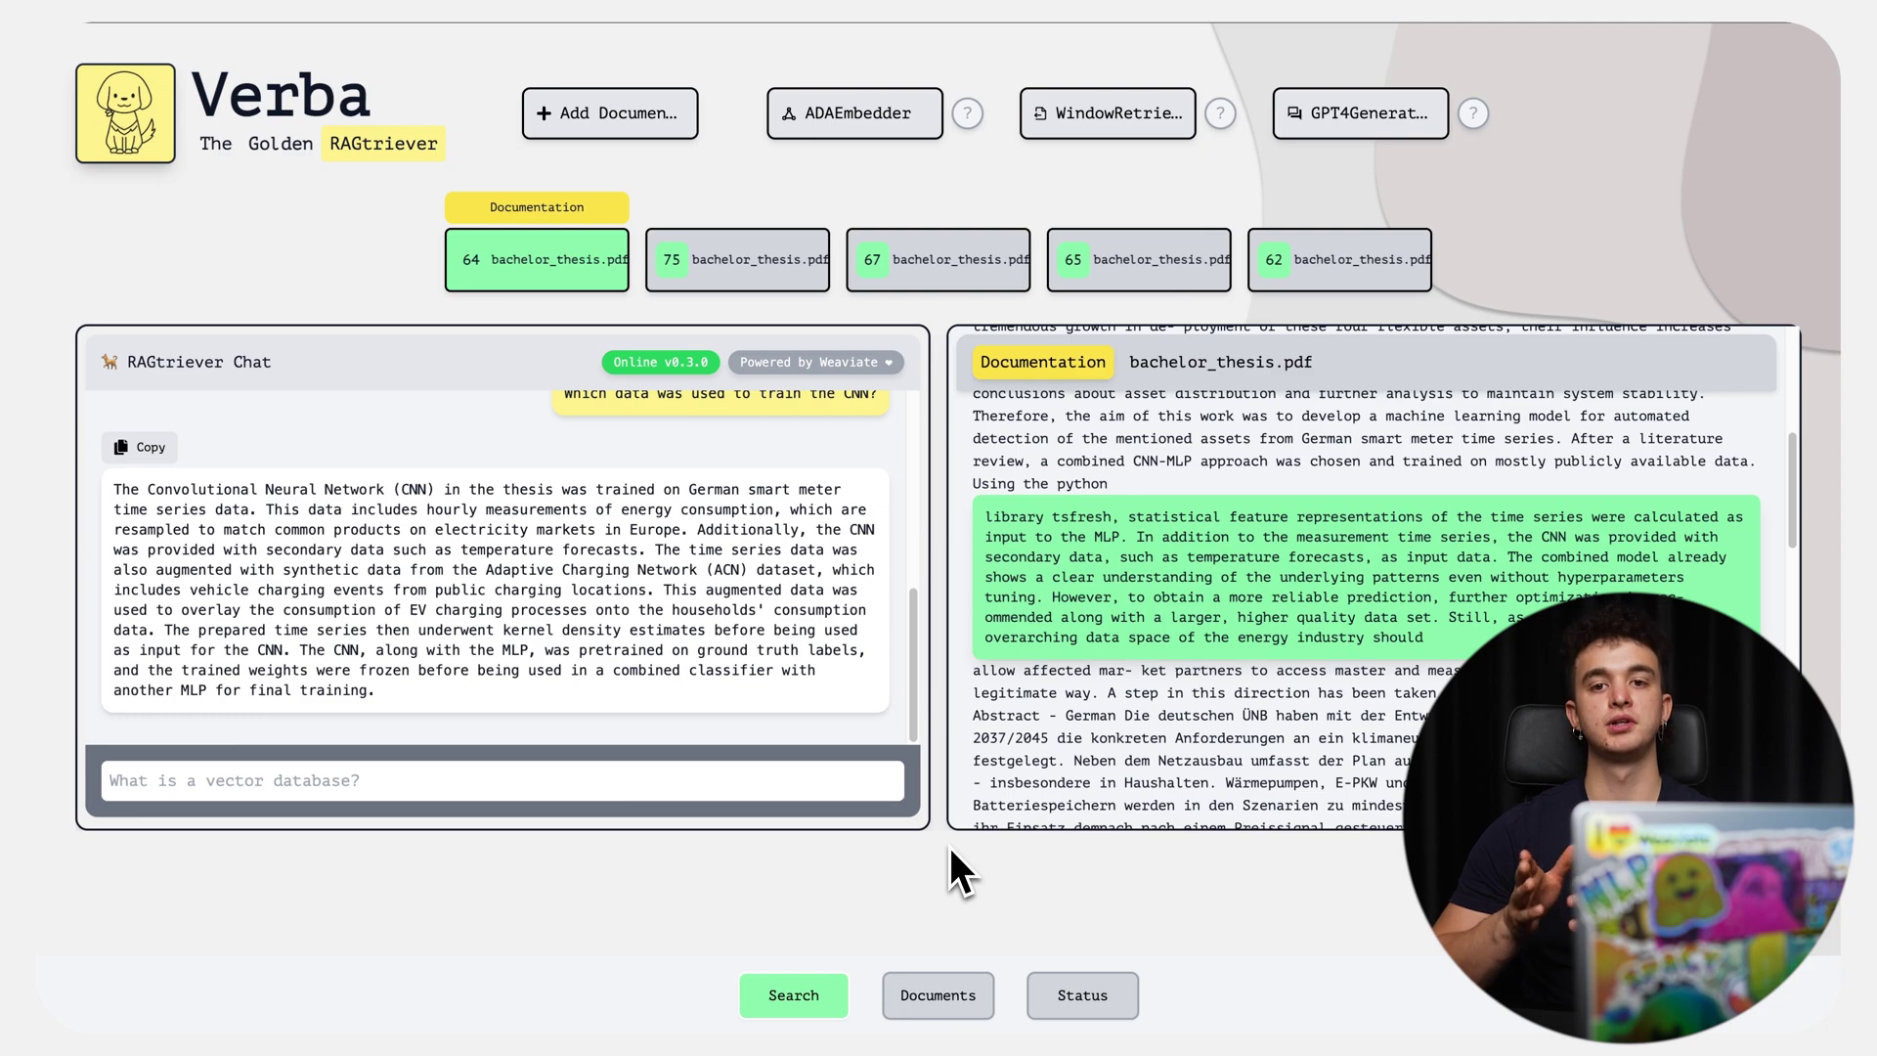
Step: Ask 'What's the F-Score of the trained model?' and scroll to the per-asset F1-Scores
left_click(827, 792)
type("What's the F")
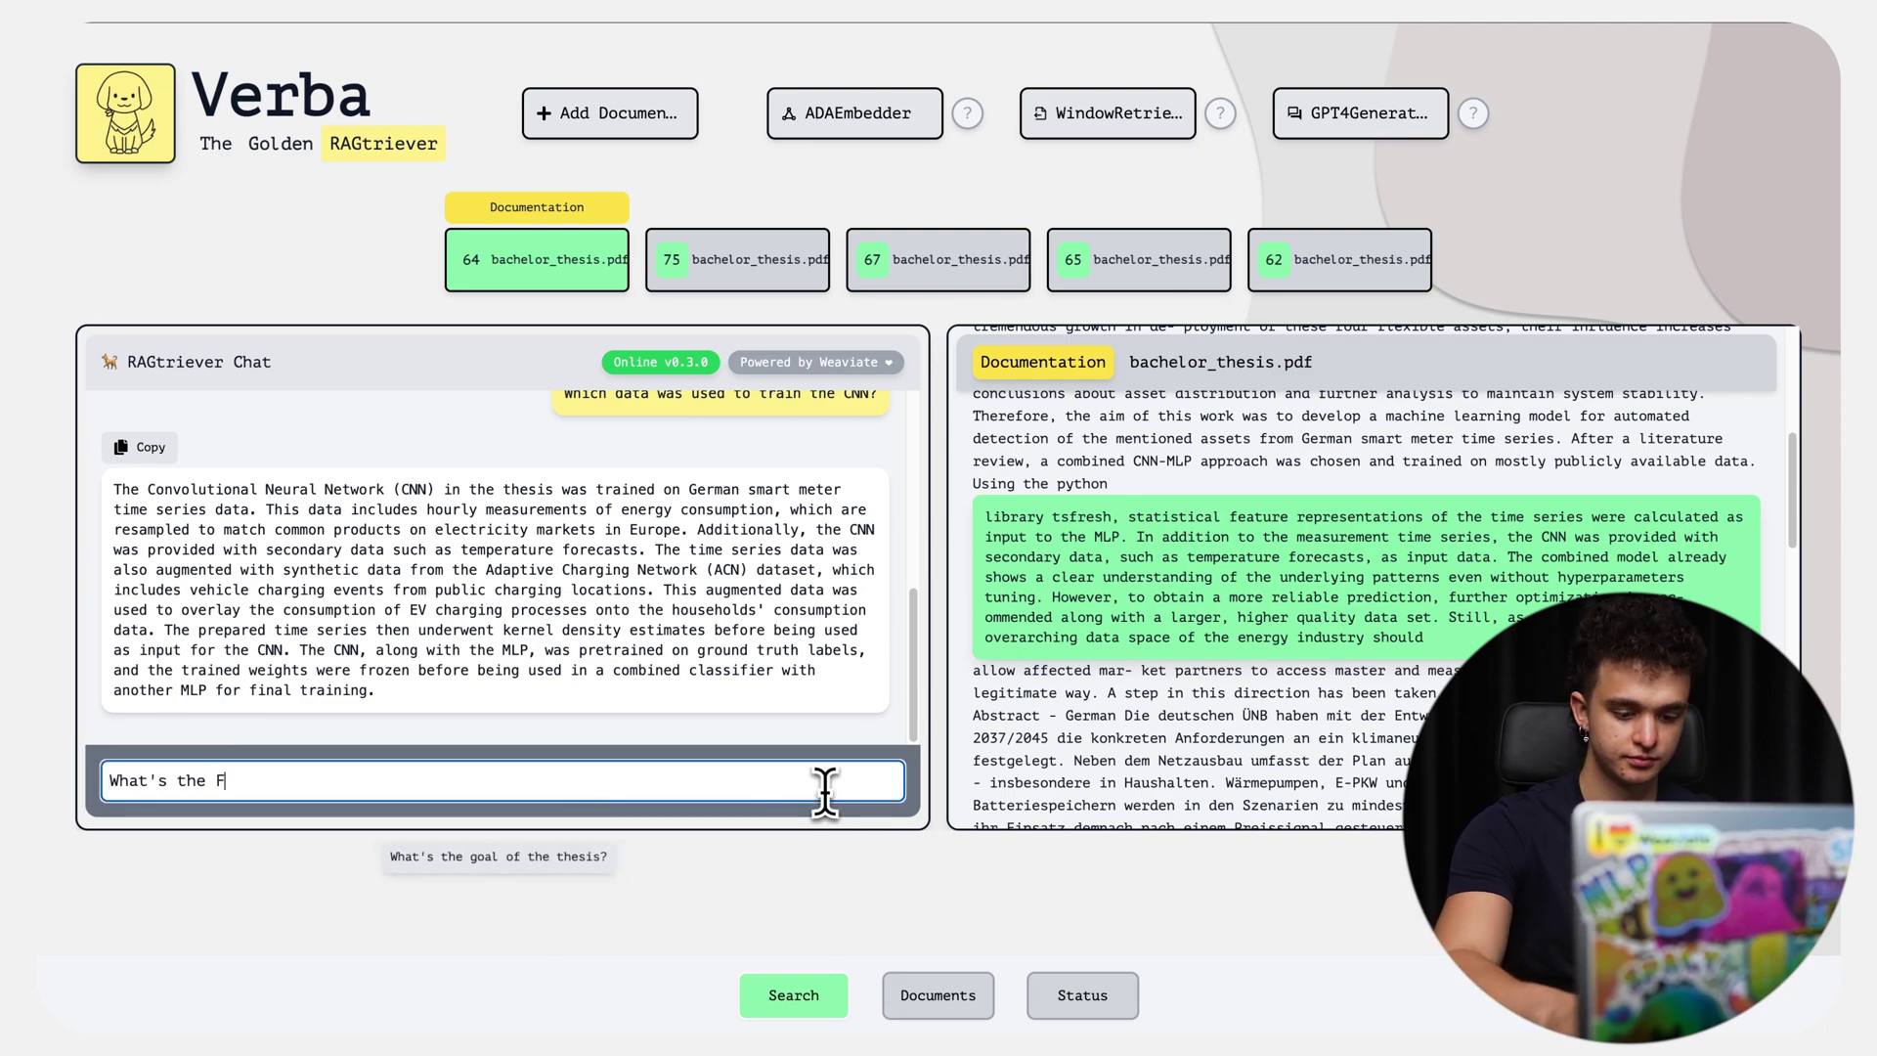
type("-Score of the trianed")
key("BackSpace")
key("BackSpace")
key("BackSpace")
key("BackSpace")
key("BackSpace")
type("ained model?")
key("Return")
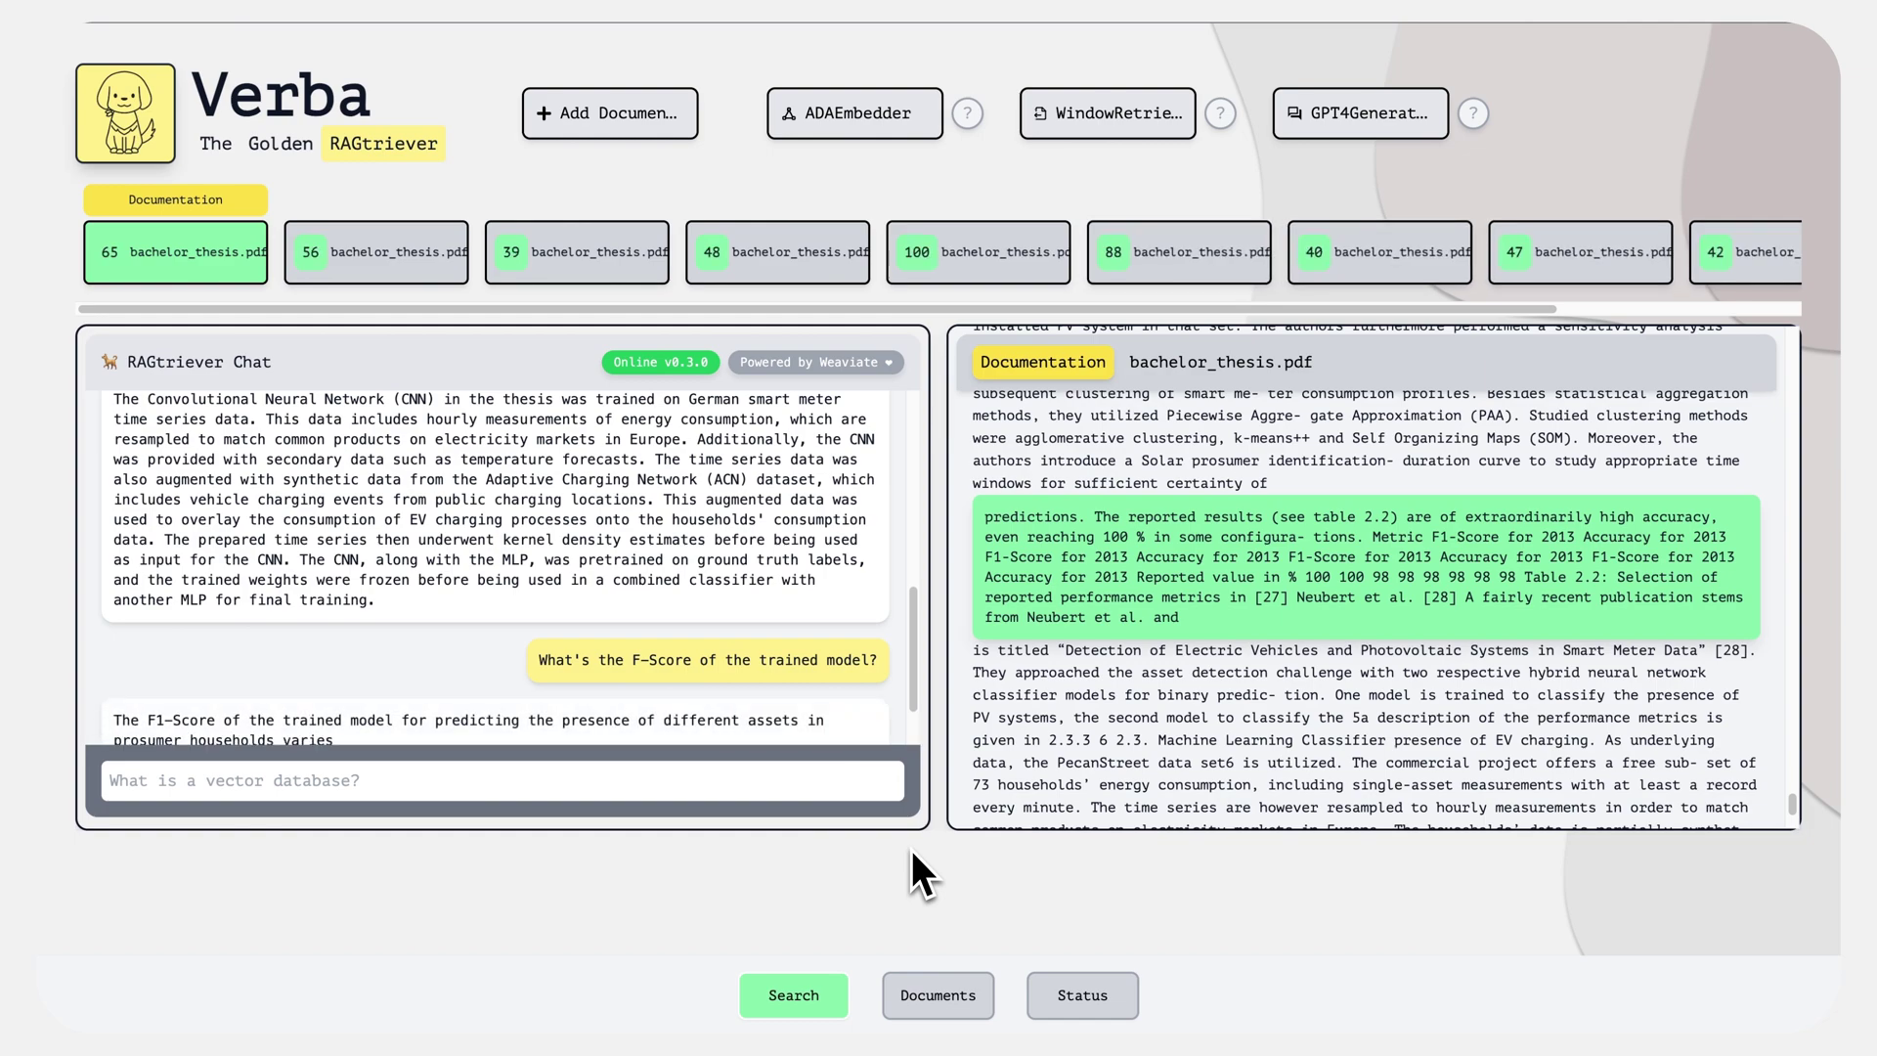
scroll(917, 649, "down", 2)
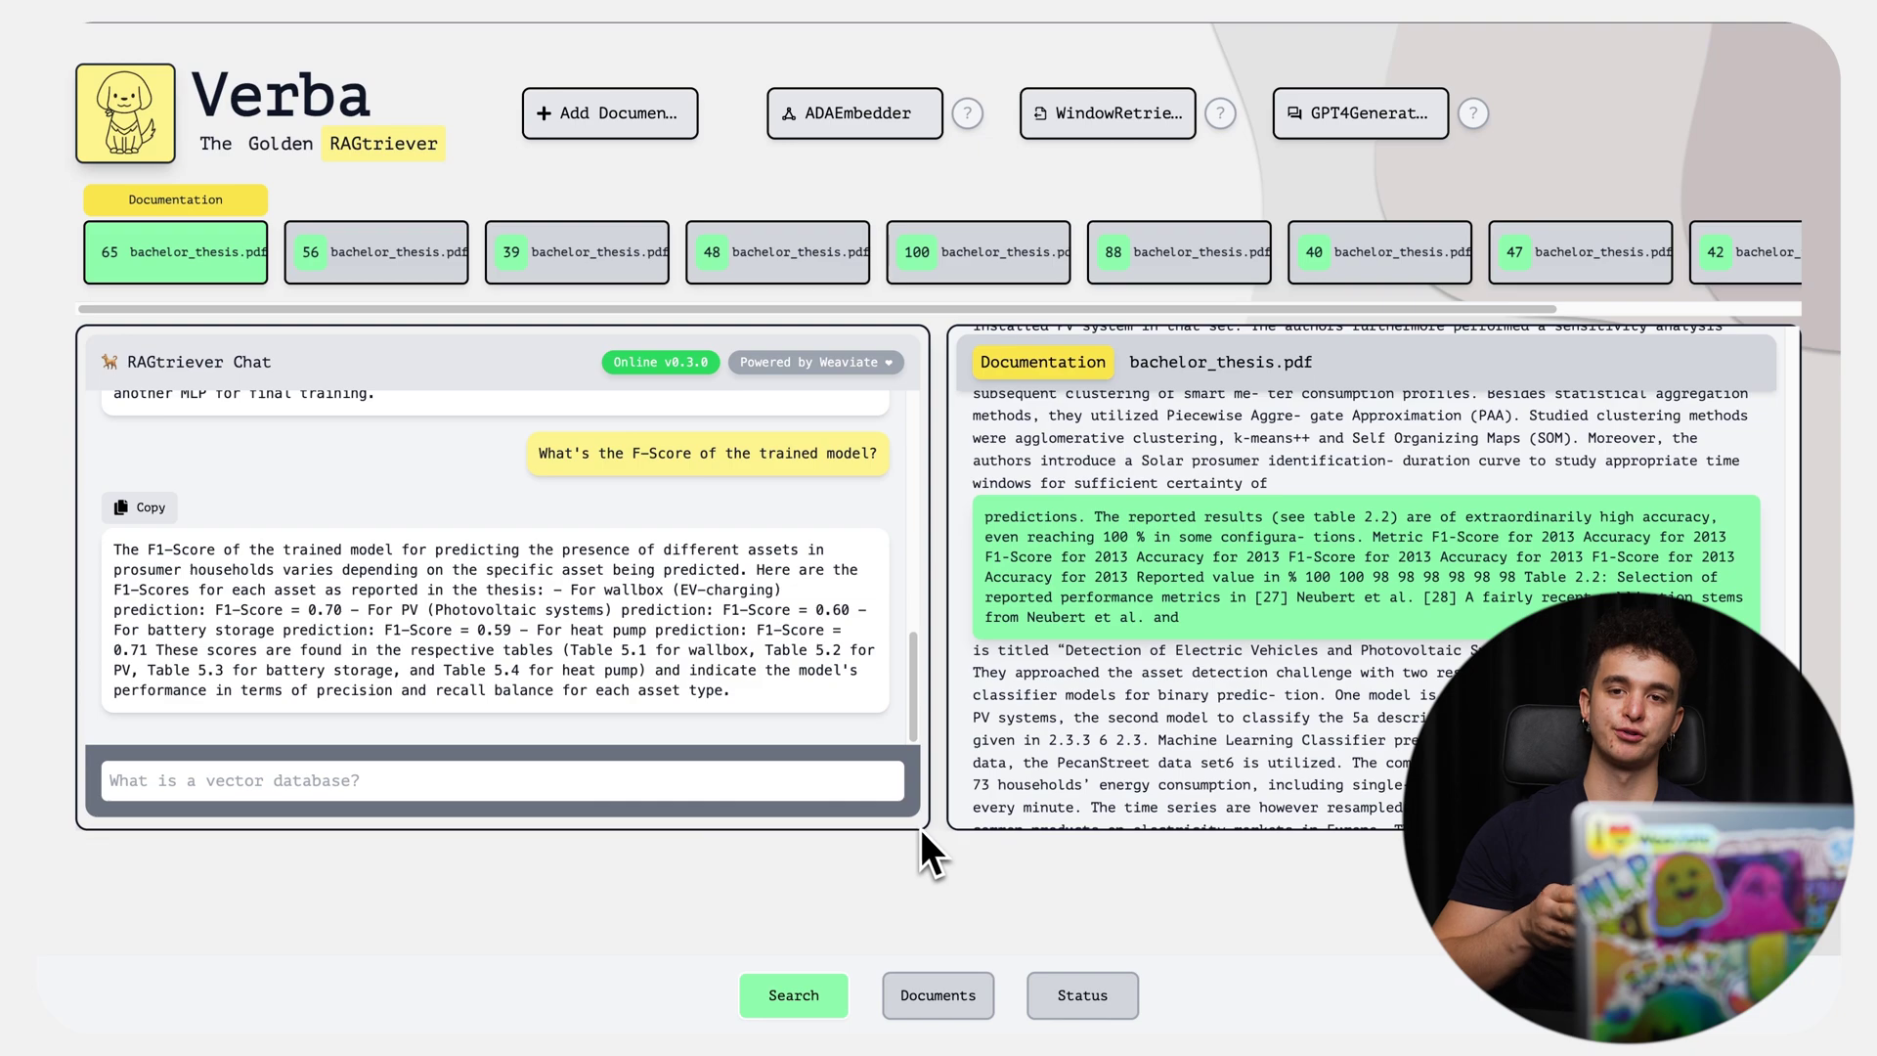
Step: Ask the Verba chat 'What's the result of the thesis'
left_click(707, 775)
type("What's the result of the thesis?")
key("Return")
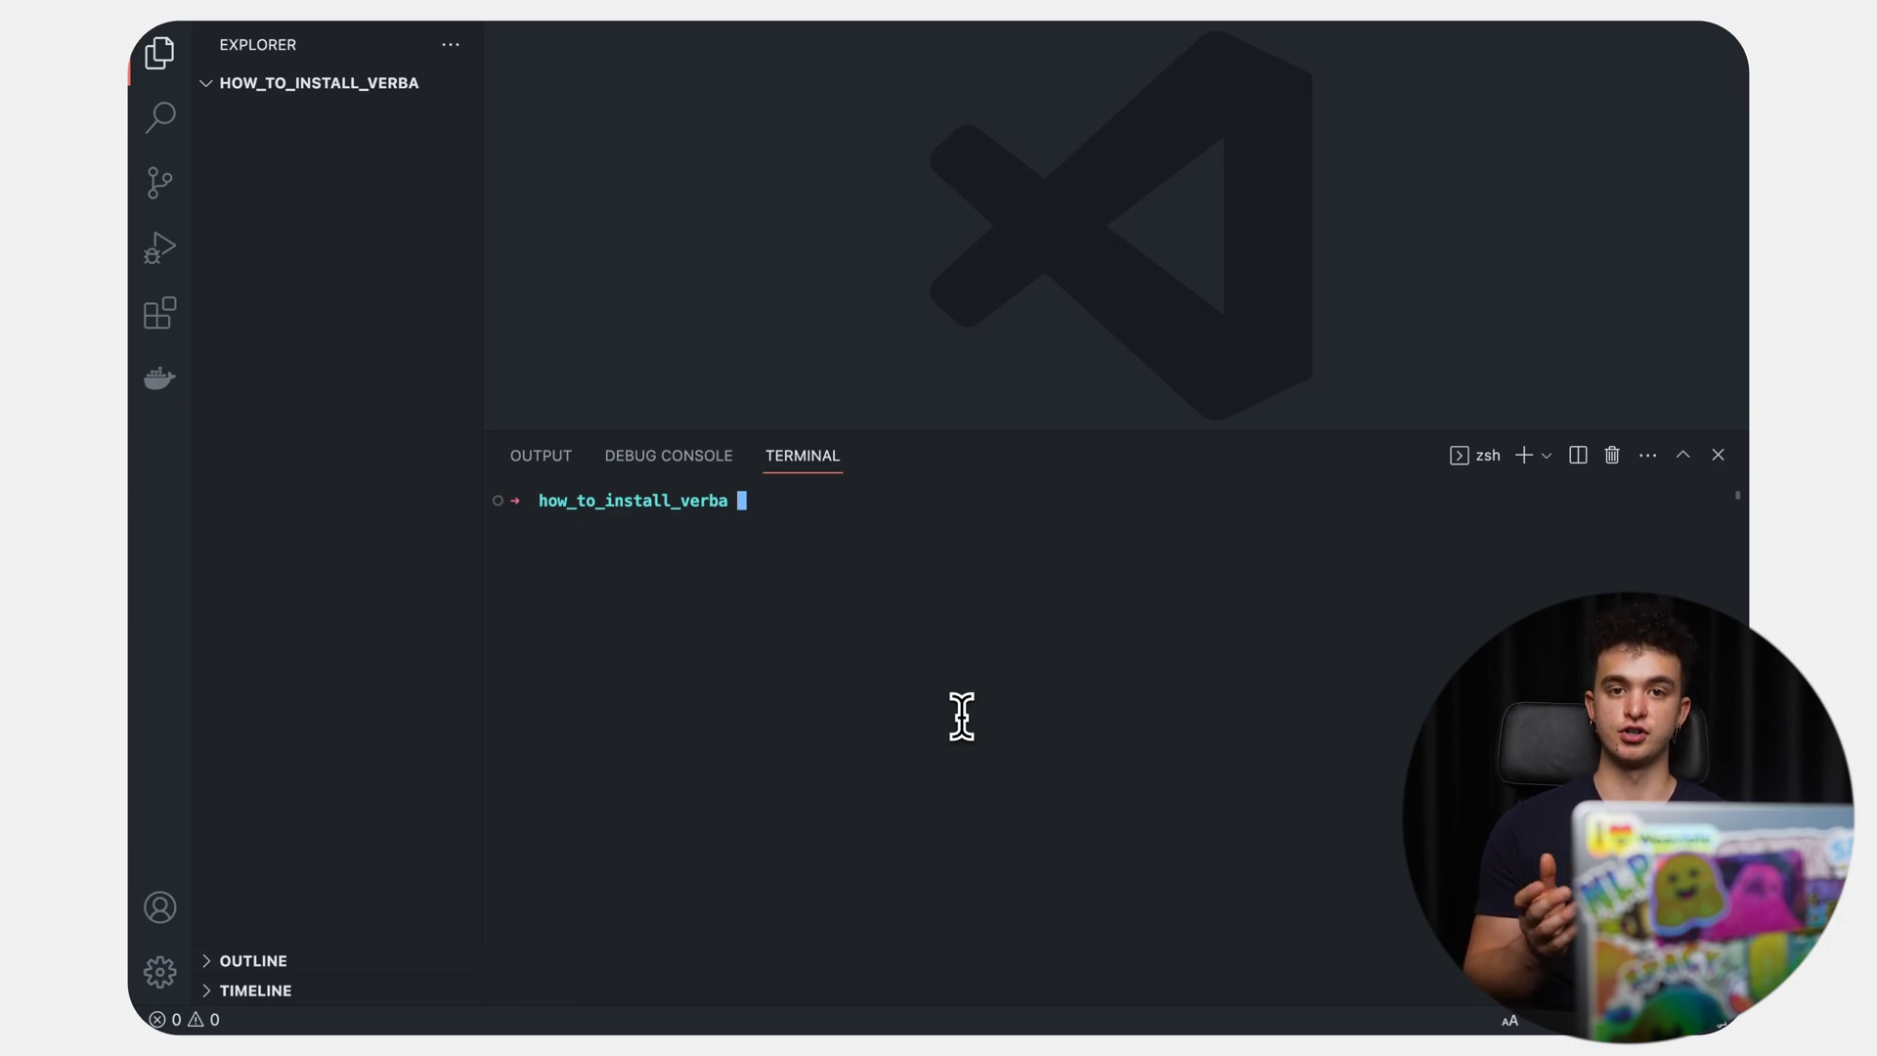
Step: Check the python3 version and create a virtual environment named venv with virtualenv
type("python3 --version")
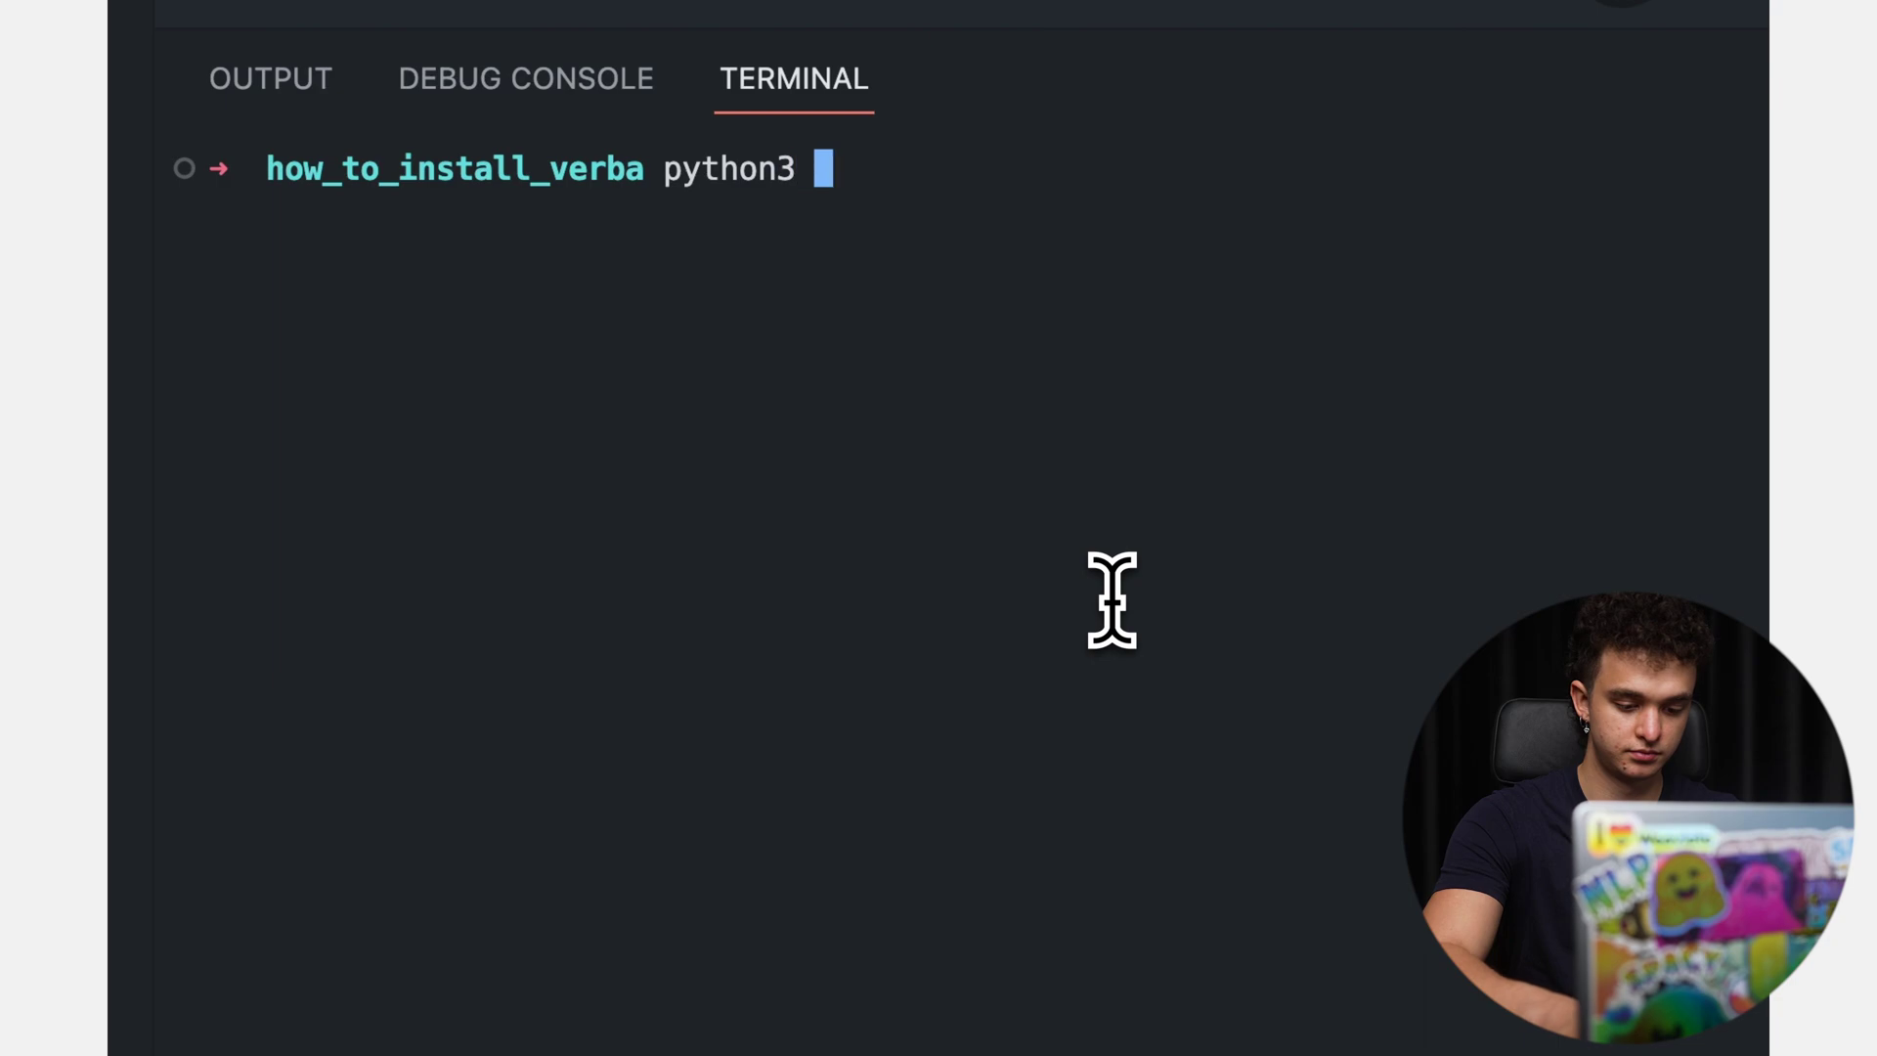
key("Return")
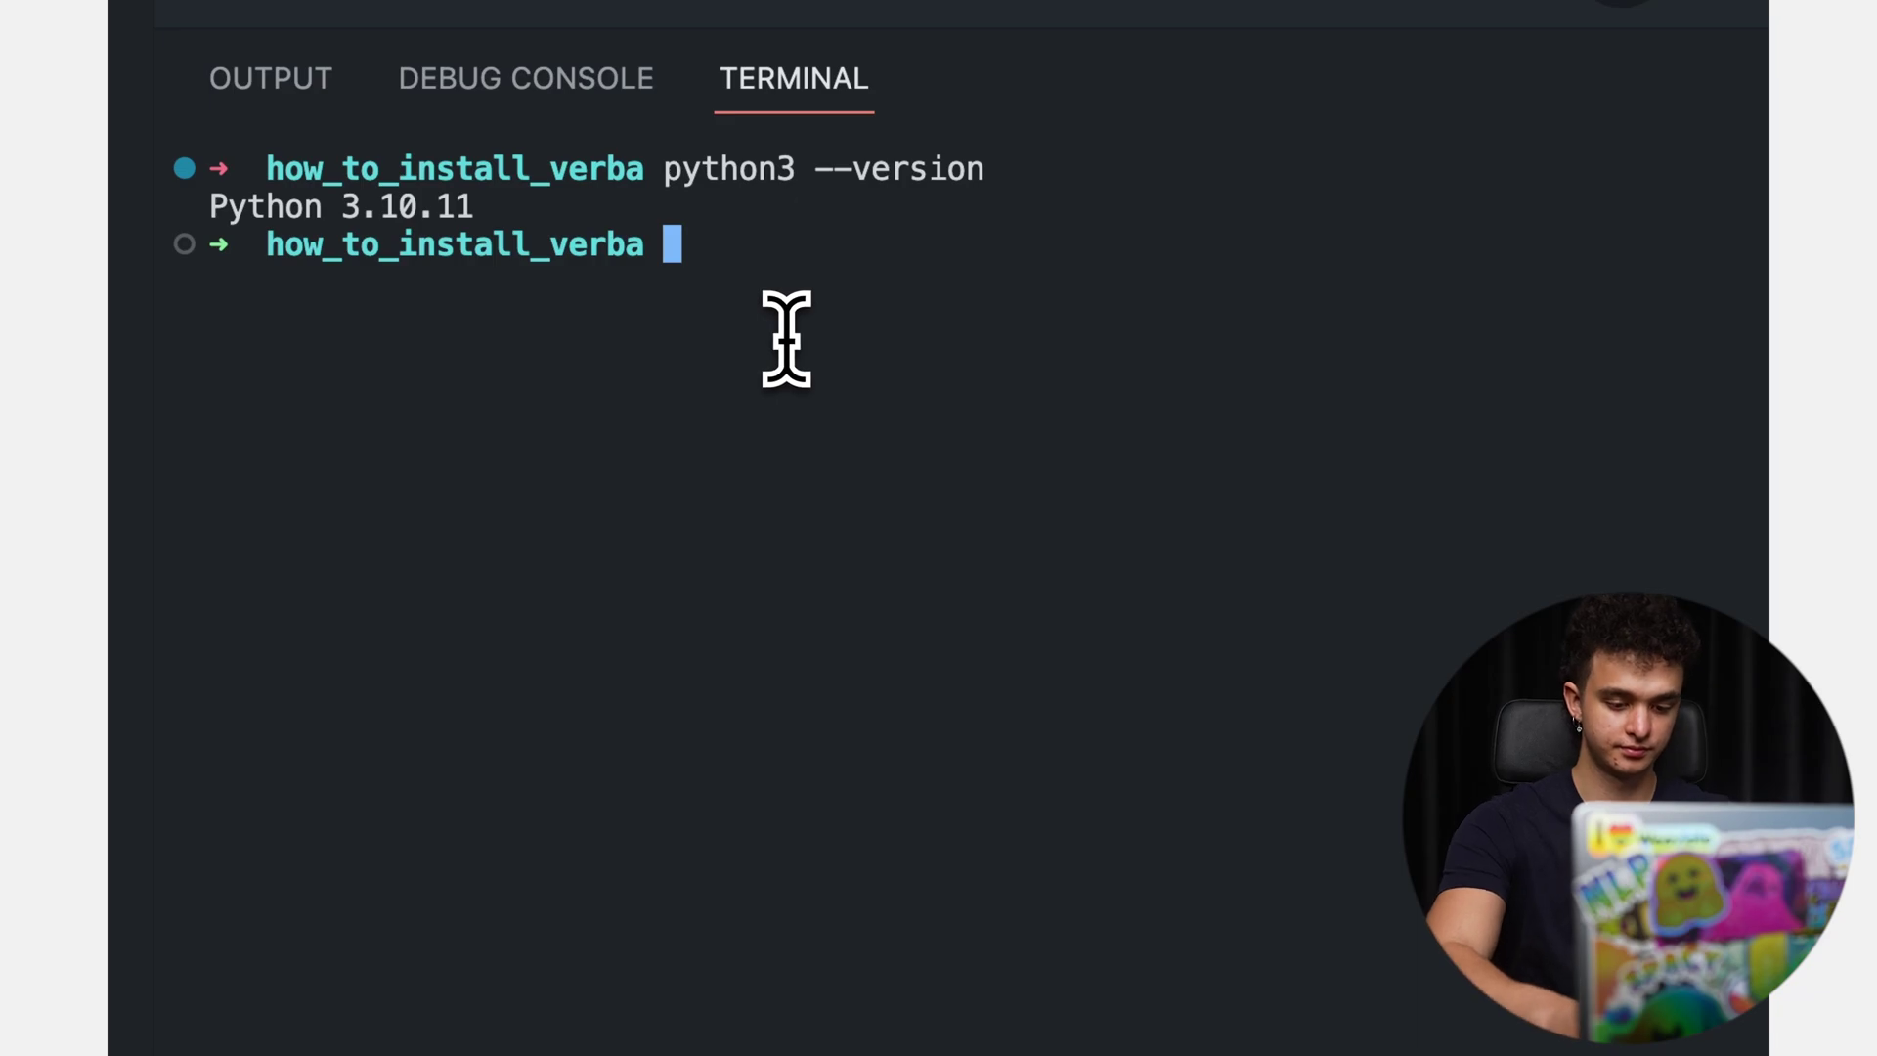
type("python3 -m v")
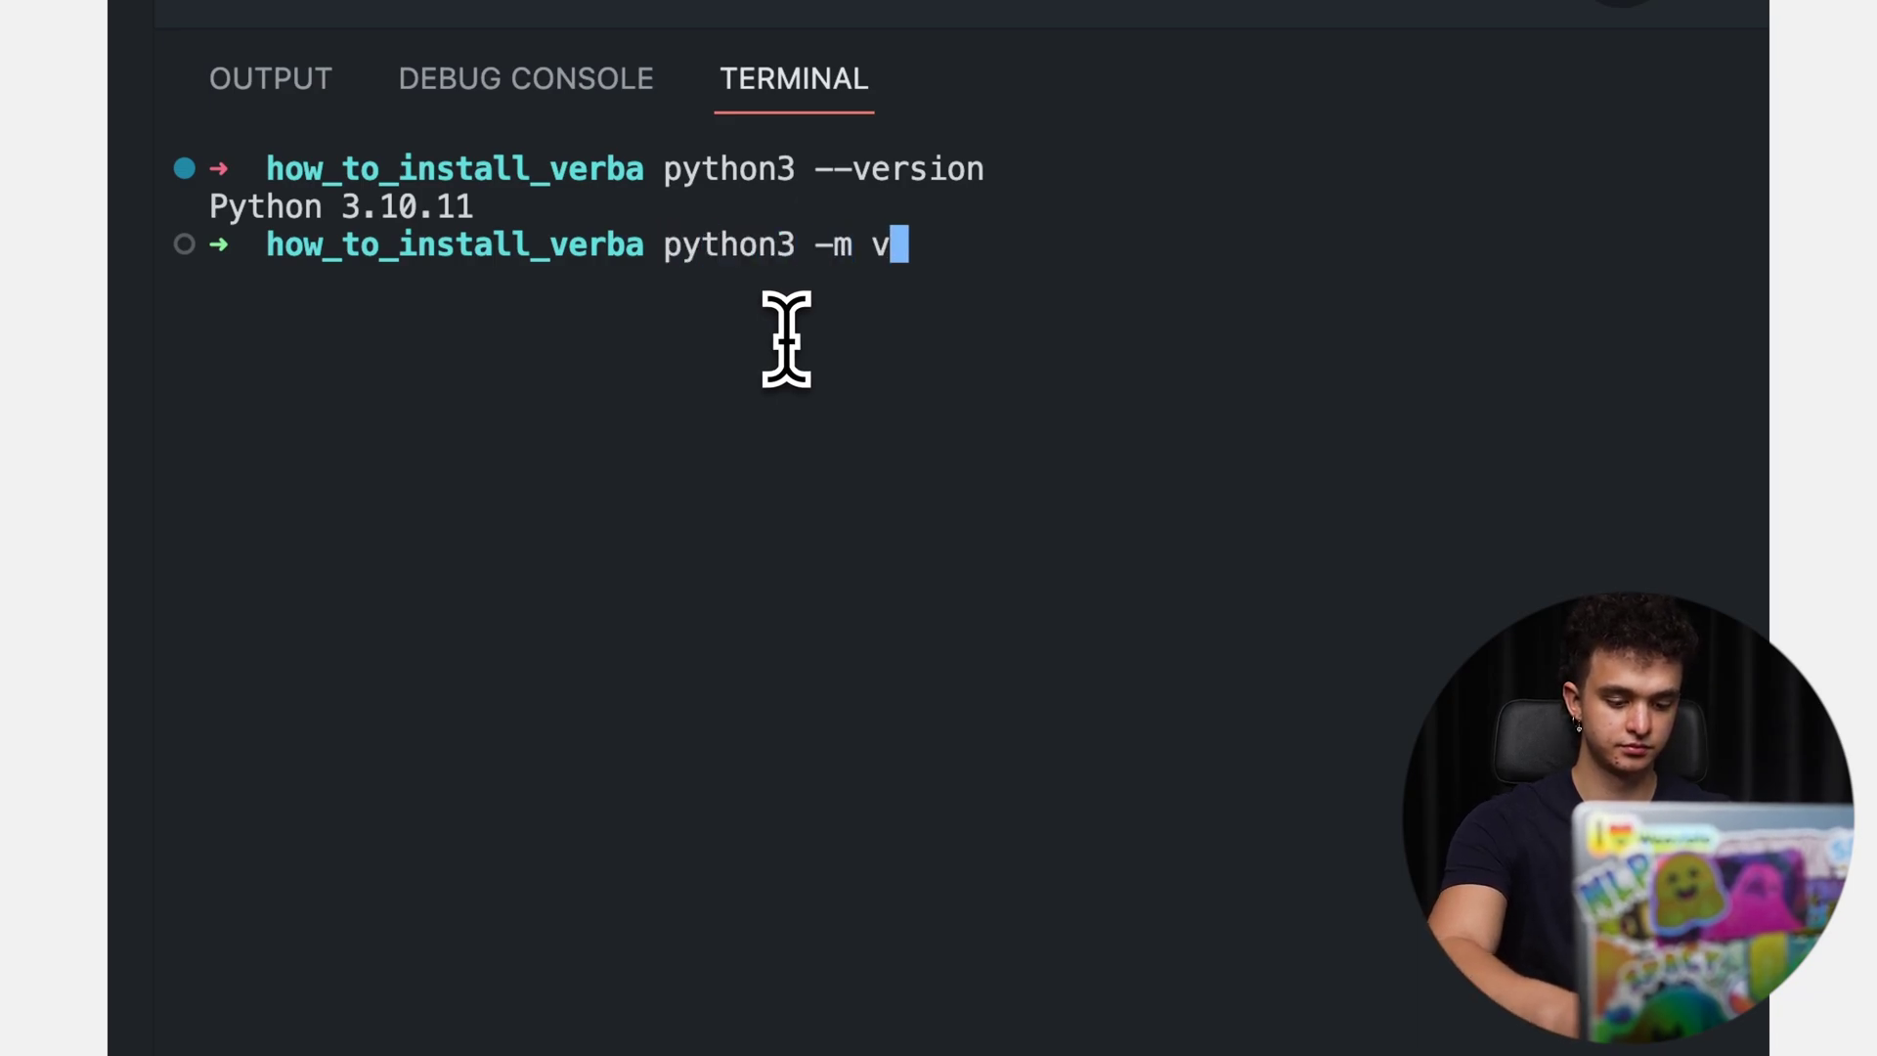
type("irtualenv ")
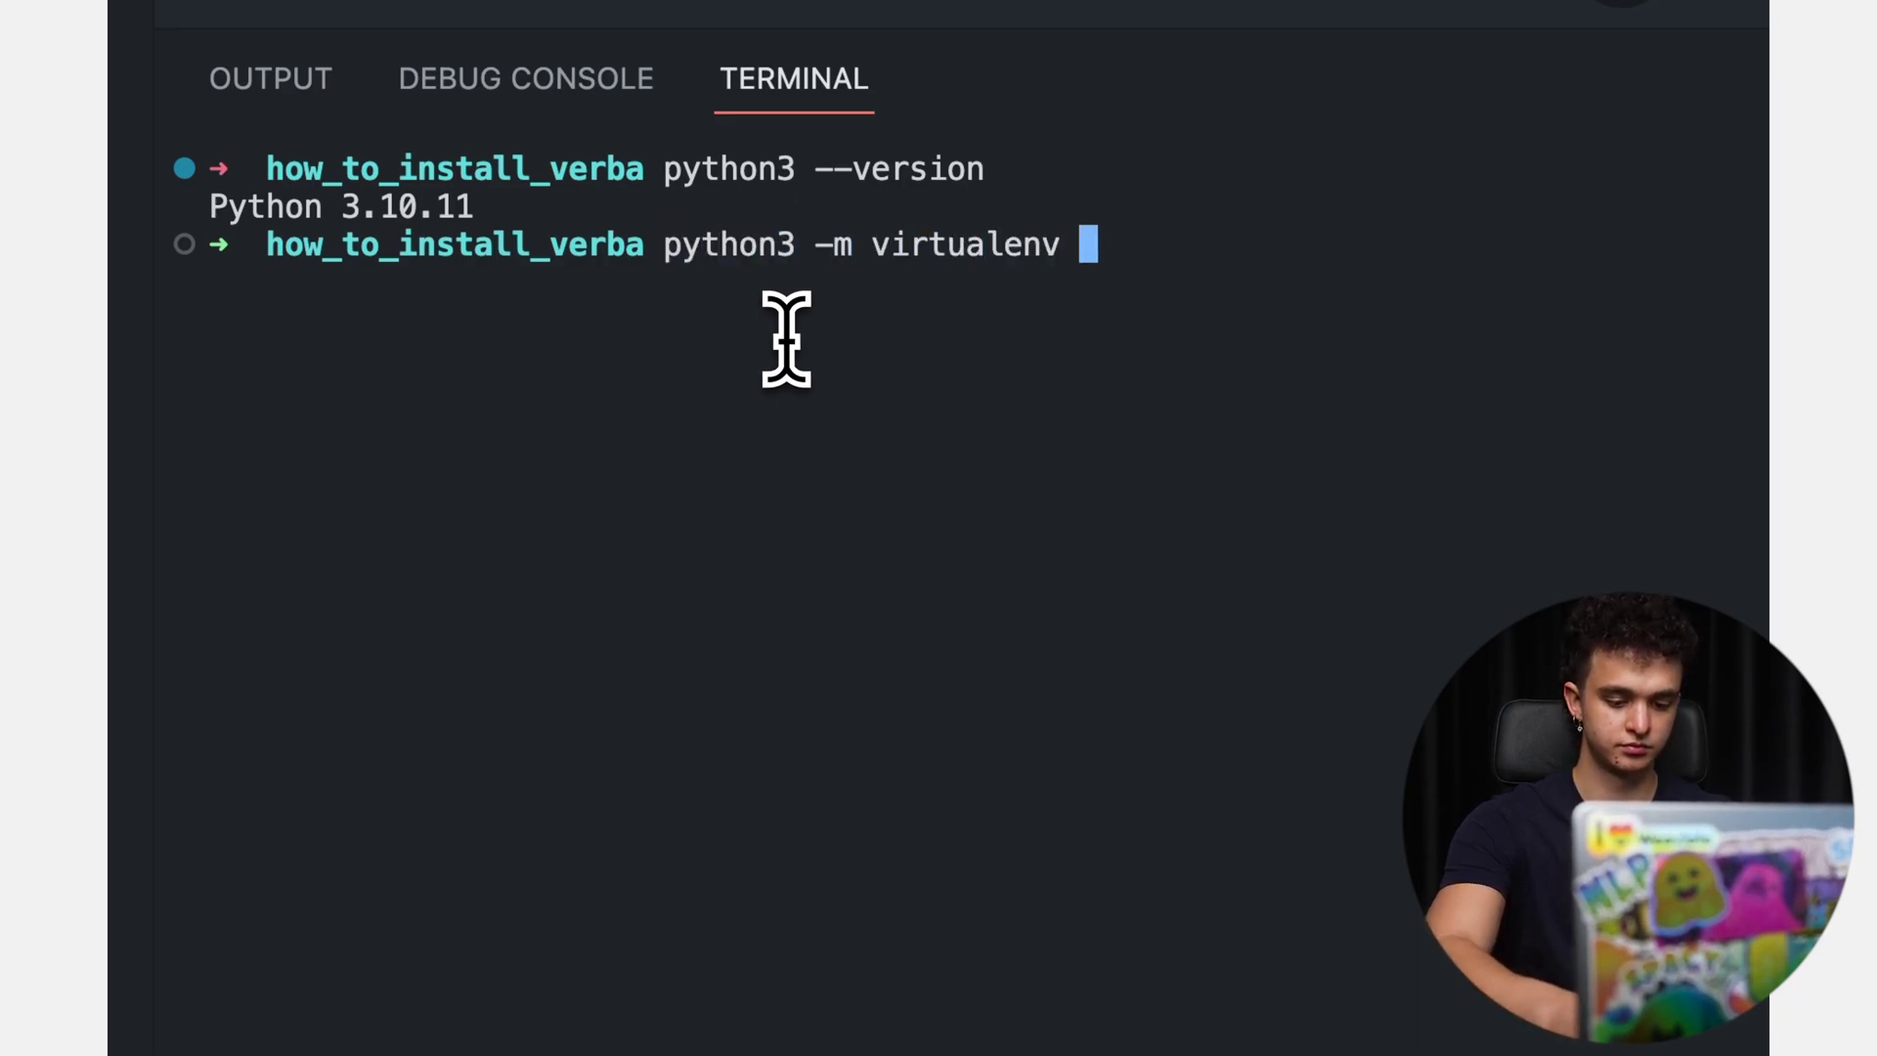
type("venv")
key("Return")
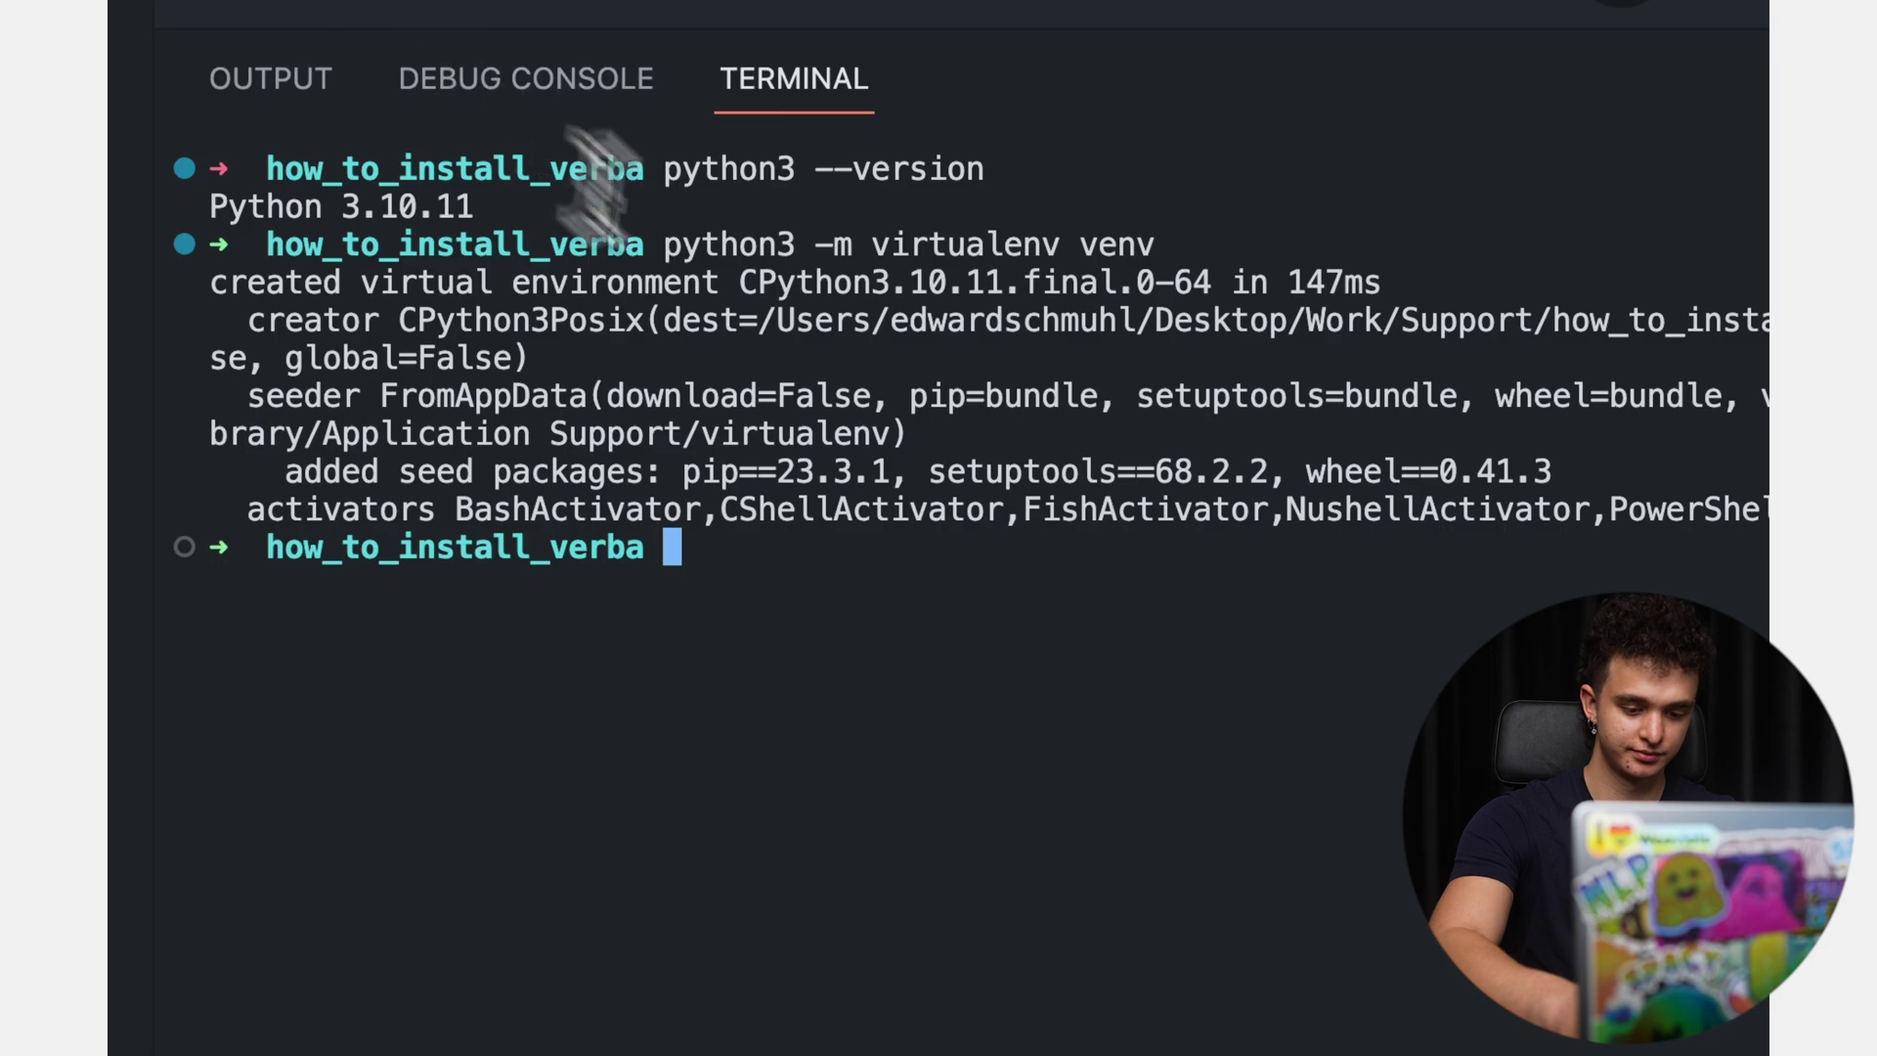
Step: Activate venv with source venv/bin/activate and clear the terminal output
type("source ve")
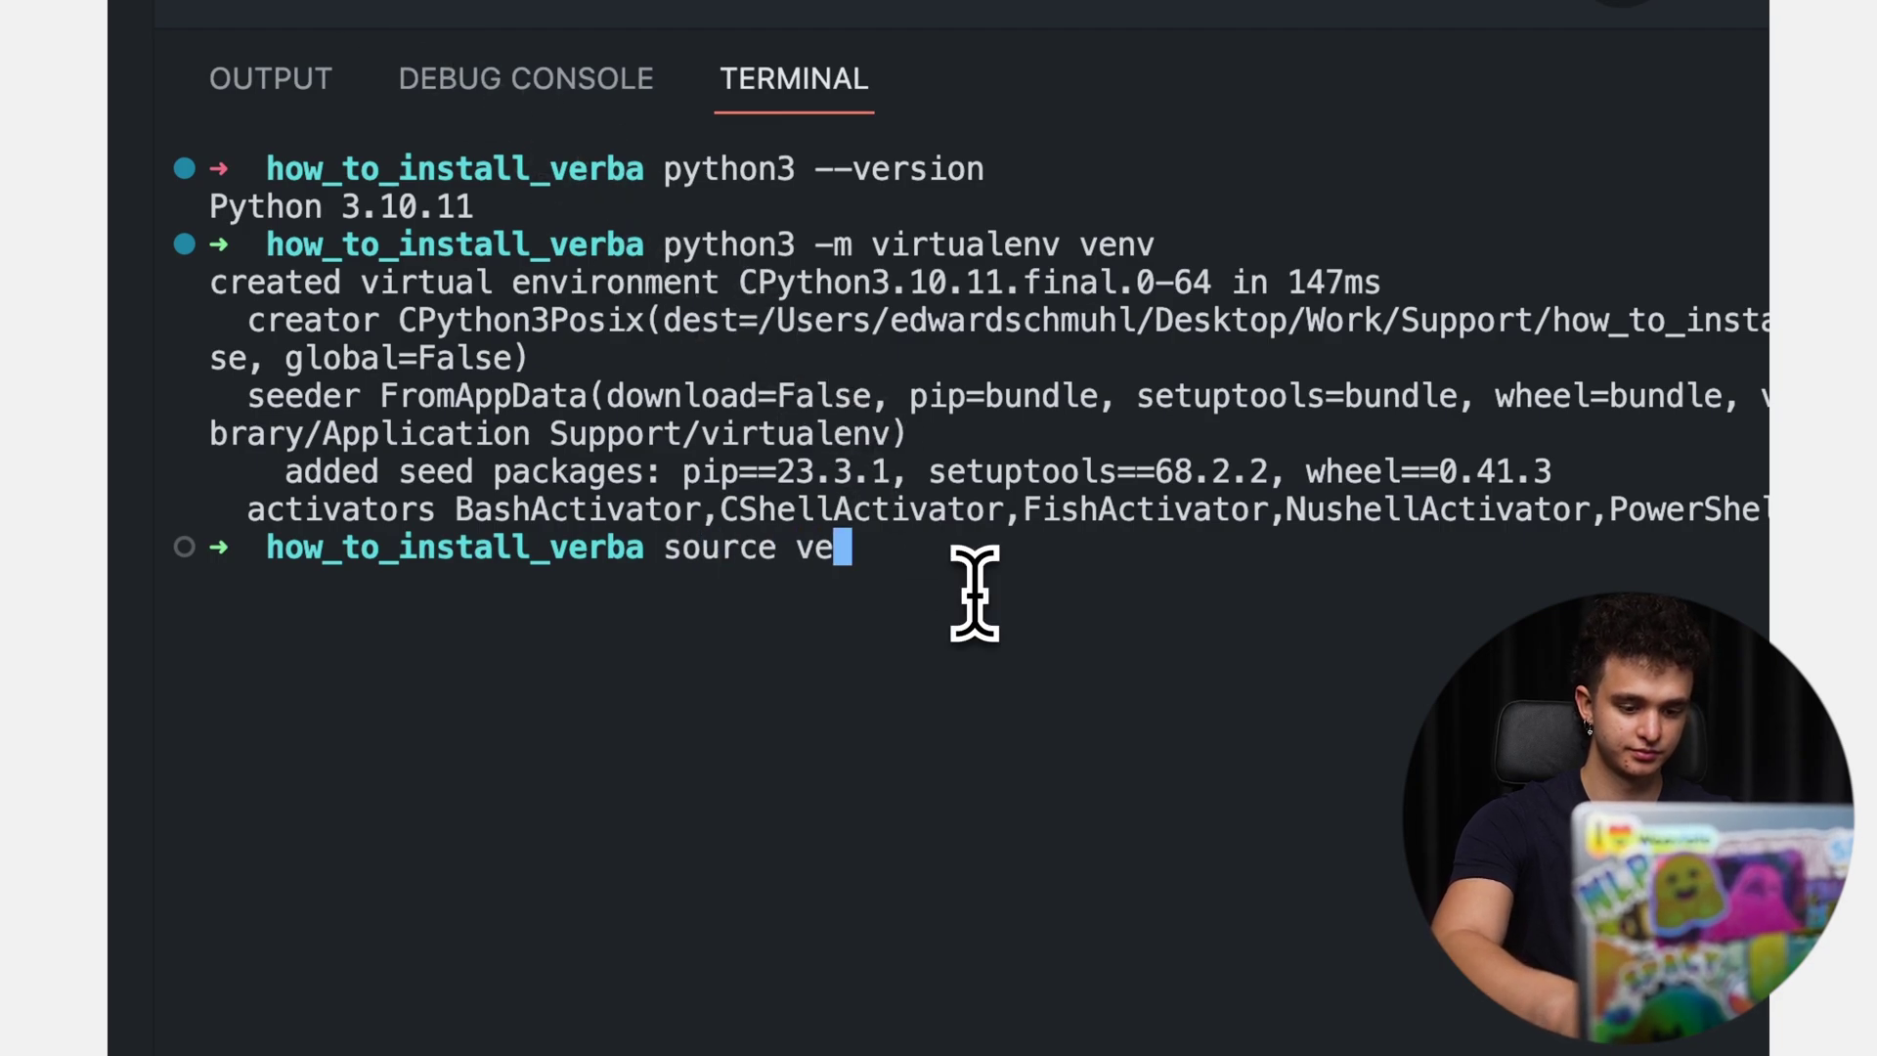
type("nv/bin/activate")
key("Return")
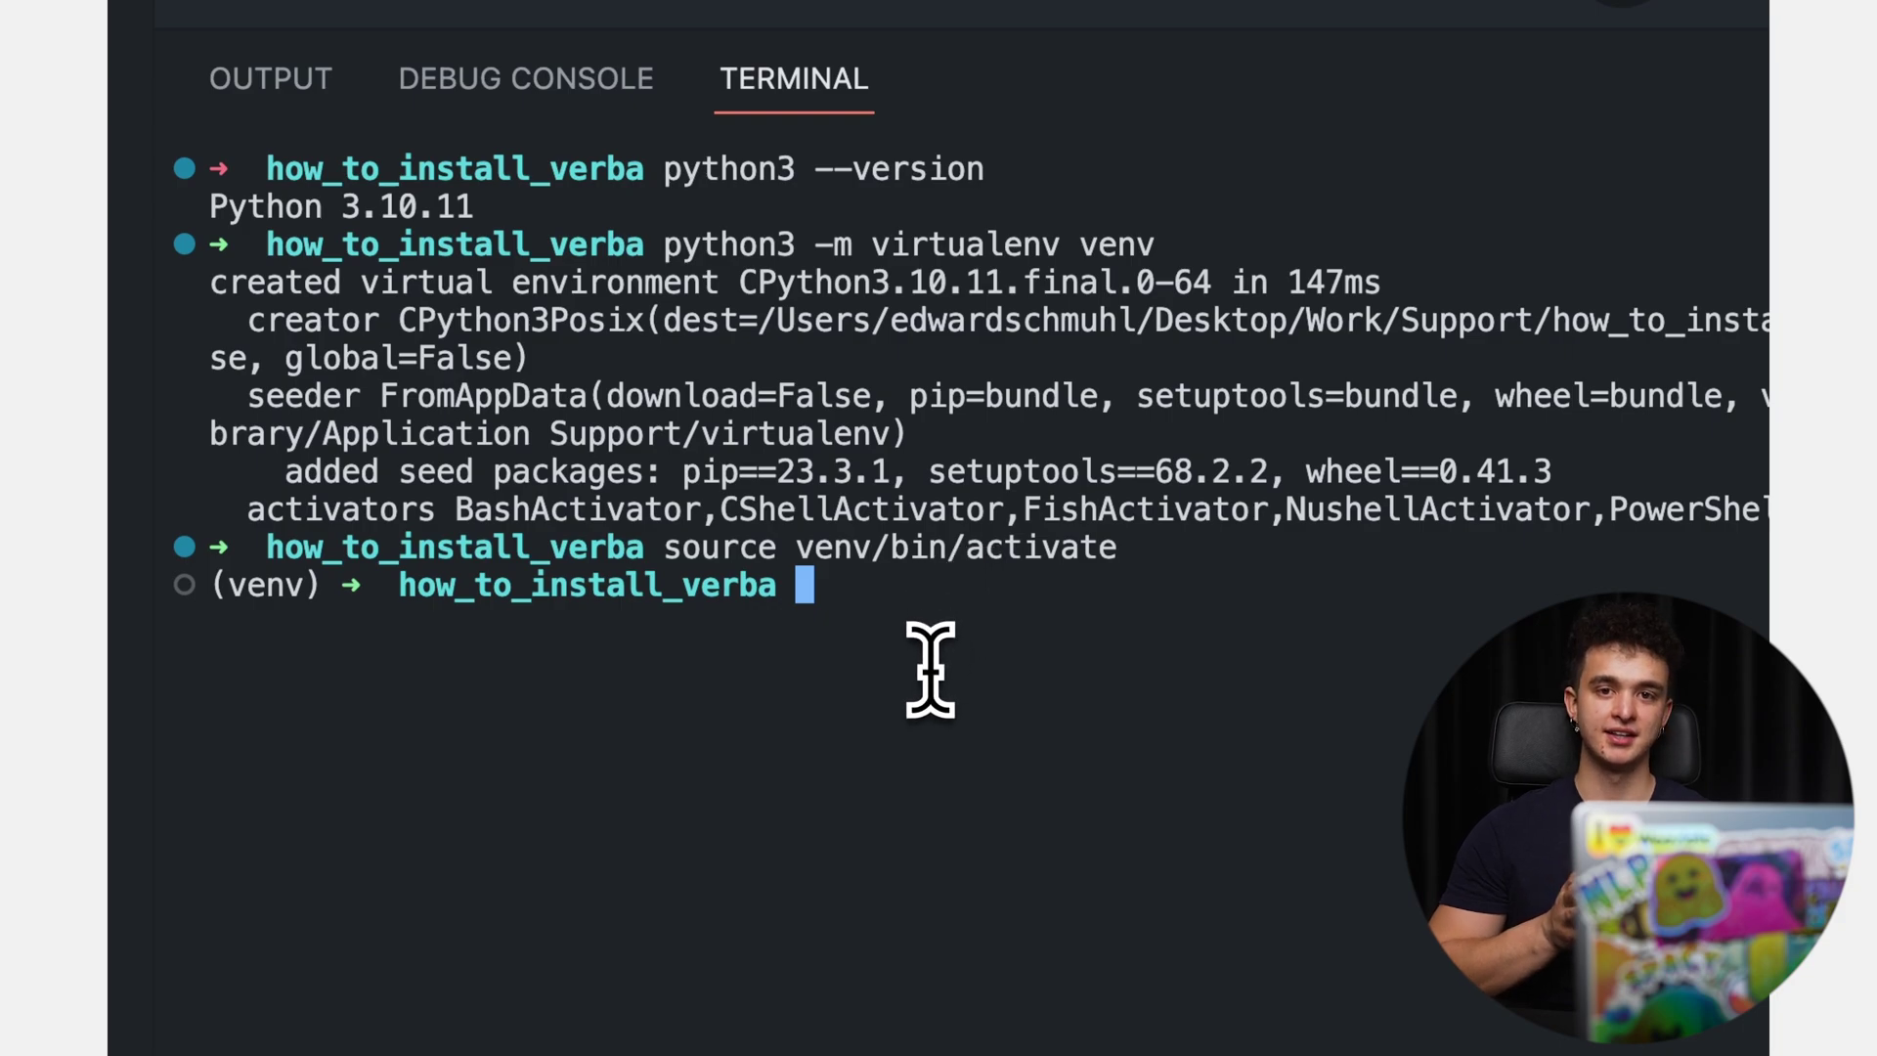
key("super+k")
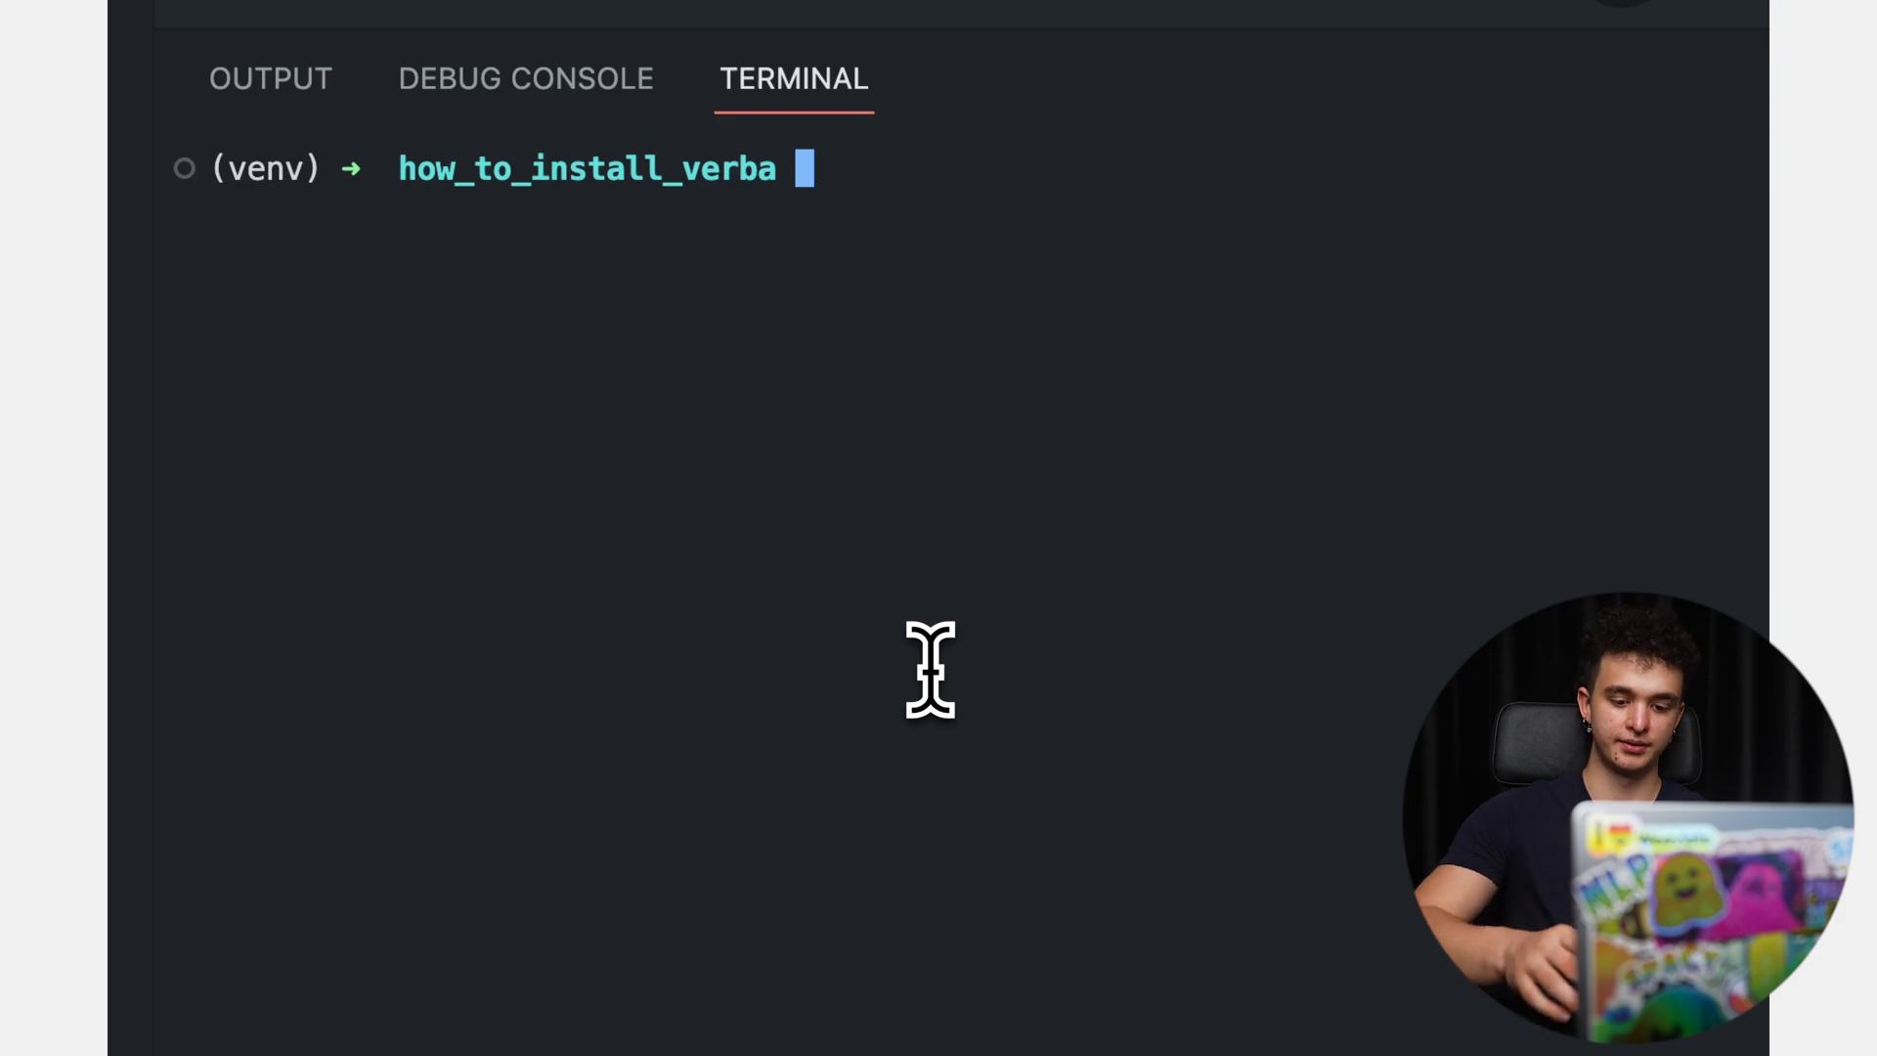
Step: Install goldenverba with pip into venv, then clear the installation output
type("pip install goldenverba")
key("Return")
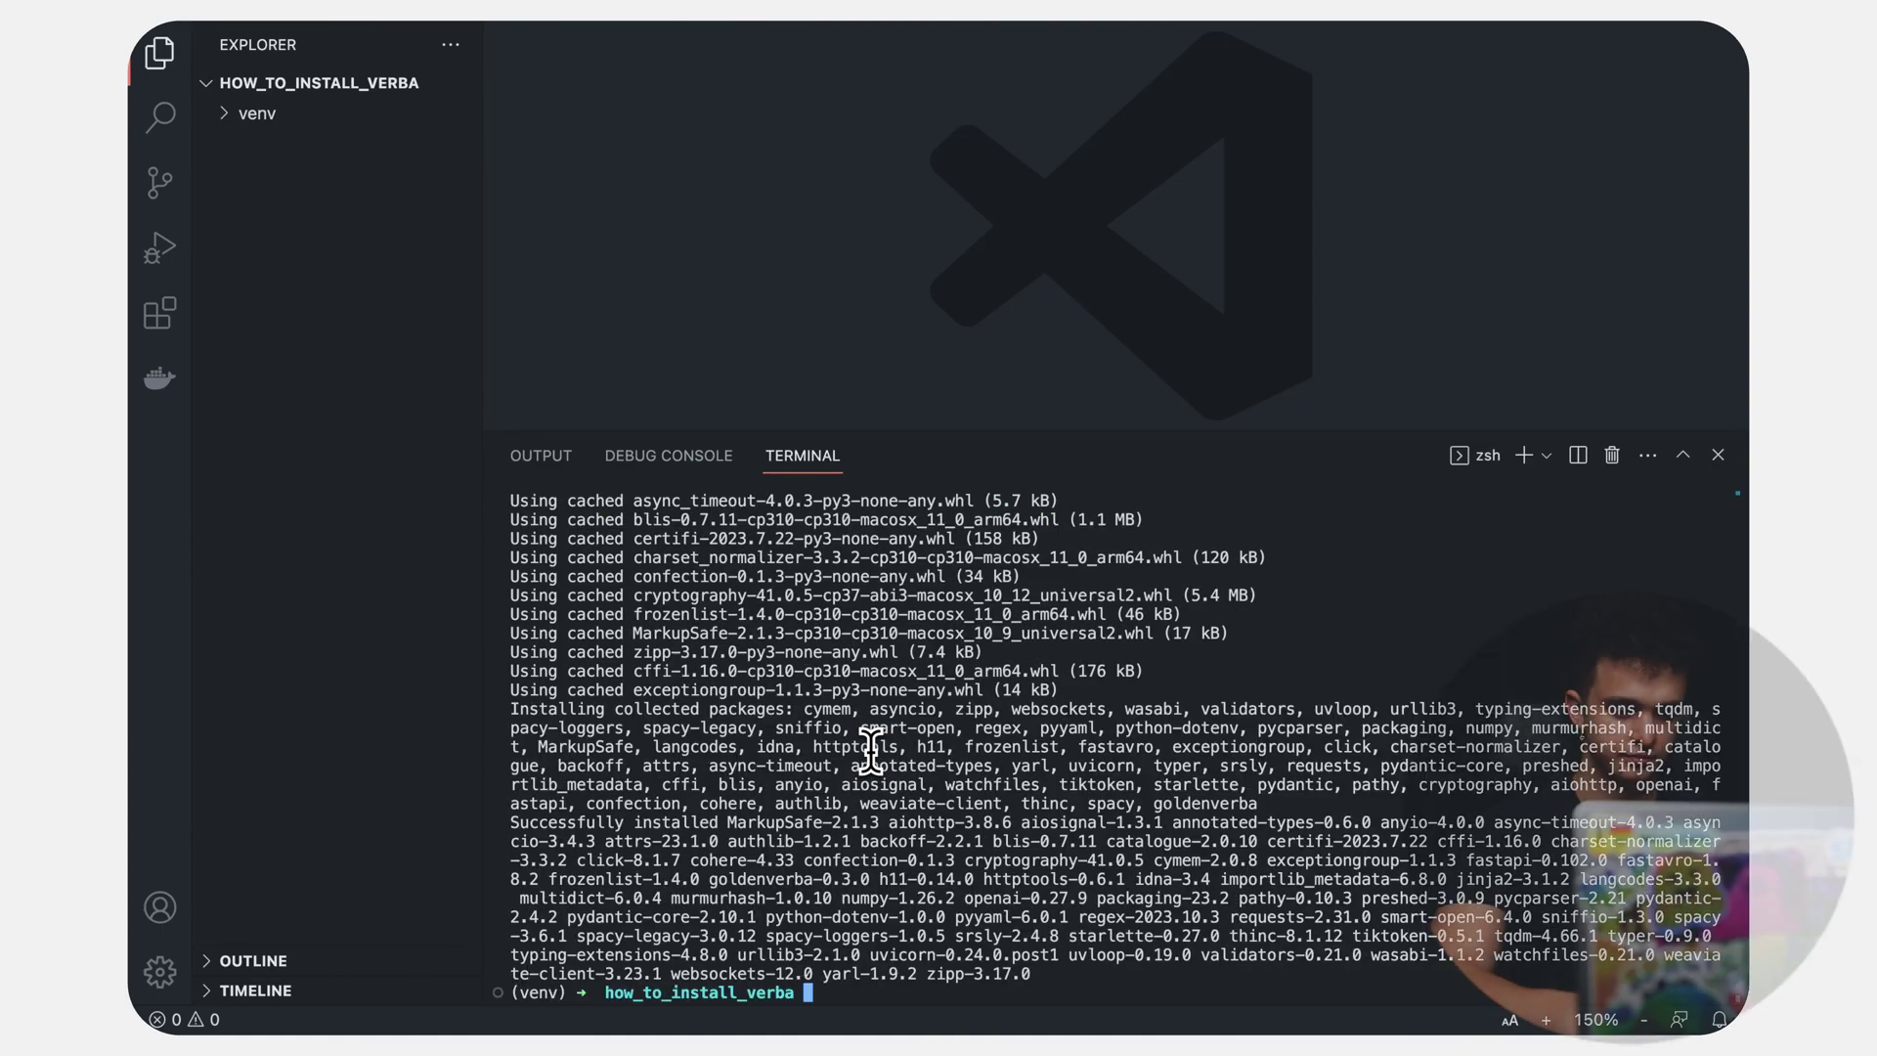
key("super+k")
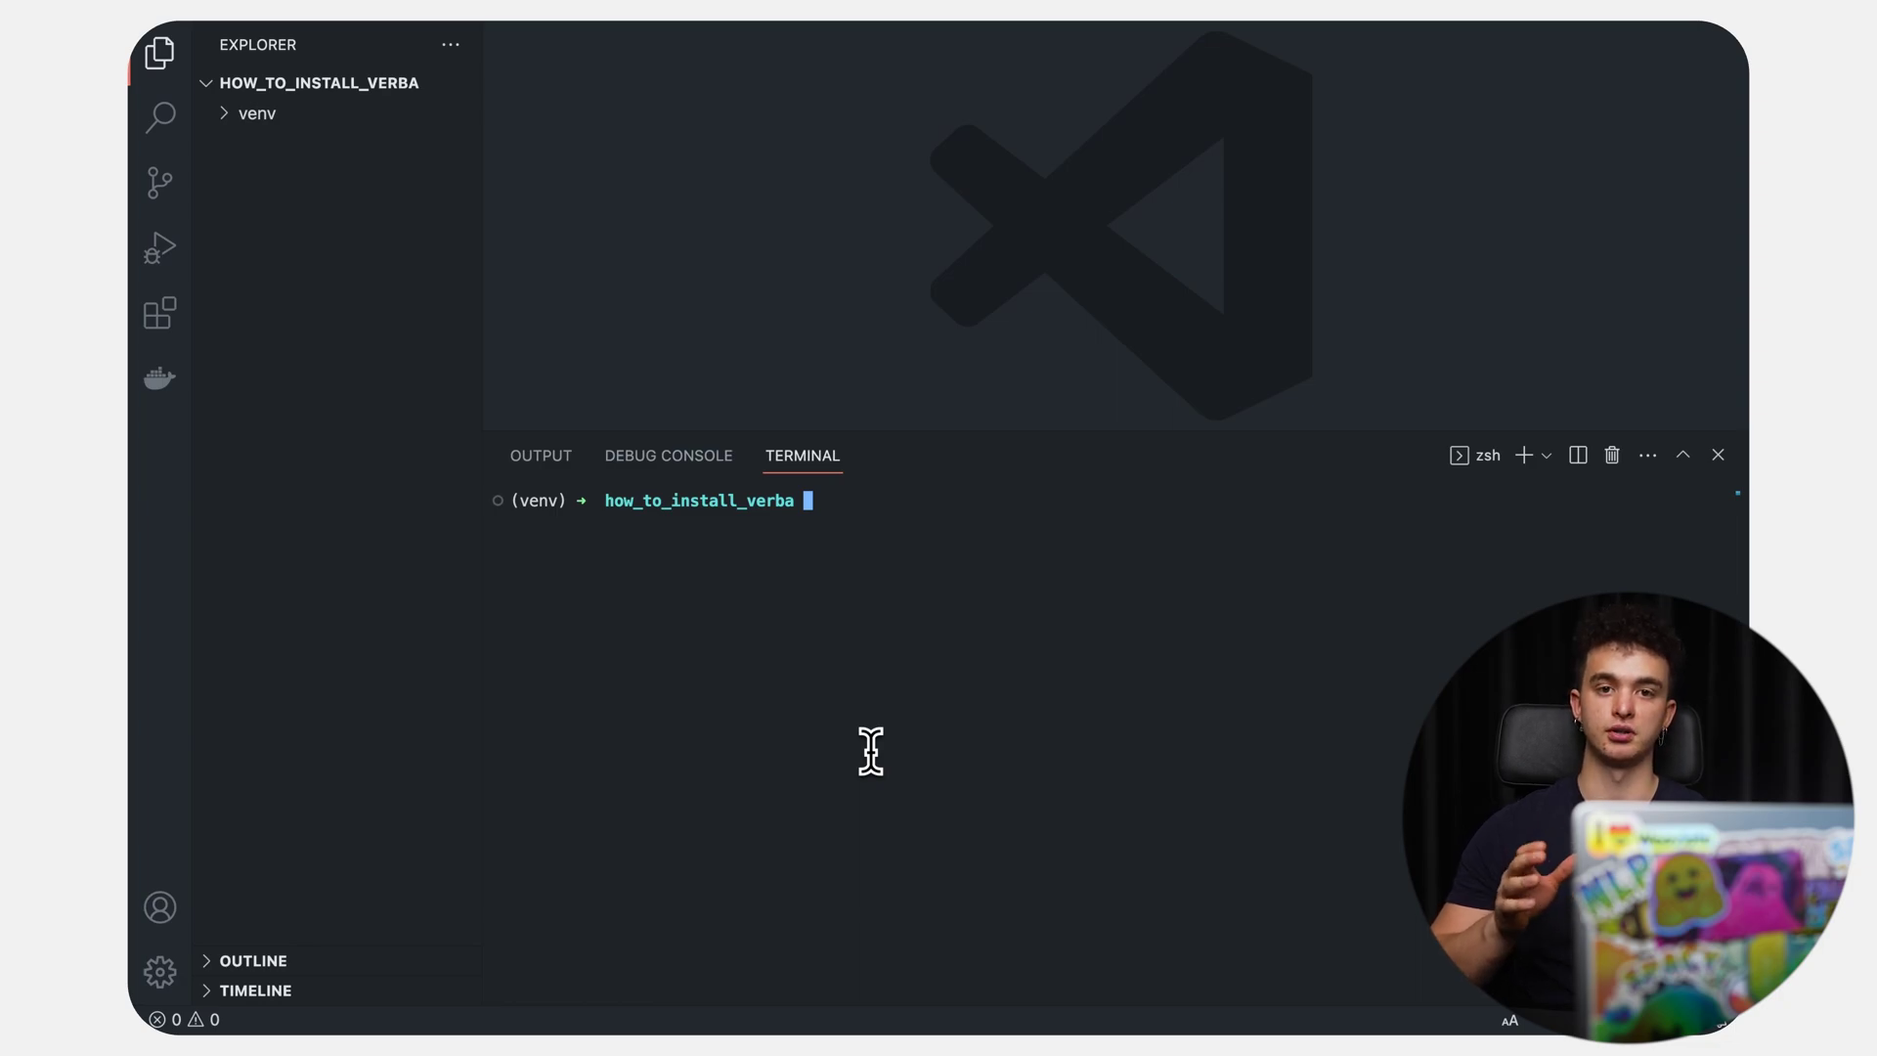
Step: Create and save a .env file with COHERE_API_KEY=Your-API-Key, then enter 'verba start' in the terminal
right_click(381, 363)
left_click(398, 374)
type(".env")
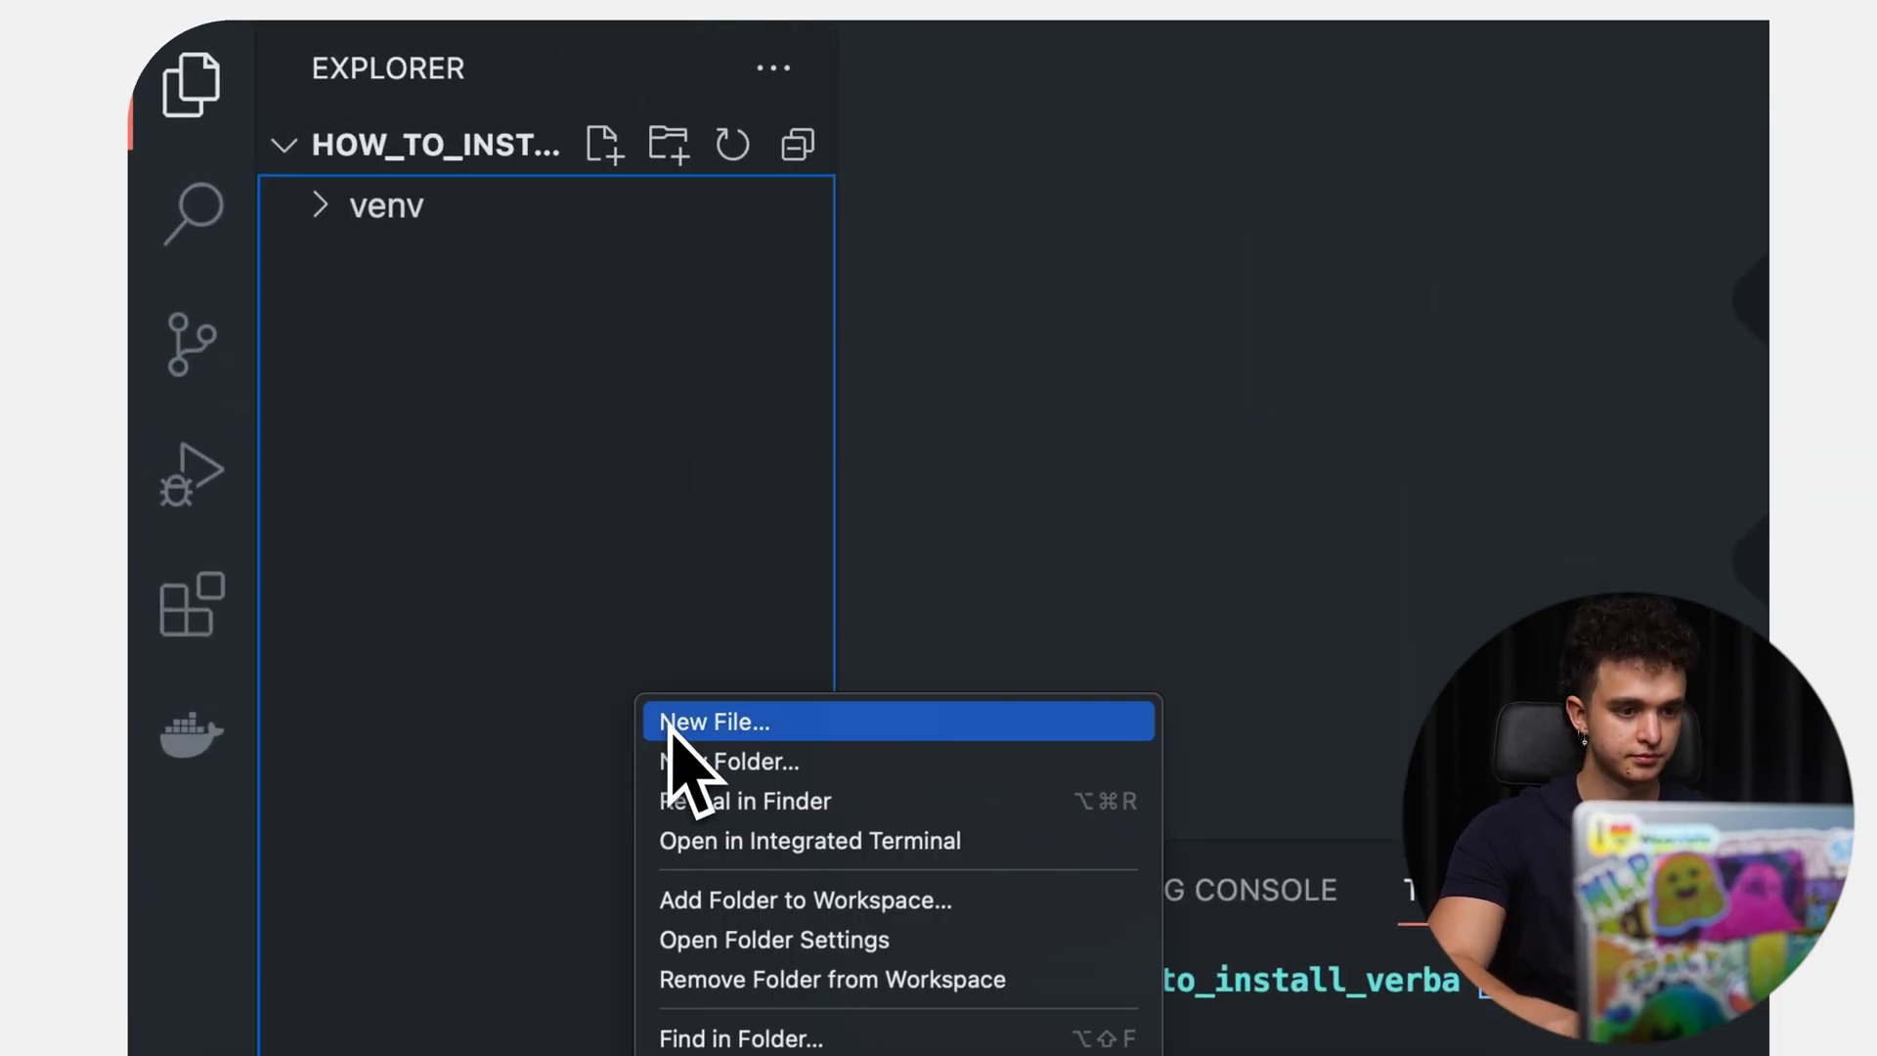
key("Return")
type("COHR")
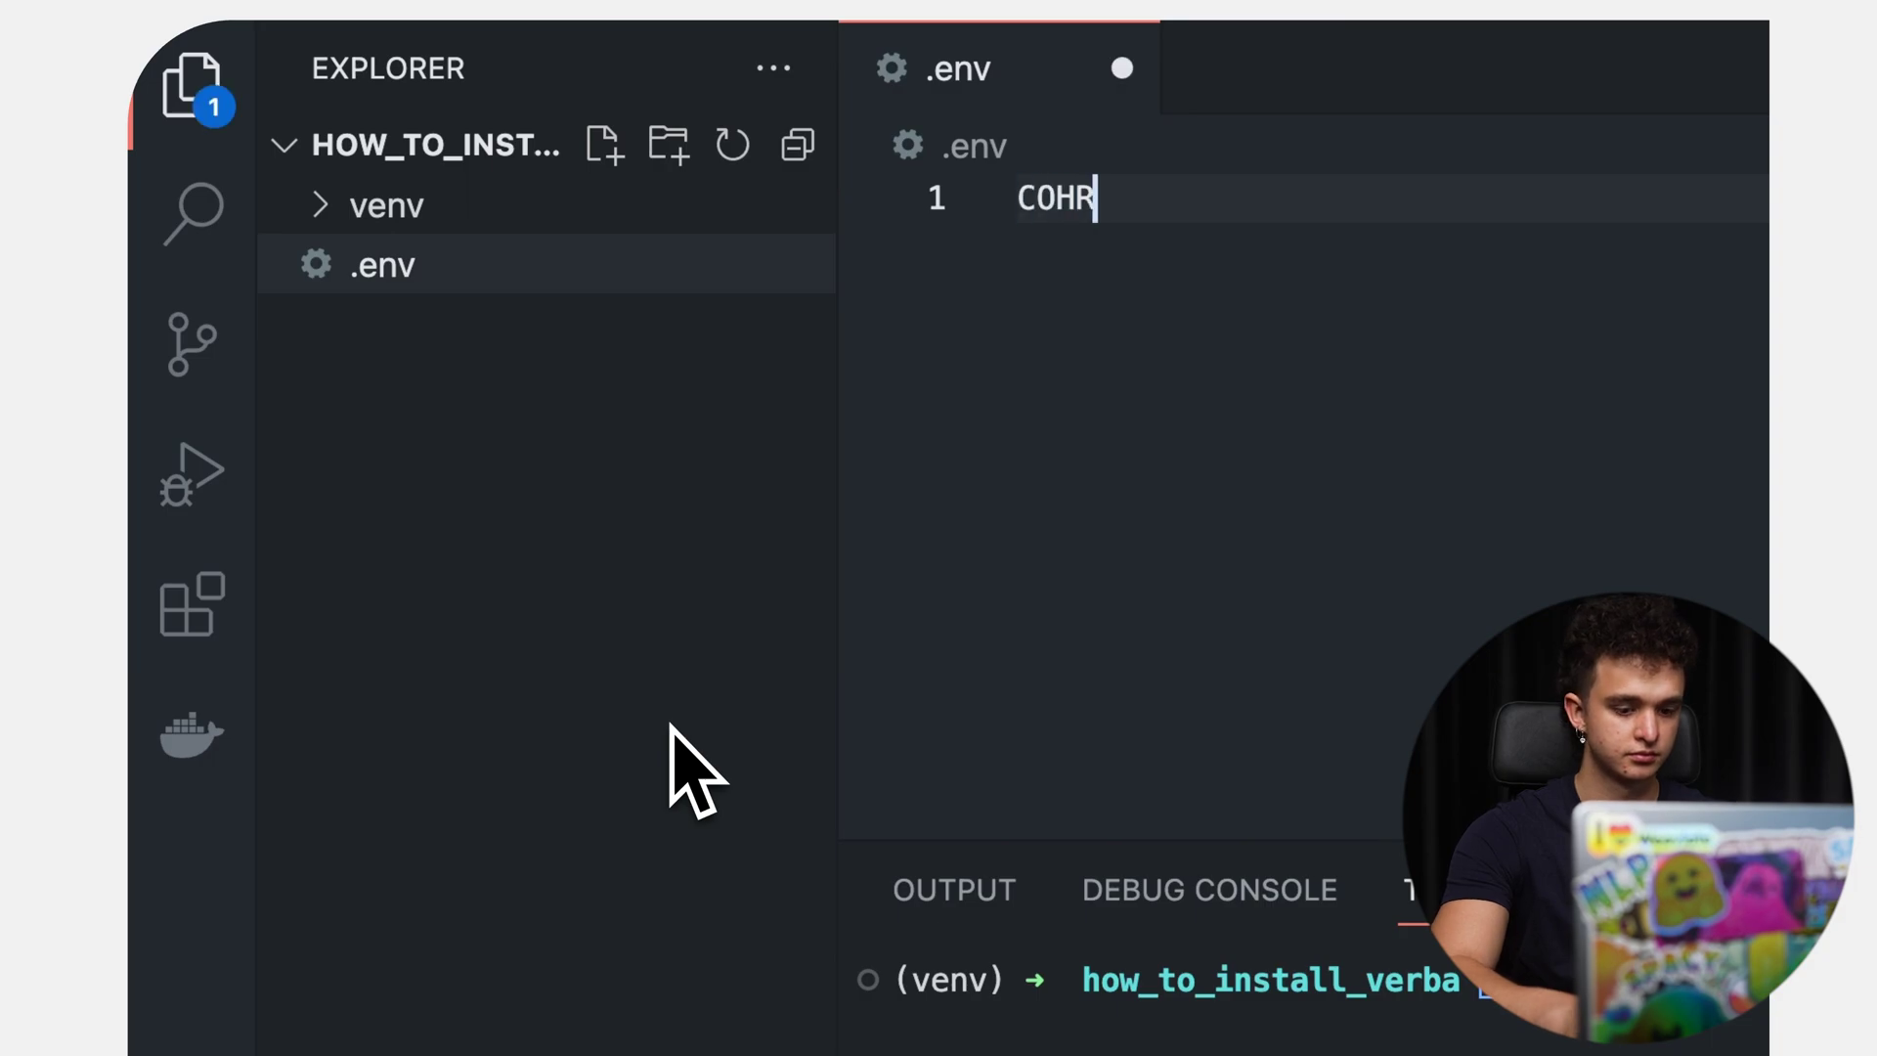
key("BackSpace")
type("ERE_API_KE")
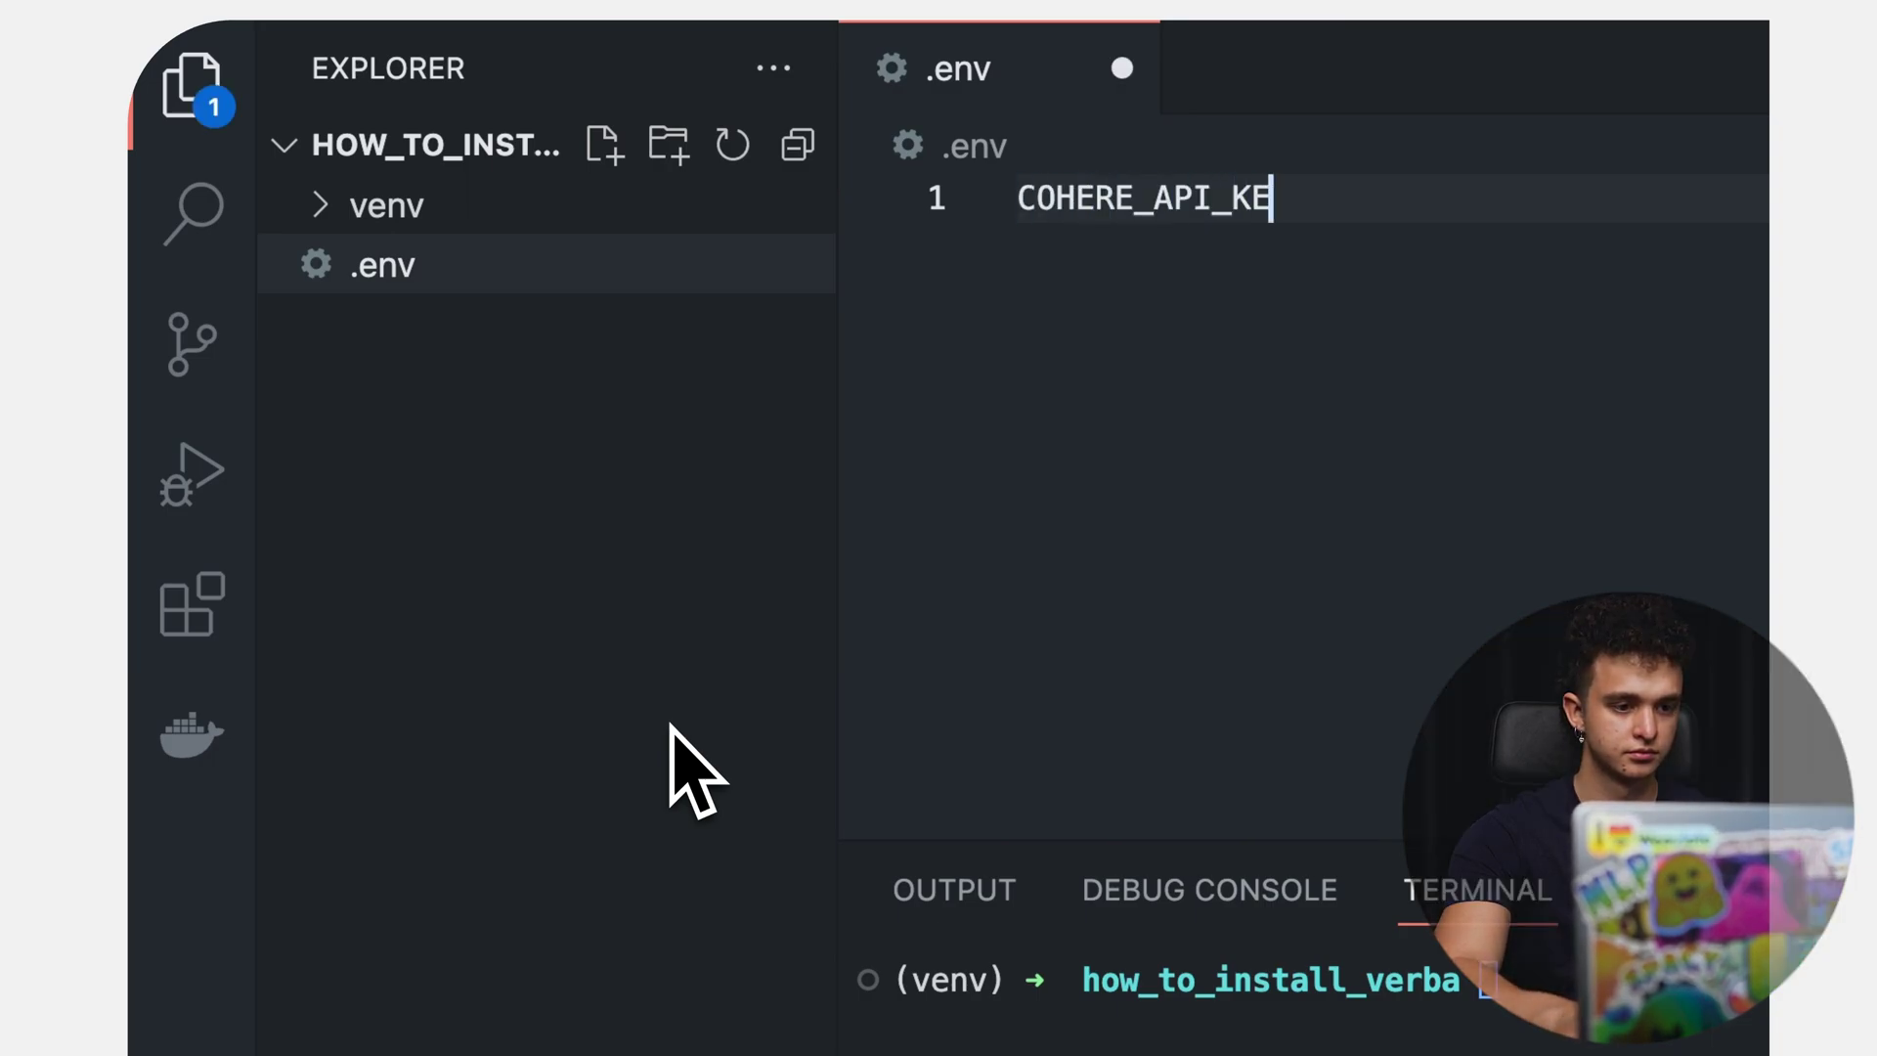
type("Y=Your-API-Key")
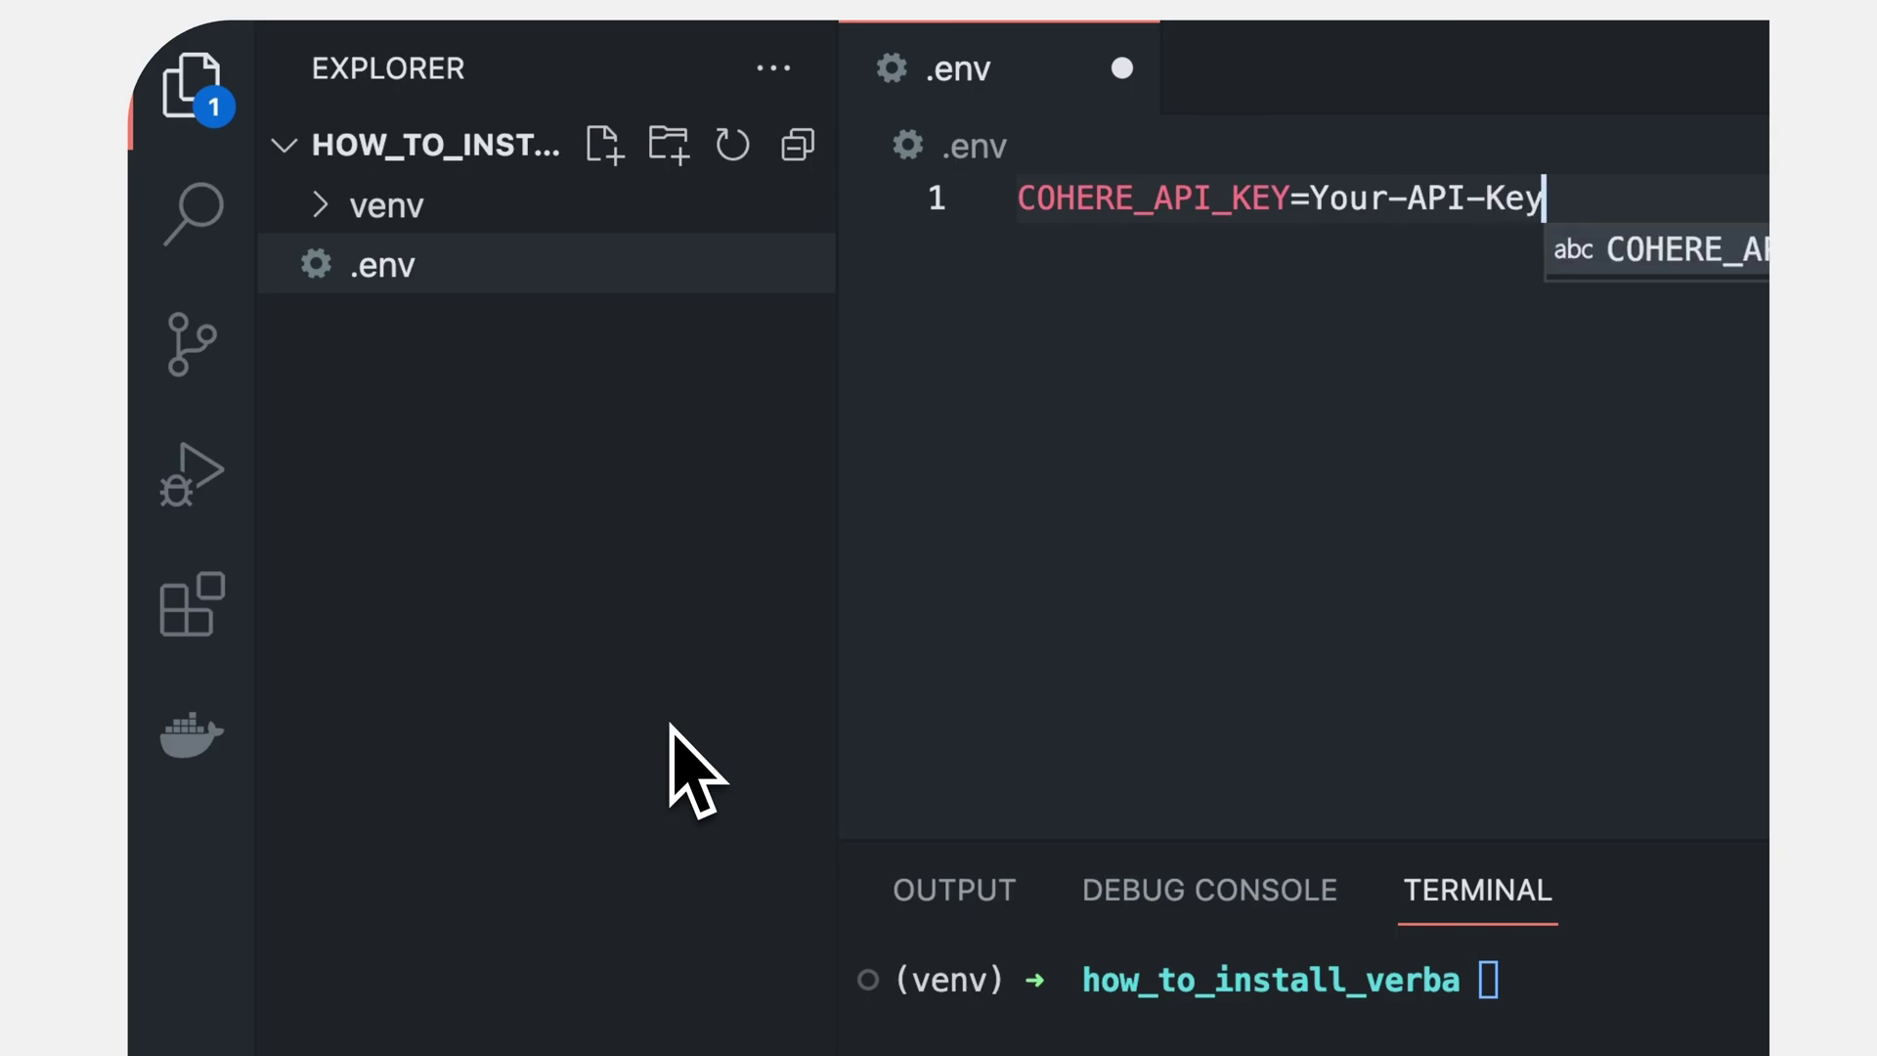
key("ctrl+s")
left_click(1843, 1037)
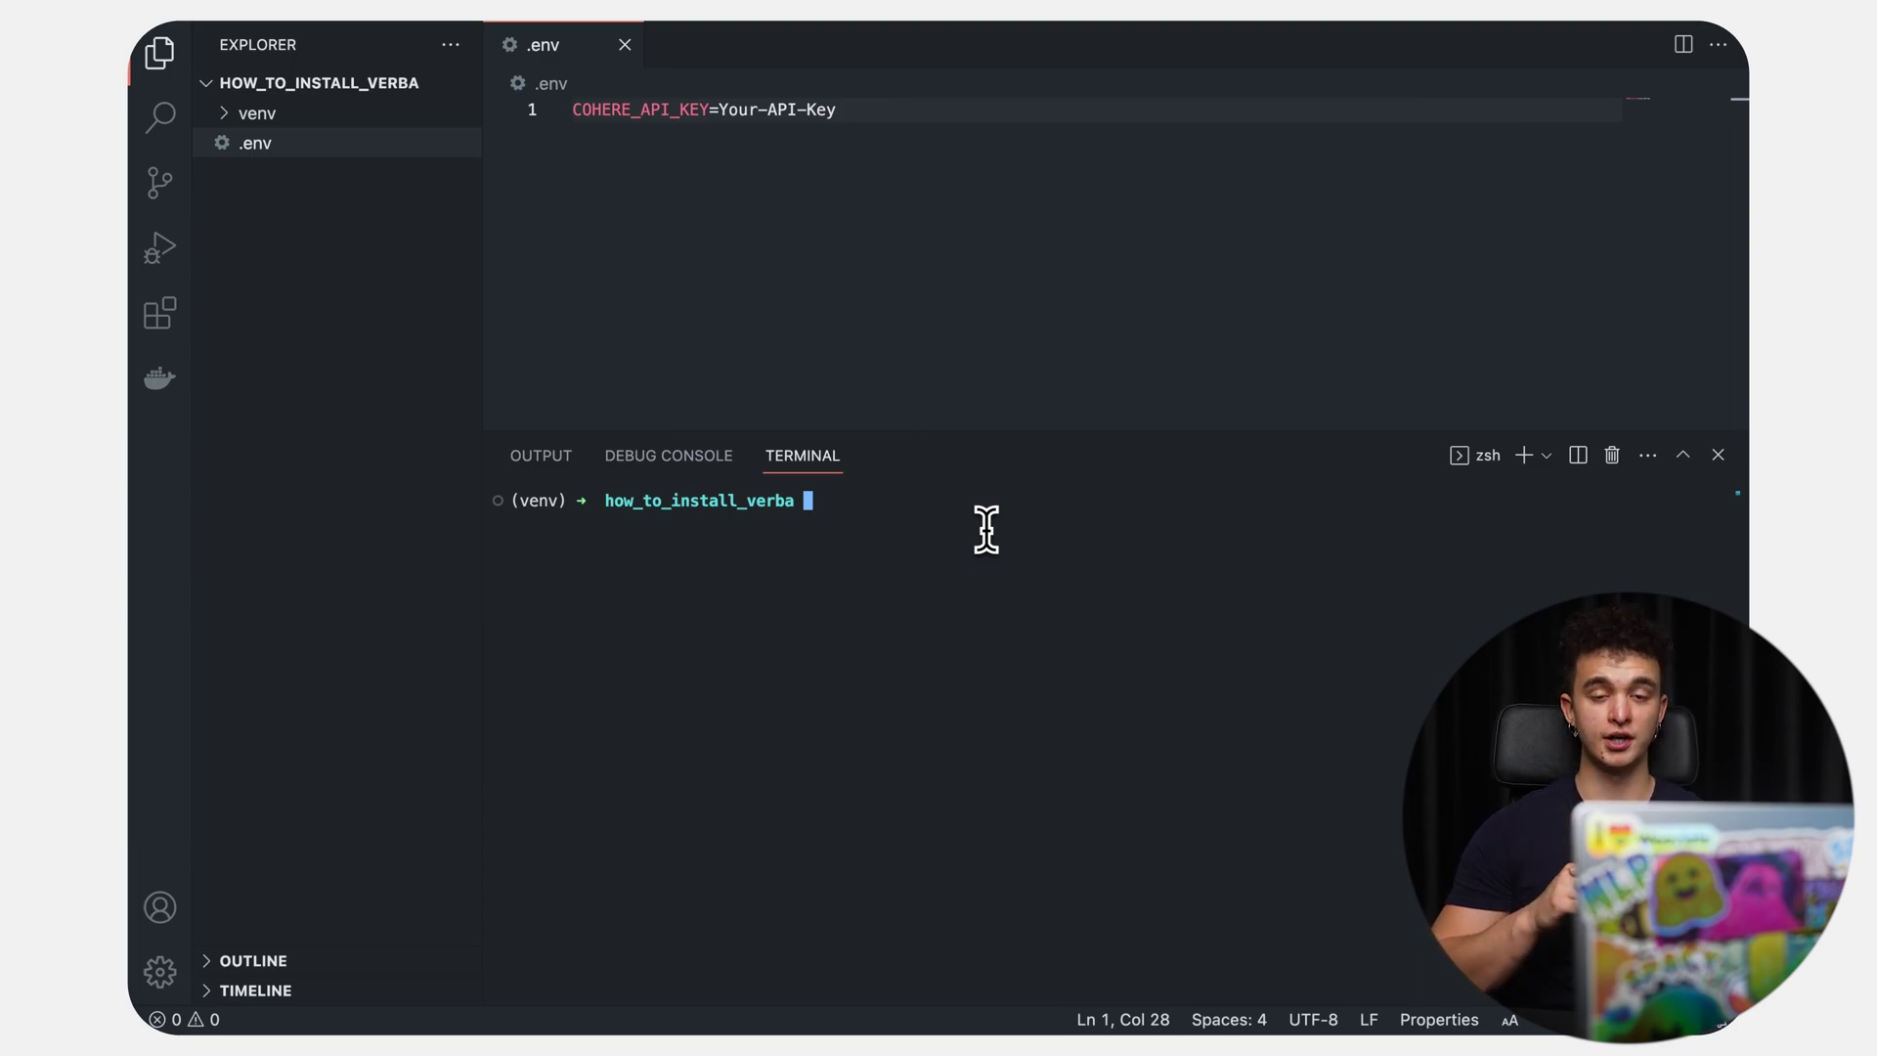
type("verba start")
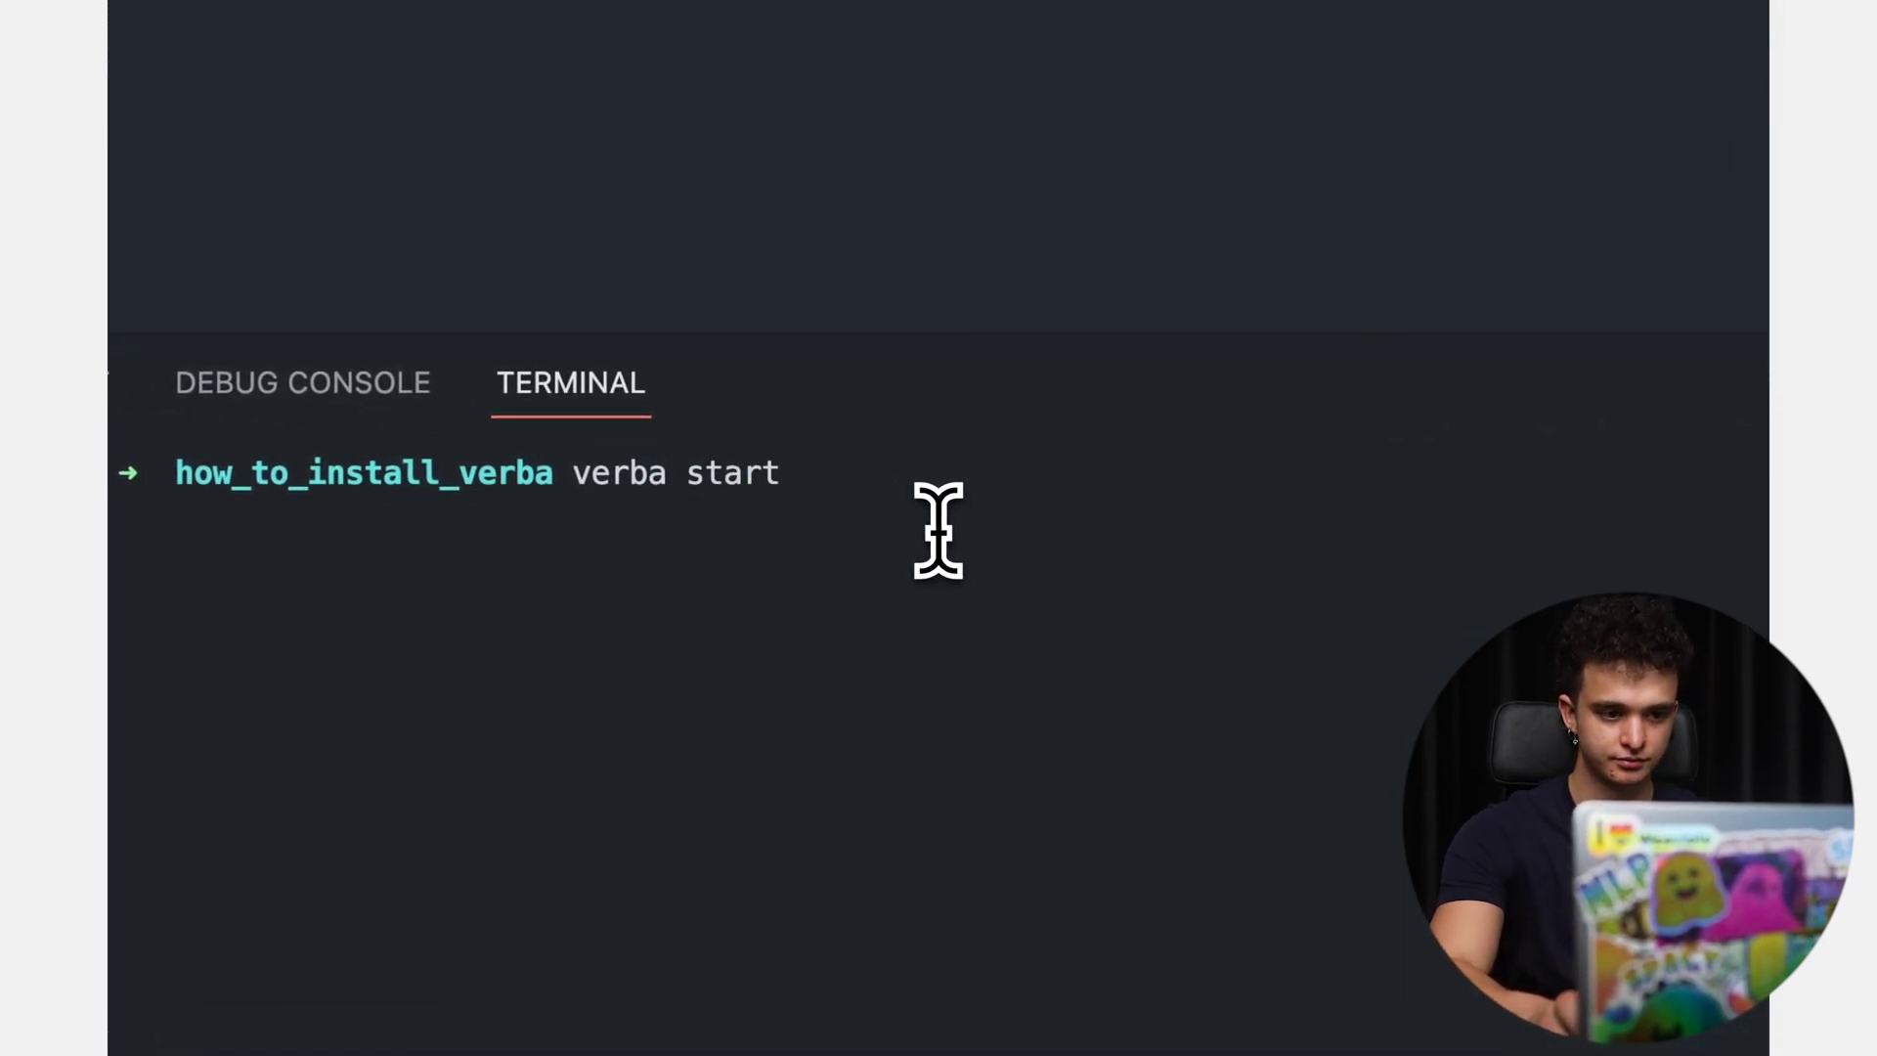
Step: Run verba start to launch Verba locally with the Cohere embedder and generator
key("Return")
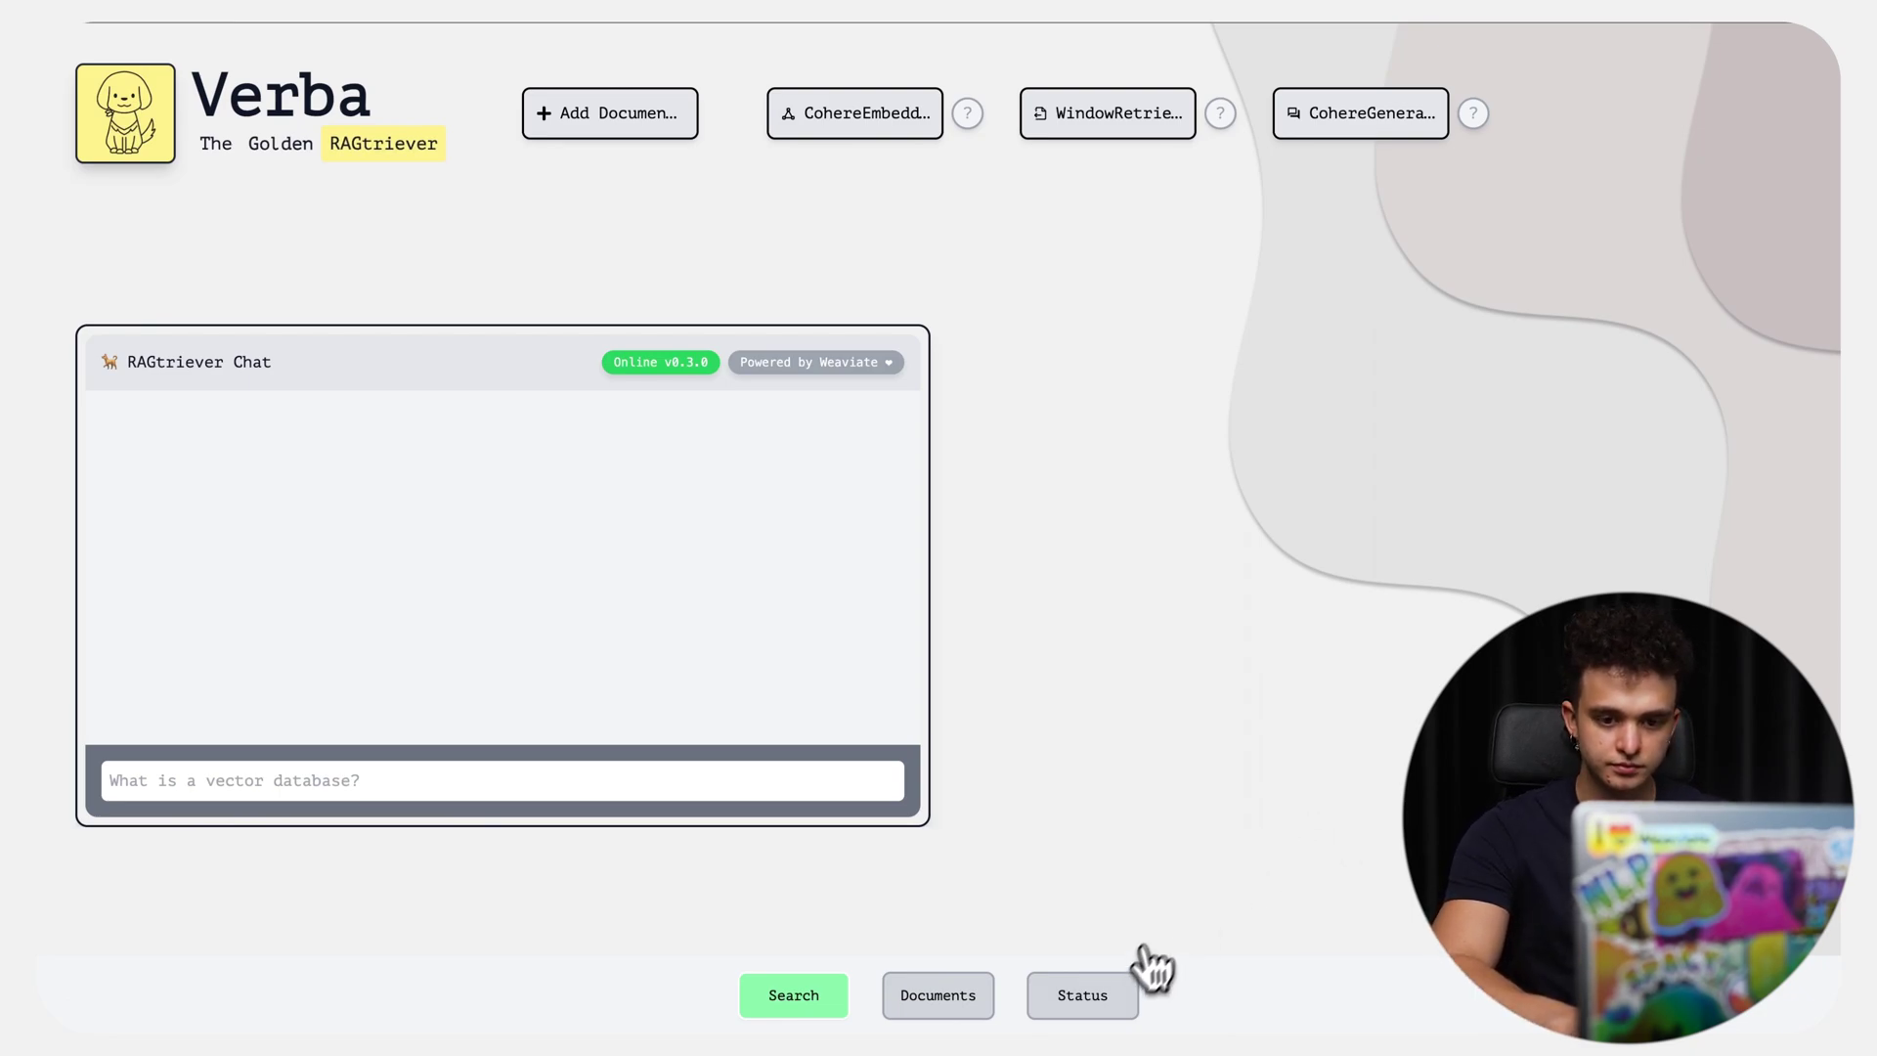
Step: Verify on the Status page that COHERE_API_KEY is available, then go back to Search
left_click(1115, 993)
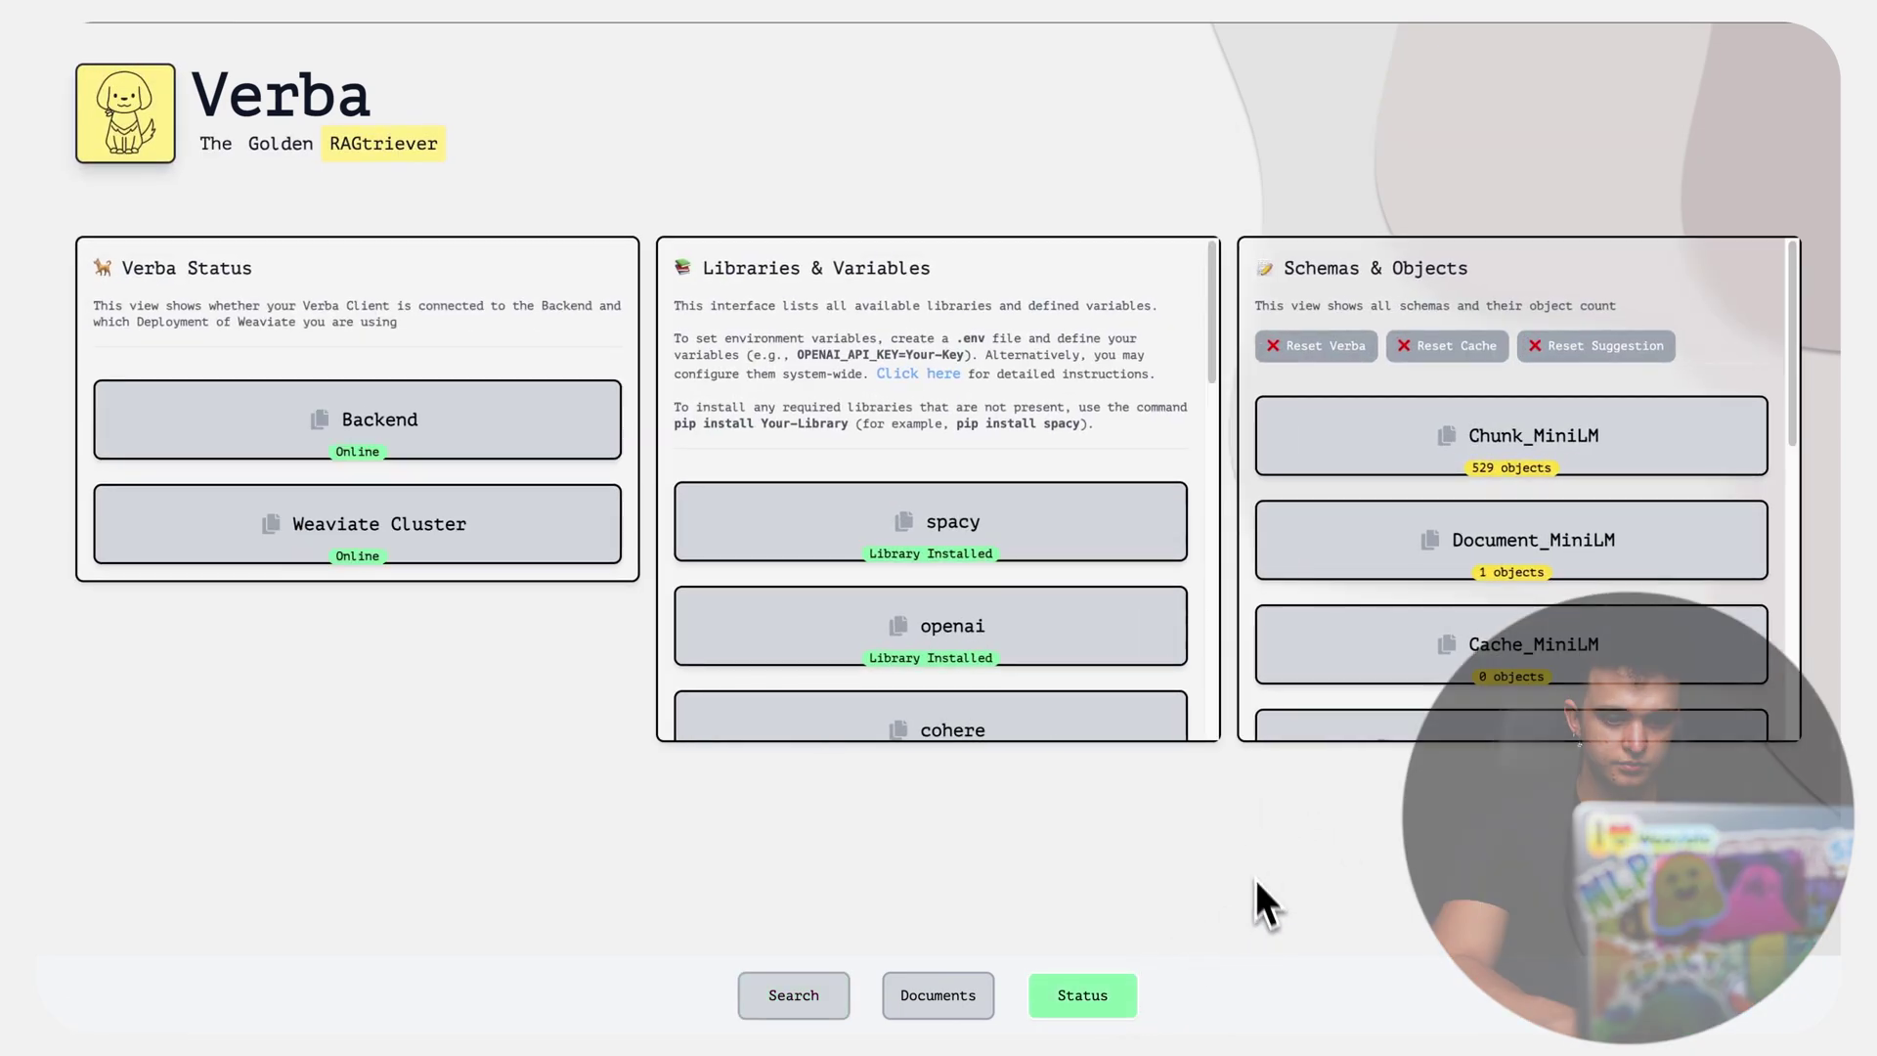
left_click_drag(1212, 354, 1259, 634)
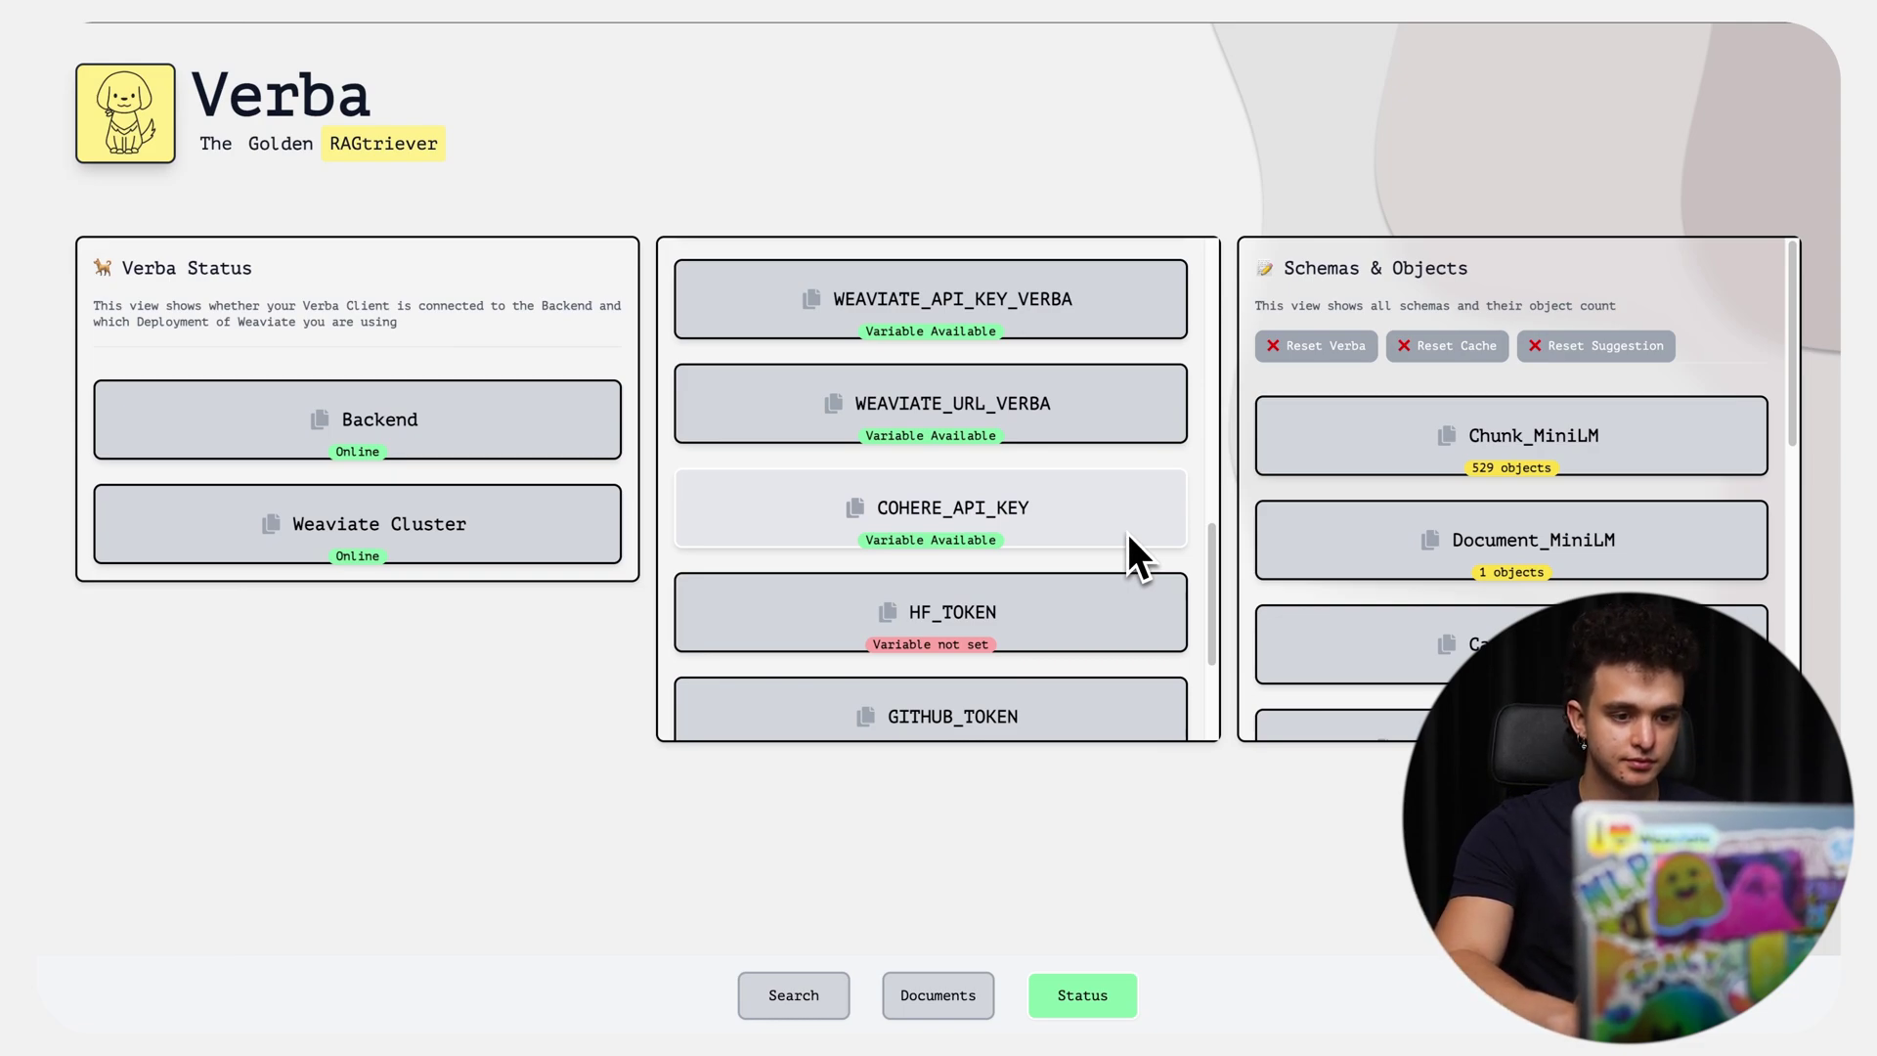
left_click(825, 996)
Step: Import minecraft_wiki.txt as a document and close the import dialog
left_click(612, 115)
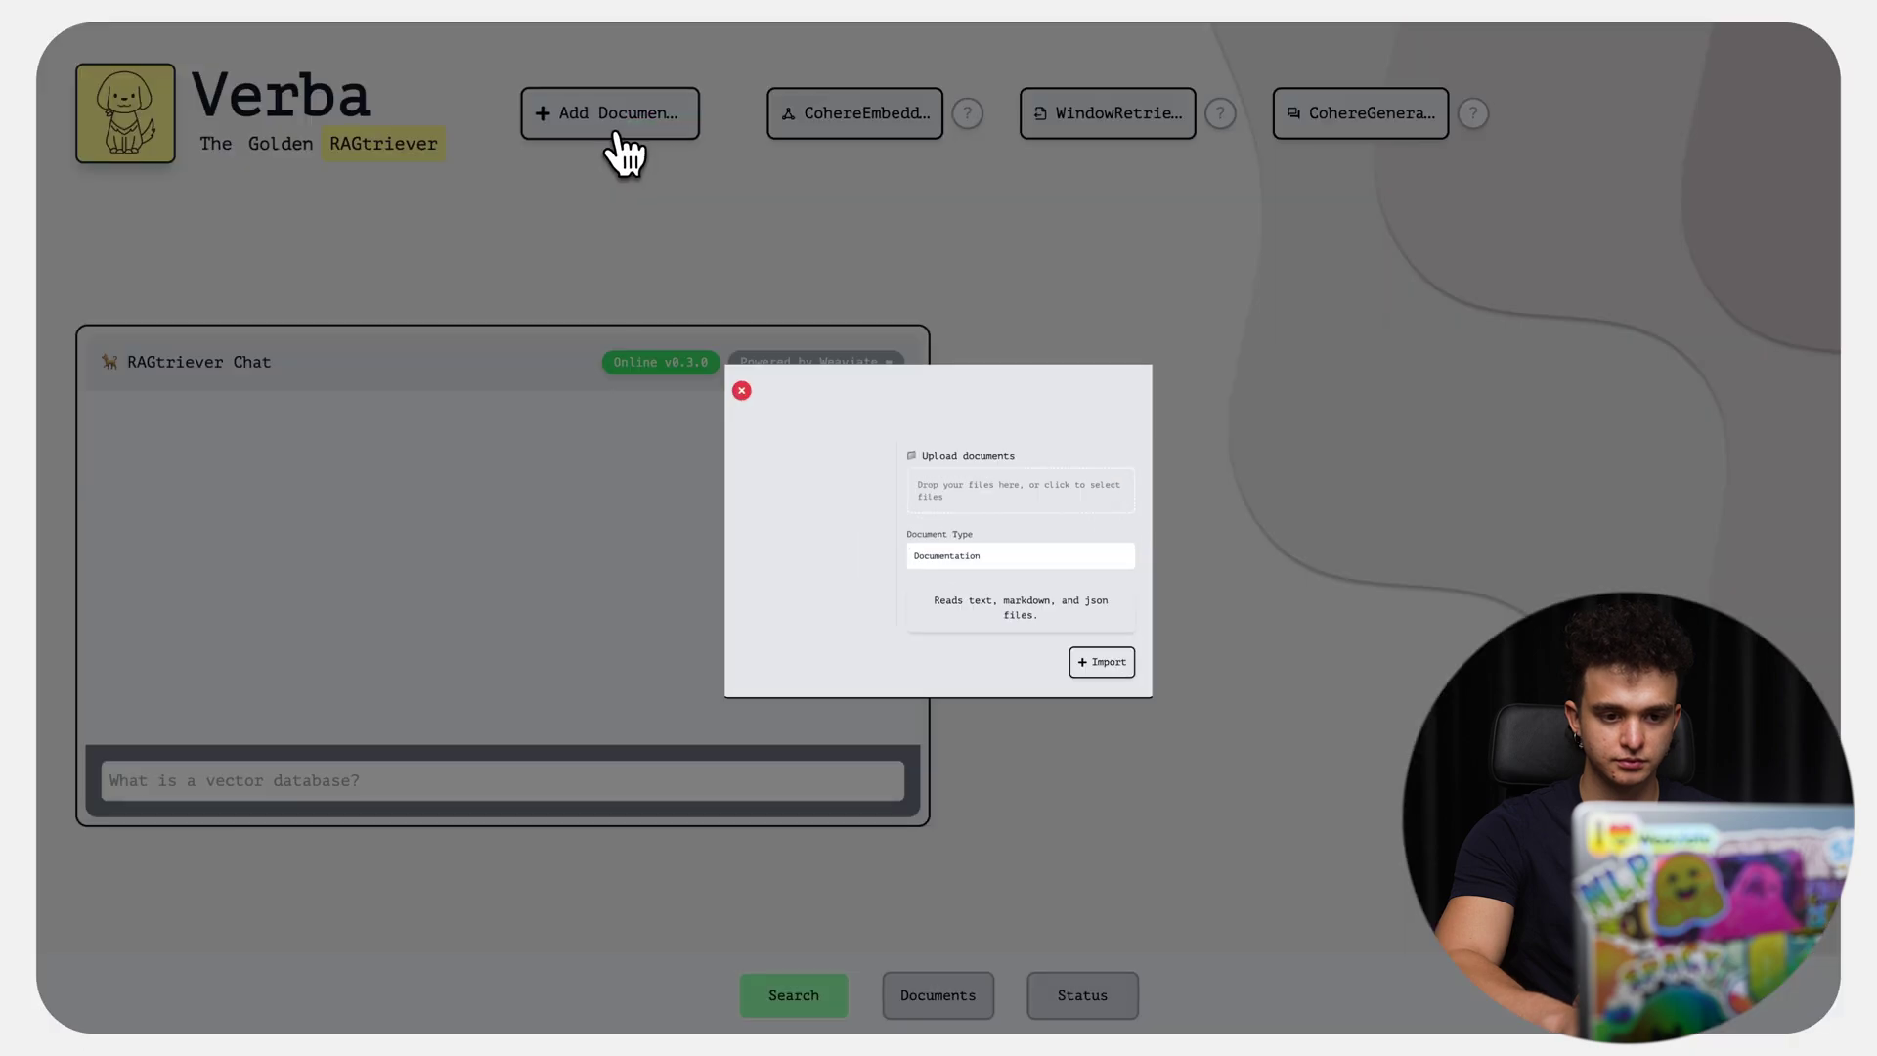
left_click(940, 467)
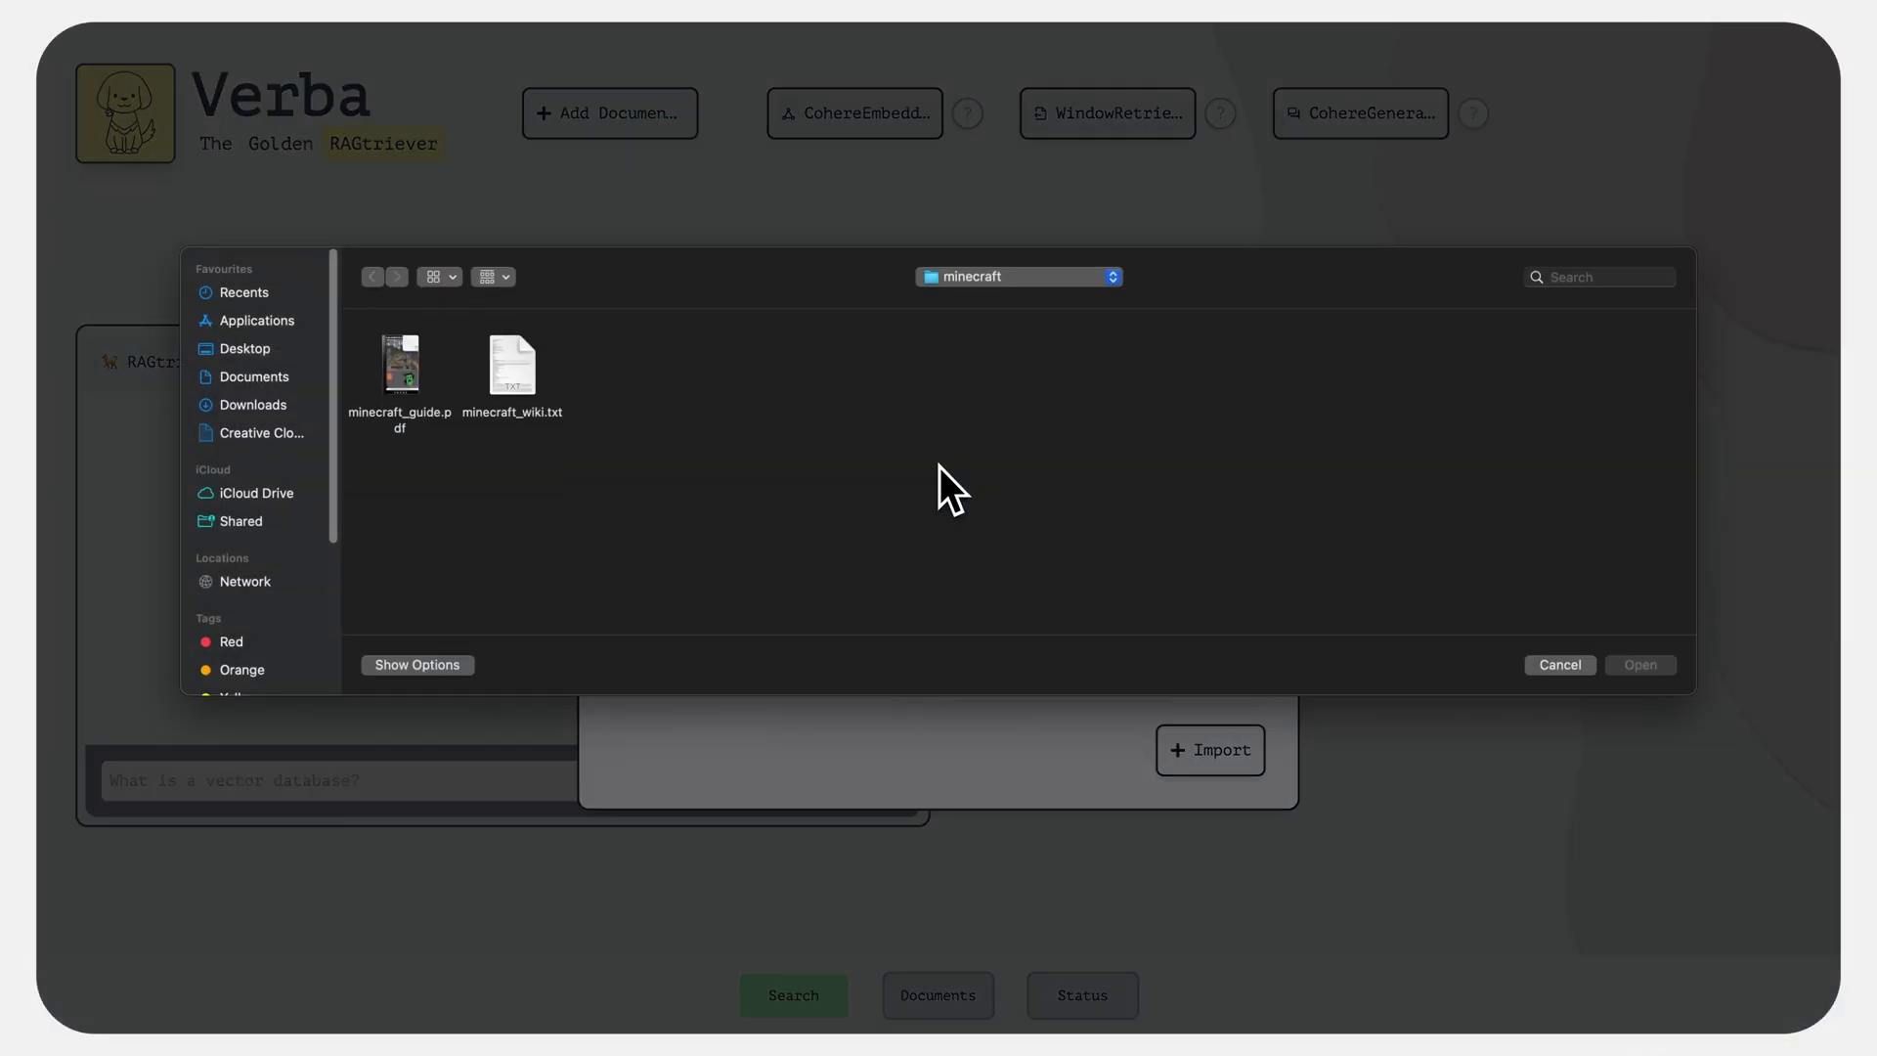
left_click(513, 367)
left_click(1619, 665)
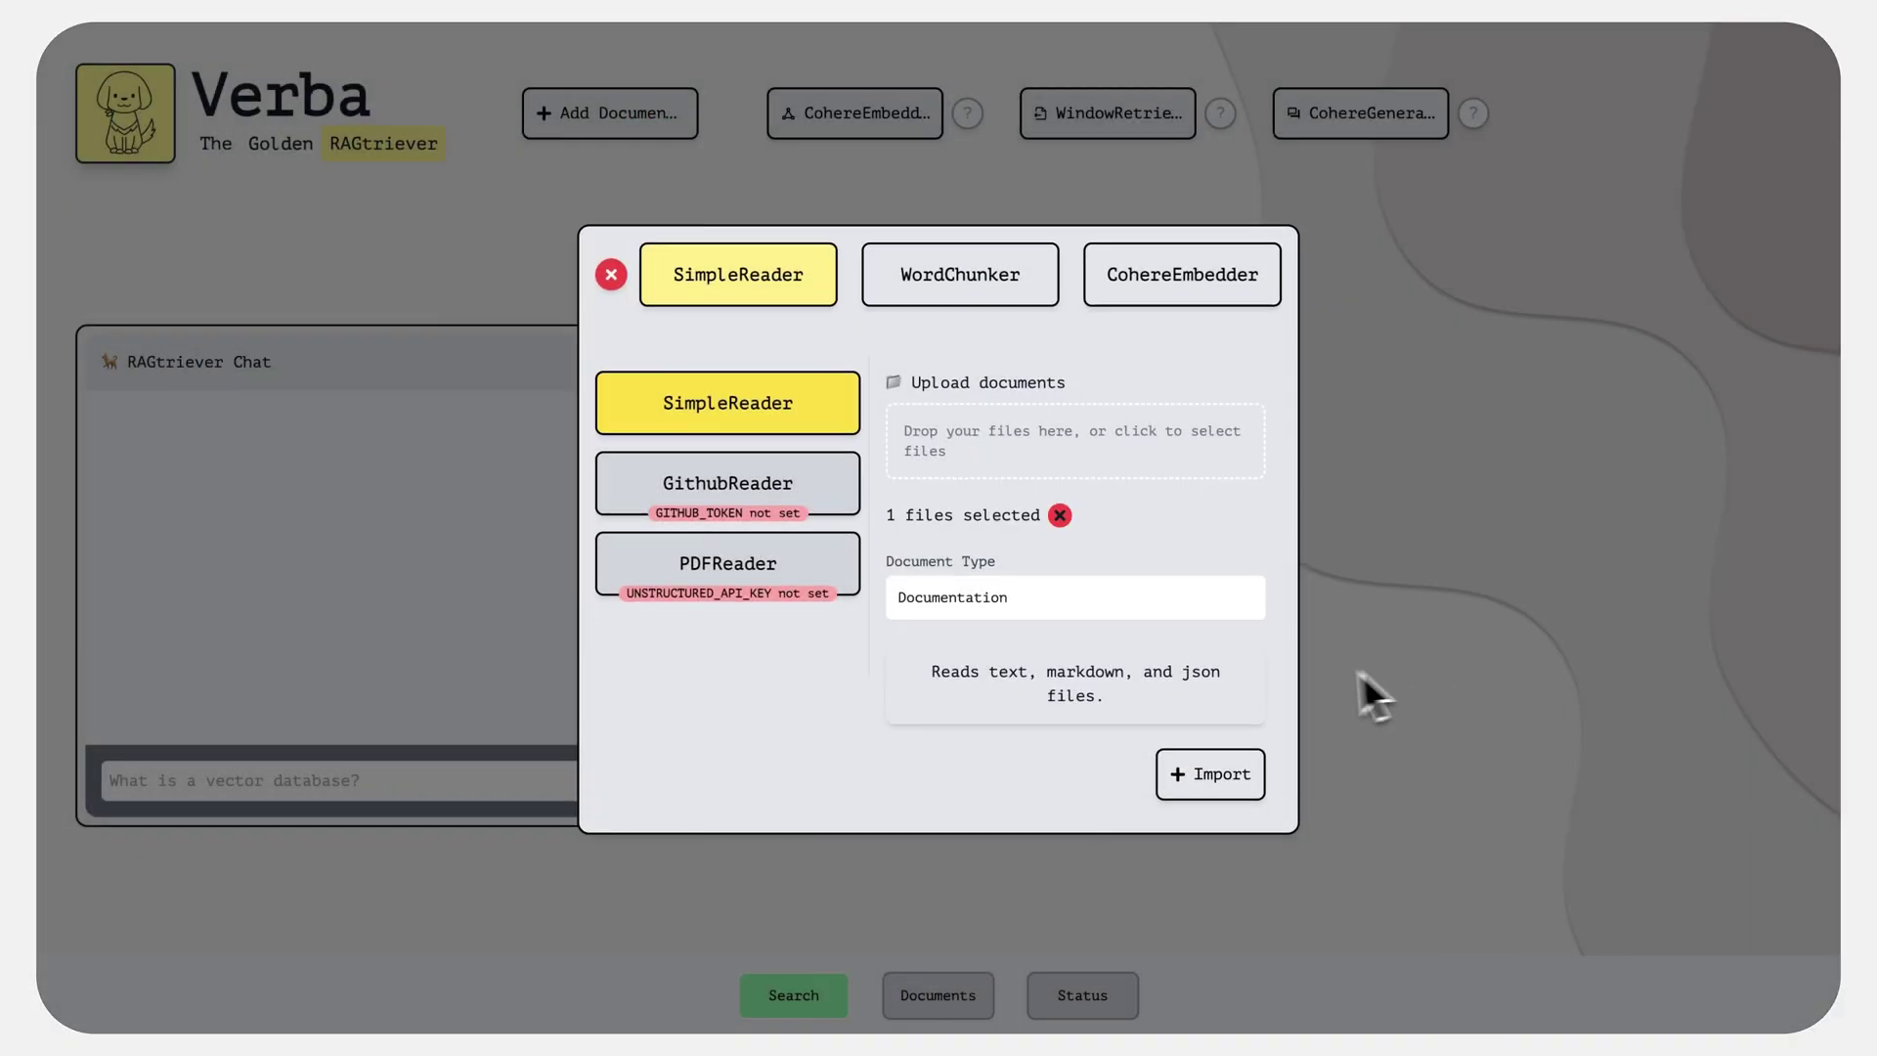
left_click(1242, 786)
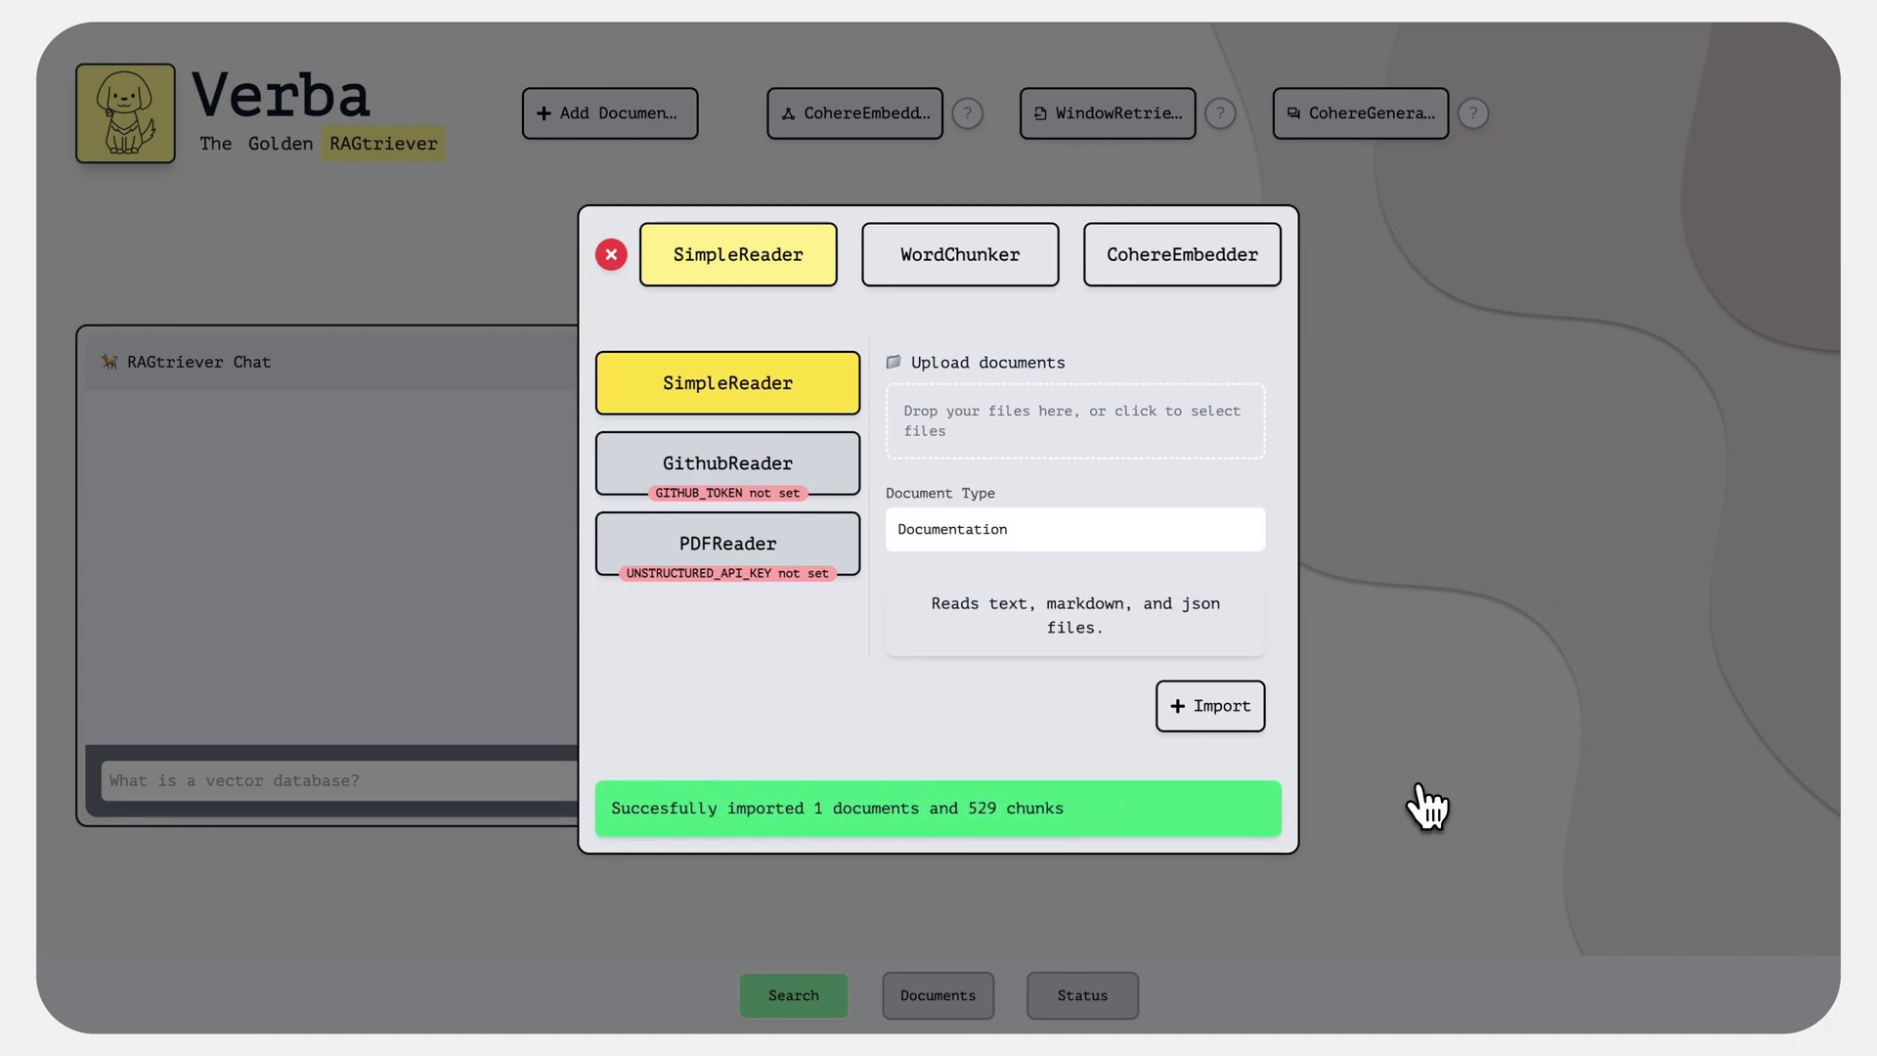
left_click(612, 255)
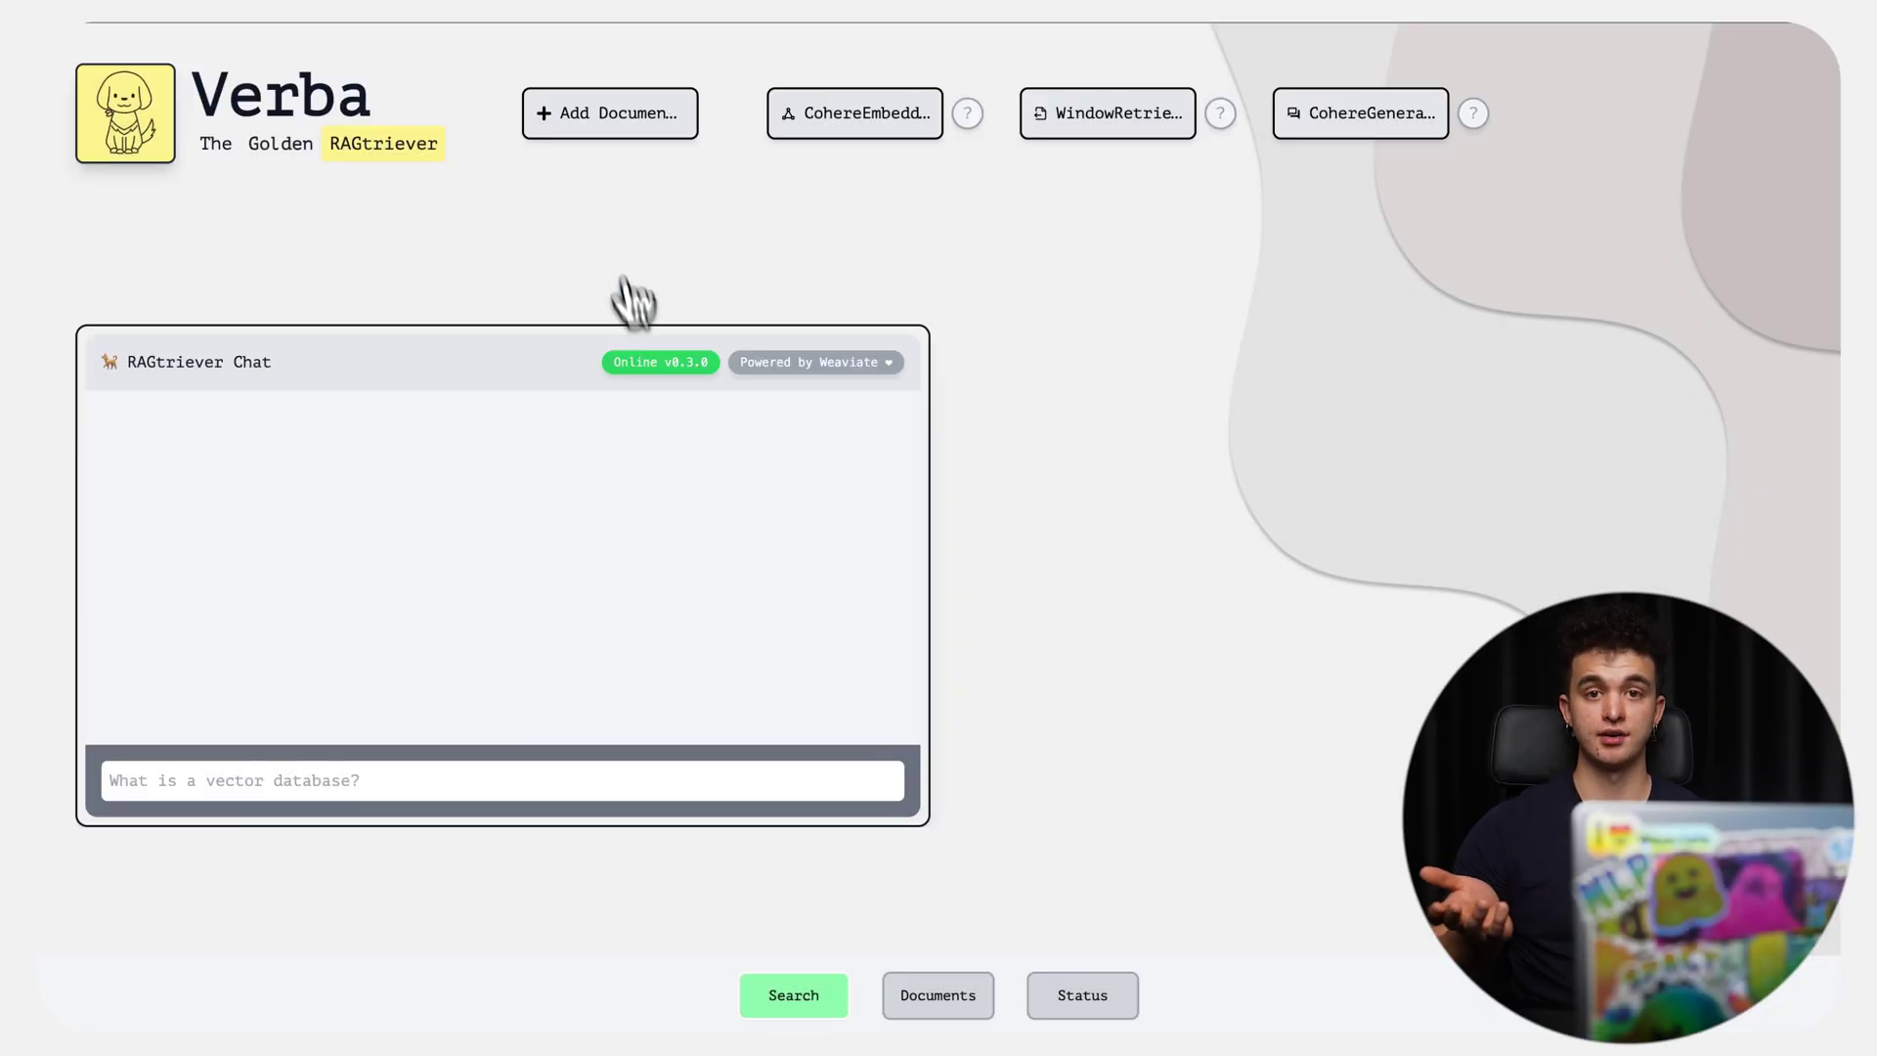
Step: Ask 'What is Minecraft?' and view retrieved chunks 60, 58, 75, 63 and 67
left_click(645, 780)
type("Wha")
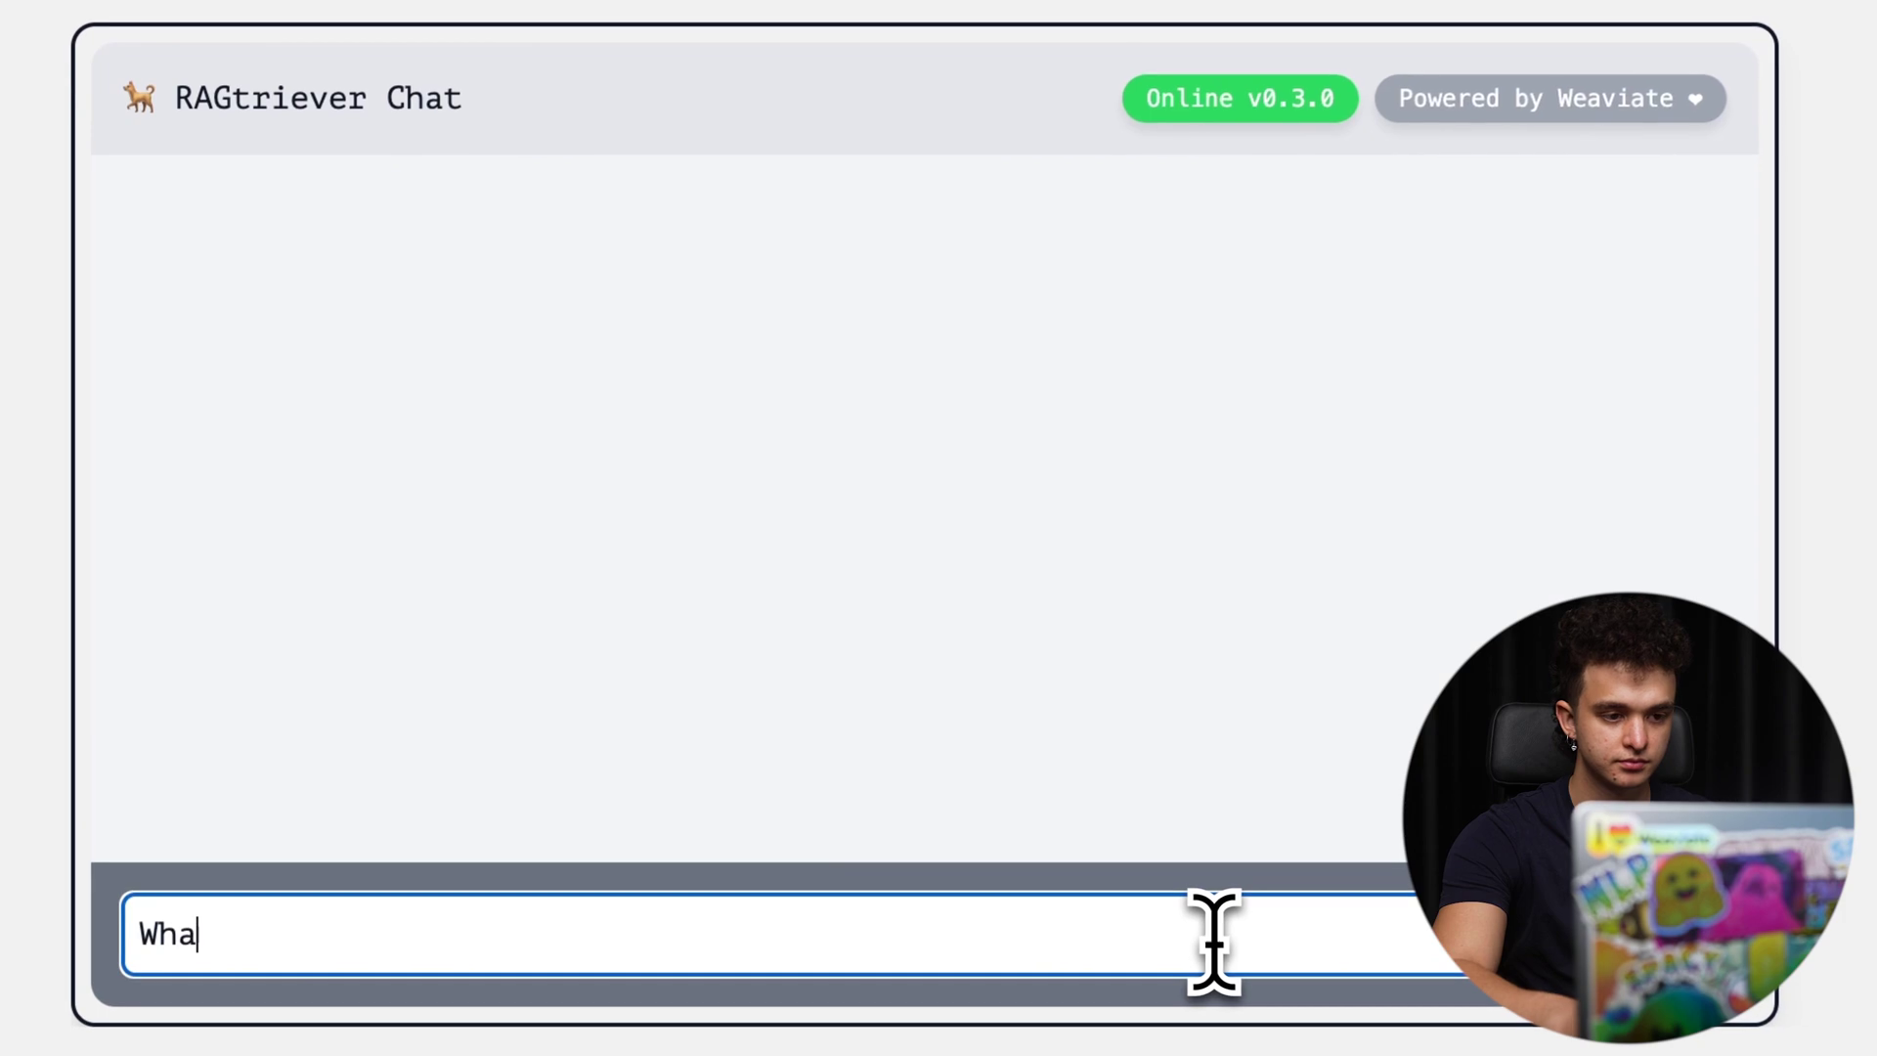
type("t is Minecraf")
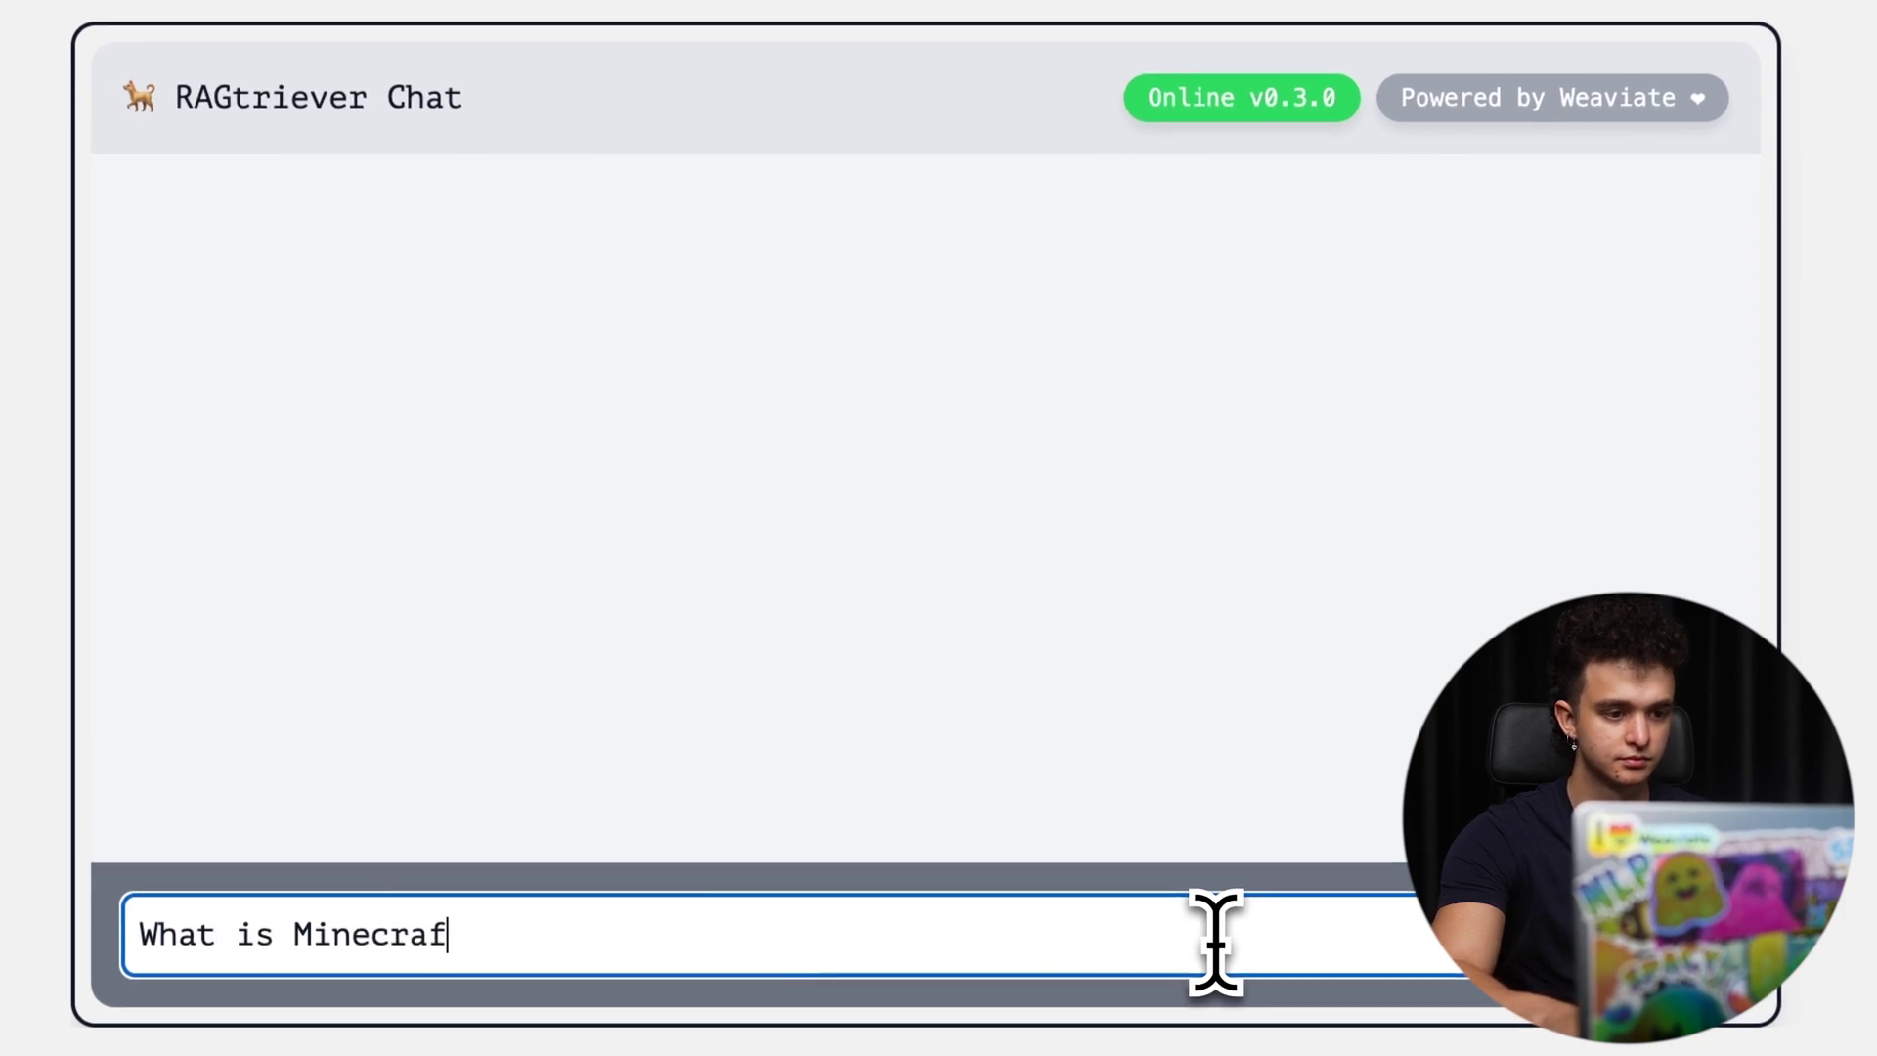
type("t?")
key("Return")
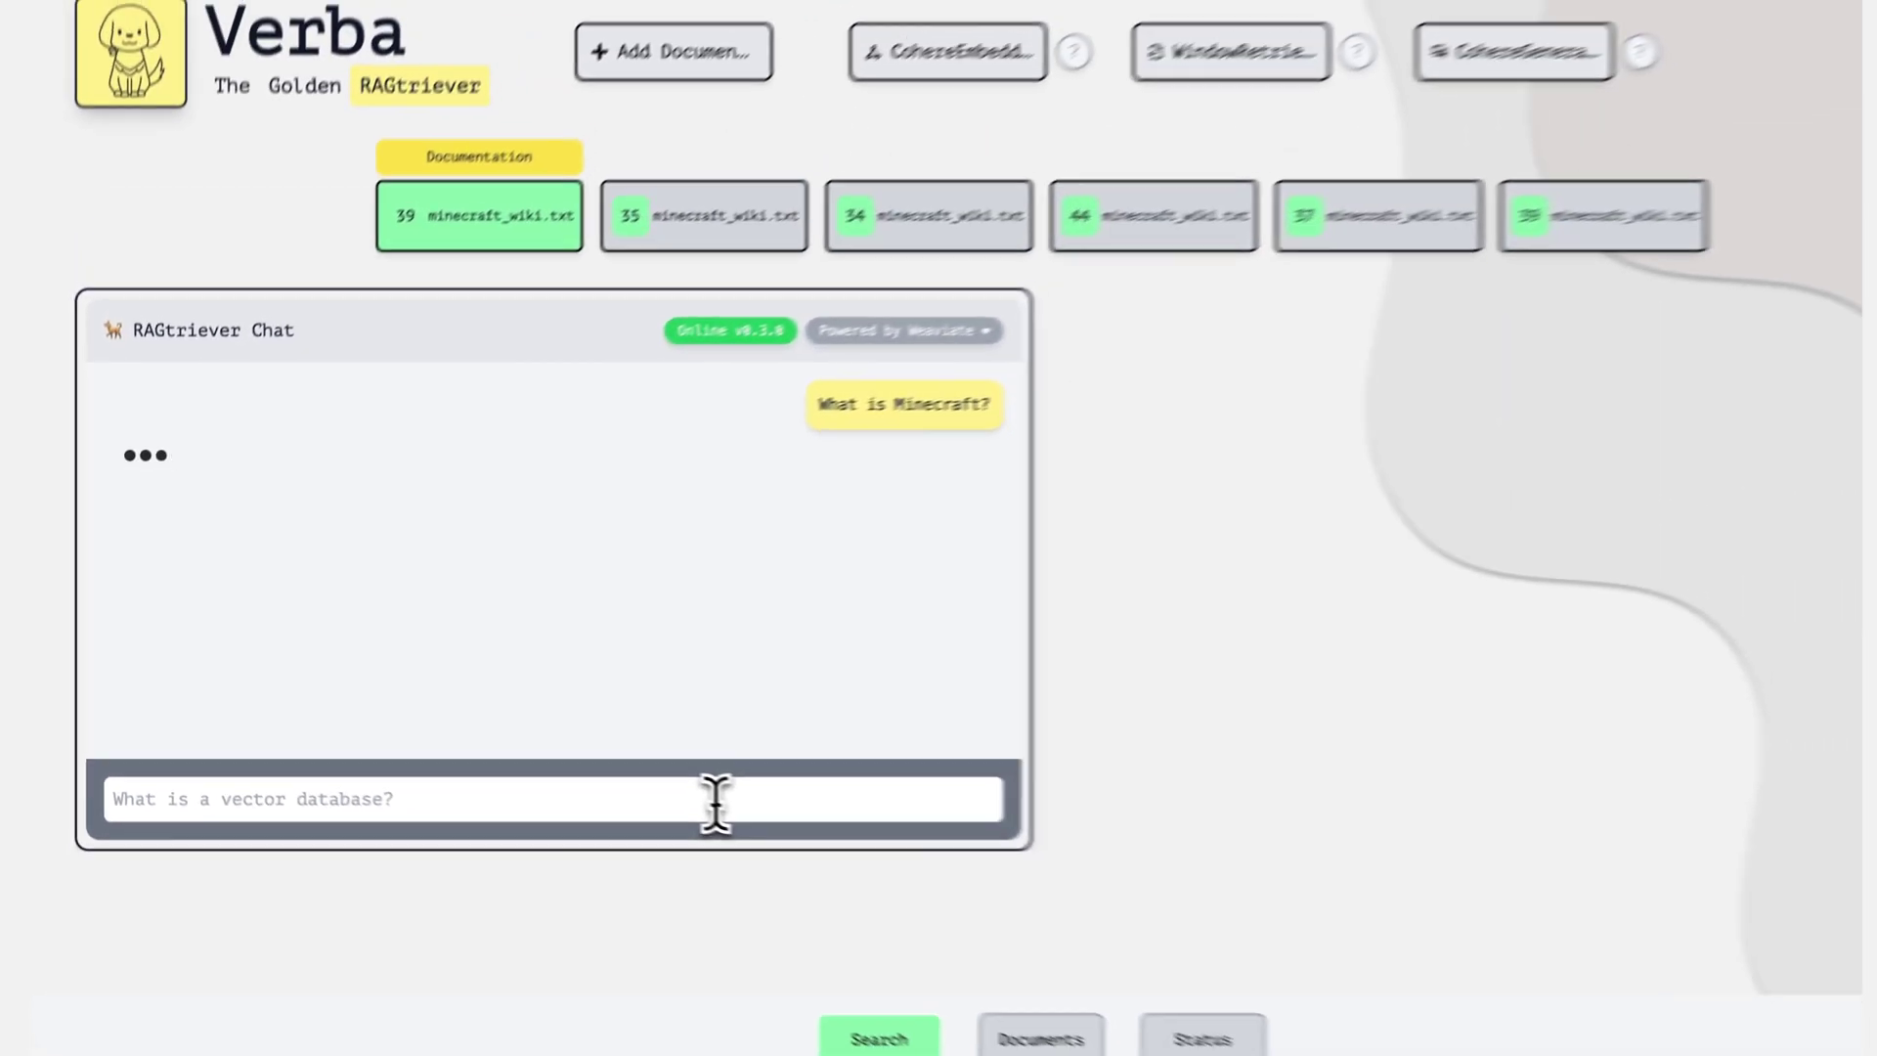
left_click(683, 279)
left_click(797, 276)
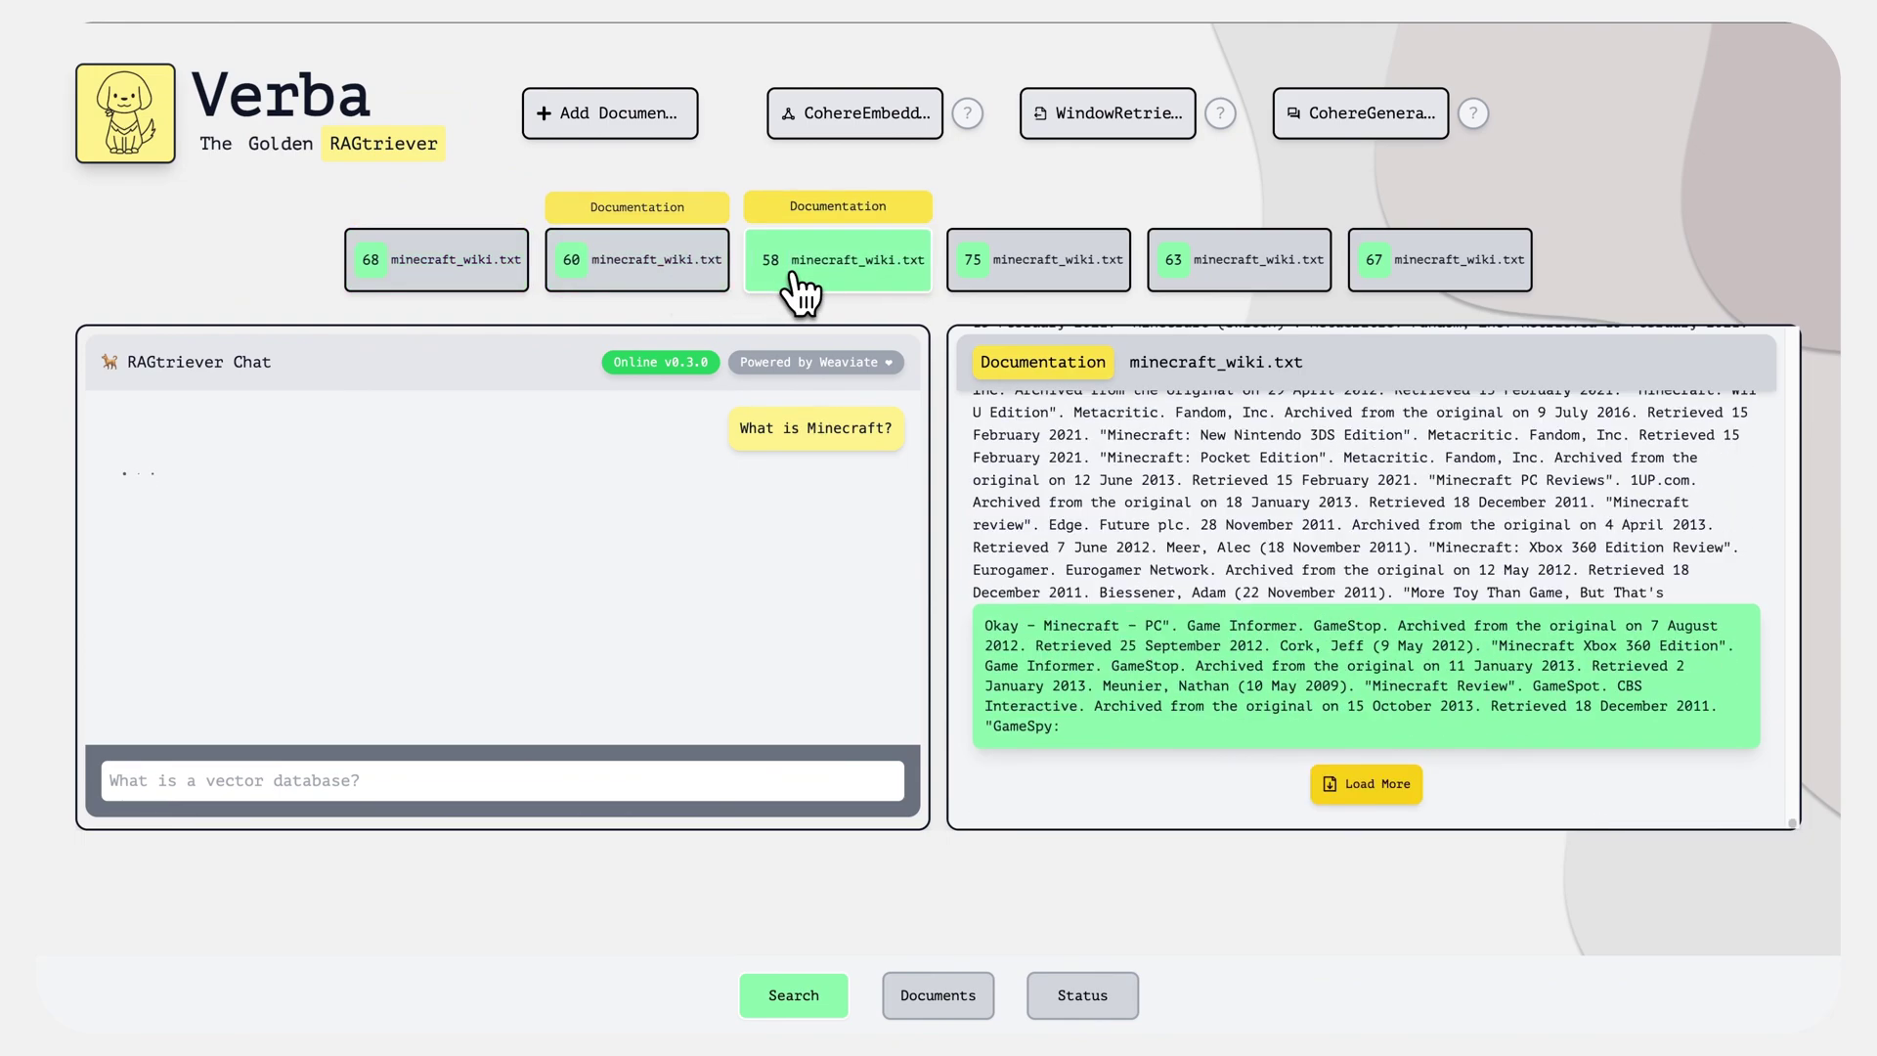
left_click(973, 278)
left_click(1202, 279)
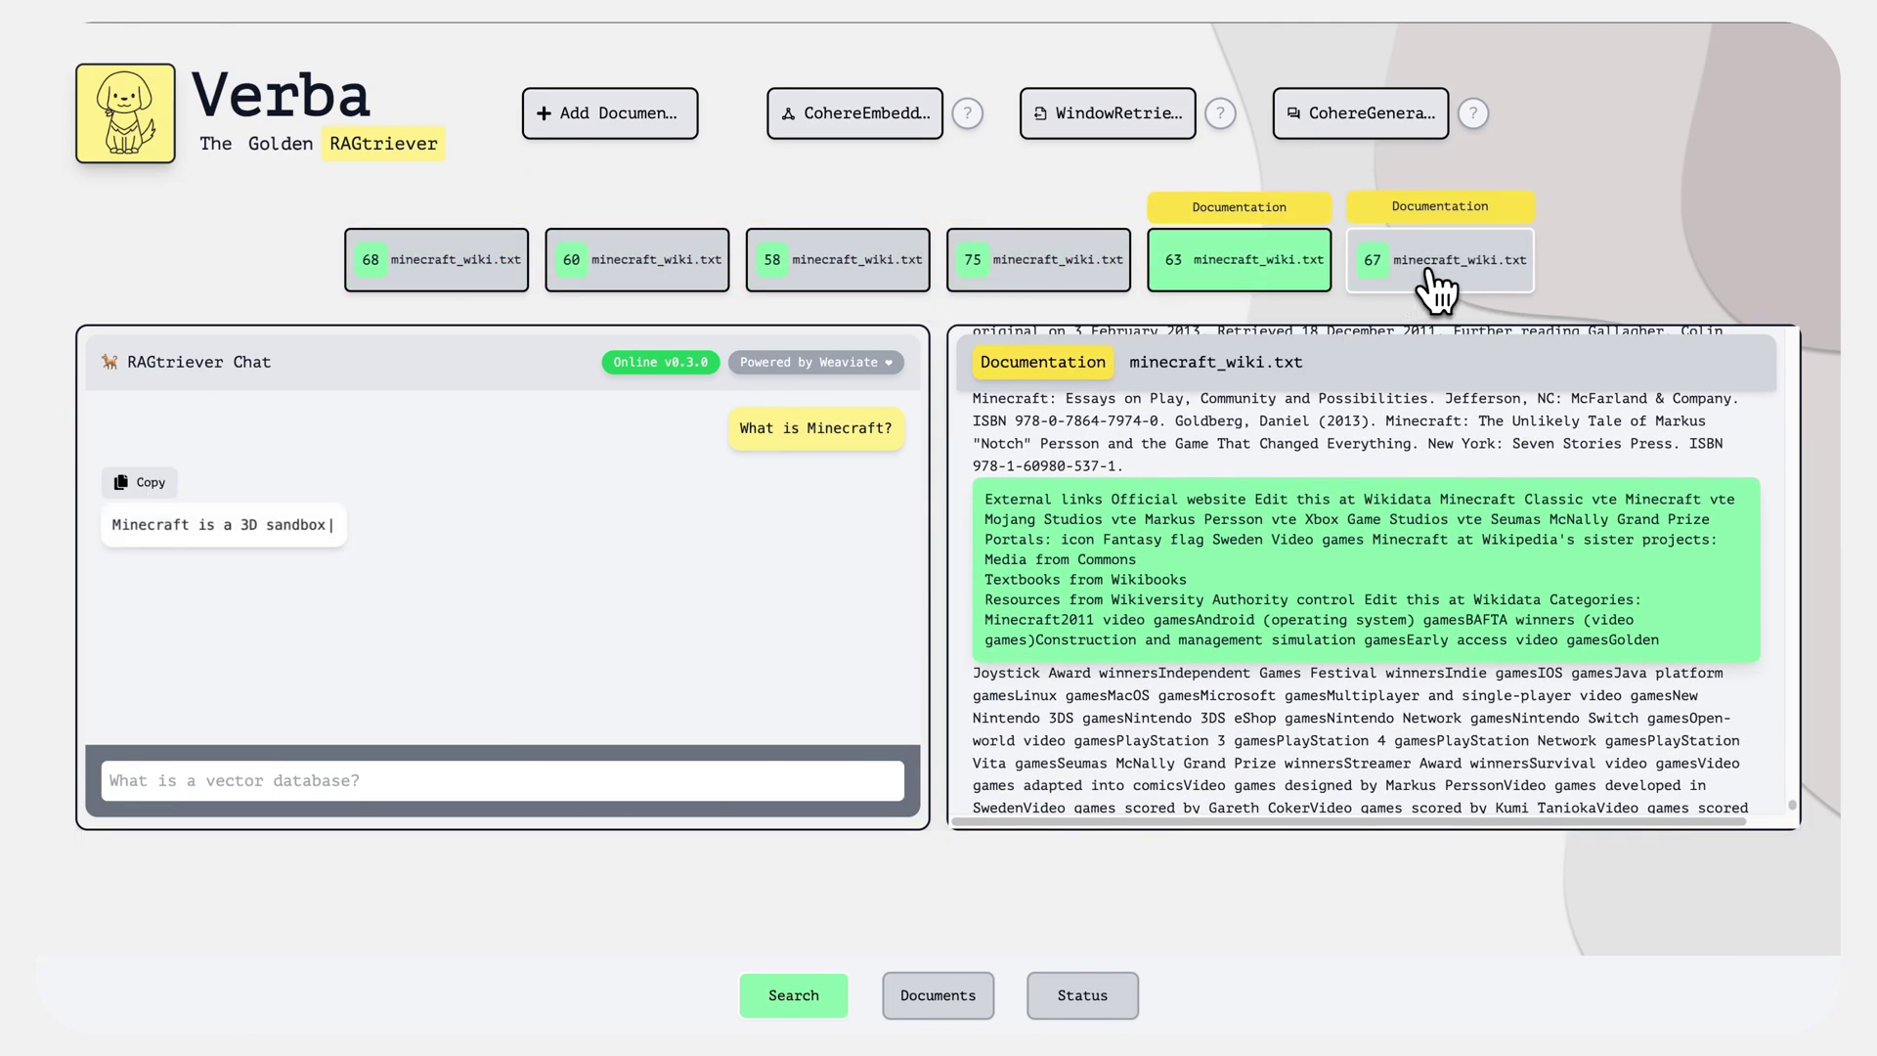
left_click(1429, 274)
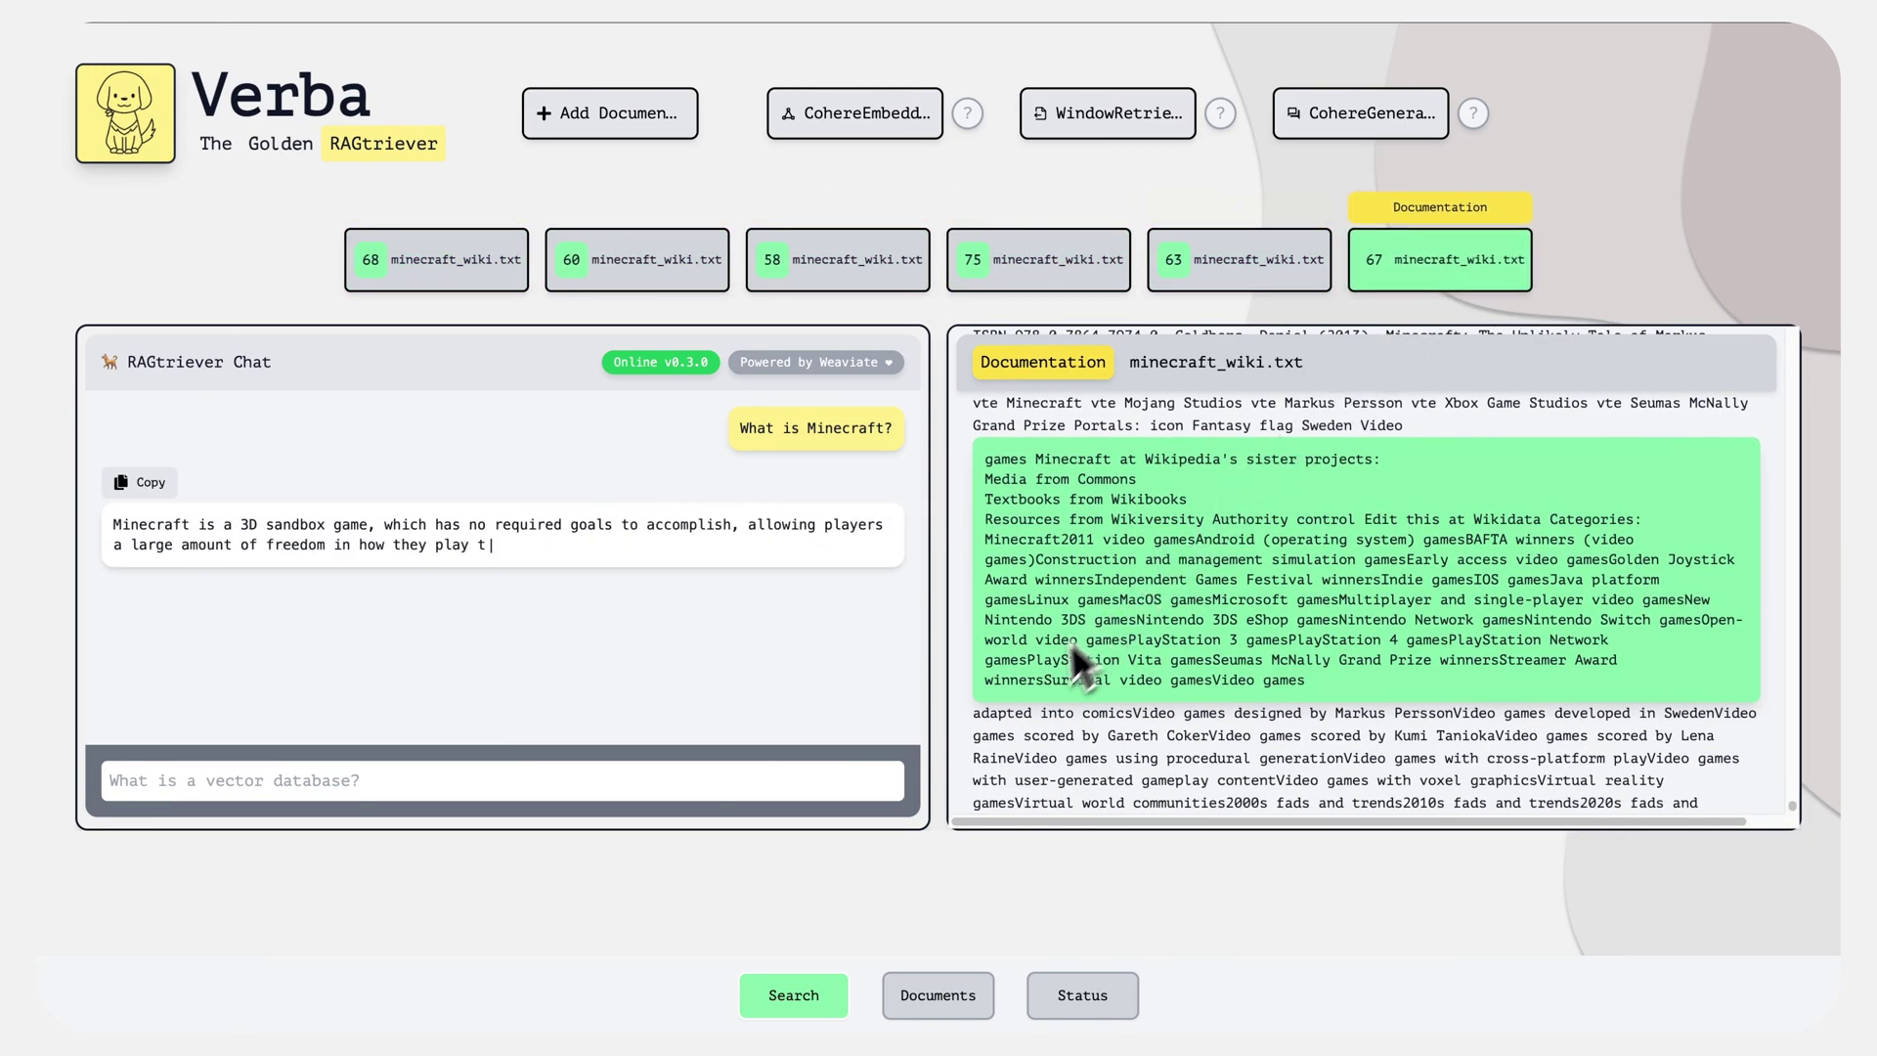